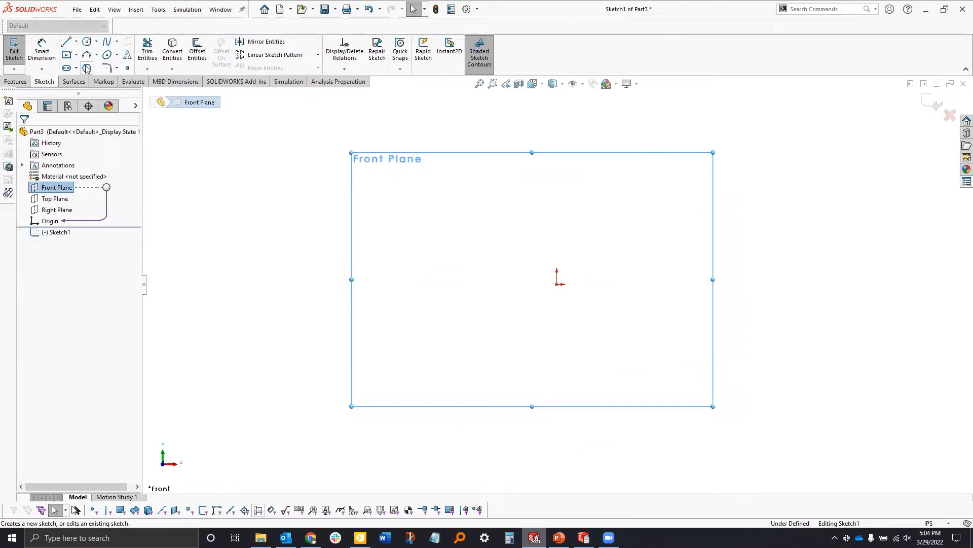
Sketch an eight-sided polygon centred on the origin with an inscribed circle about 3.33 in in diameter
left_click(87, 68)
left_click_drag(557, 284, 645, 285)
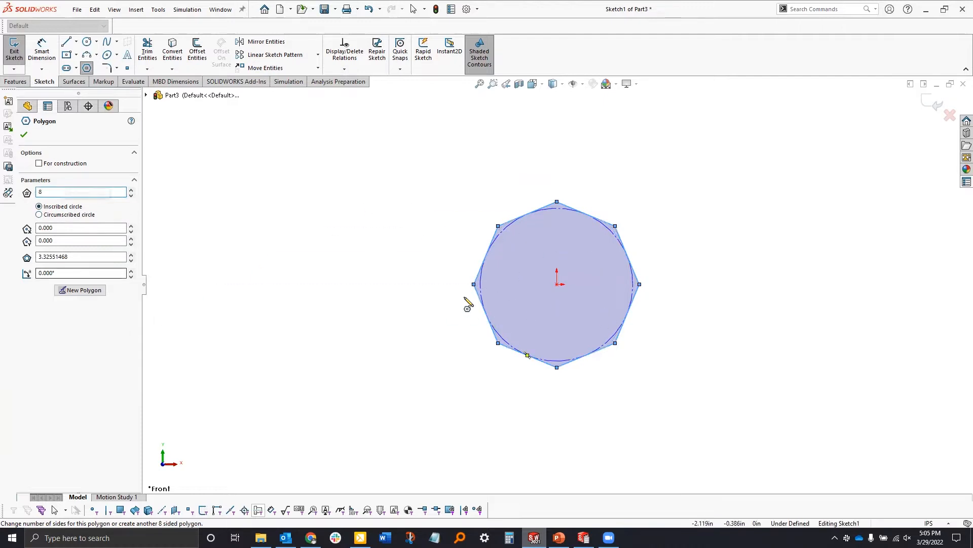
key("Escape")
key("Escape")
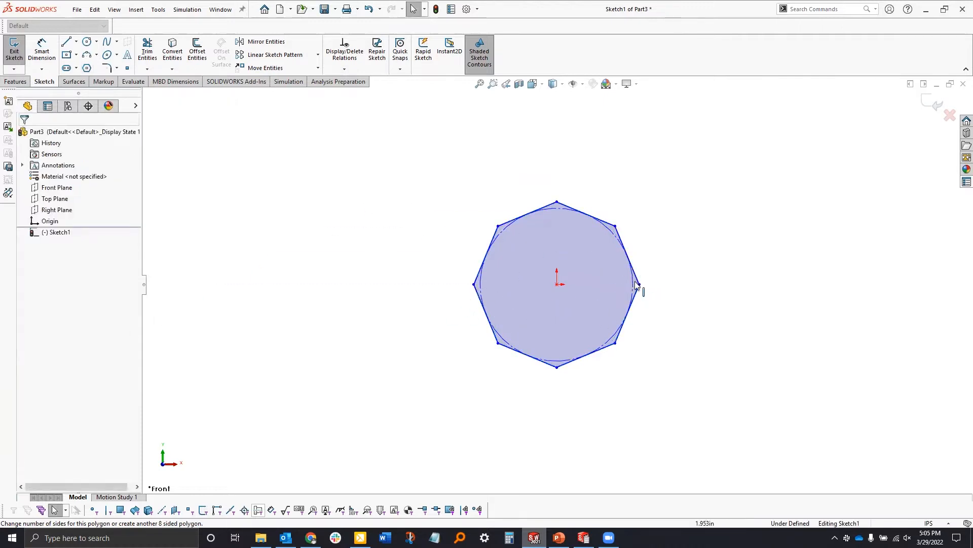
Add a horizontal relation between the two opposite side vertices of the octagon
left_click(639, 284)
left_click(475, 284, "ctrl")
left_click(506, 254)
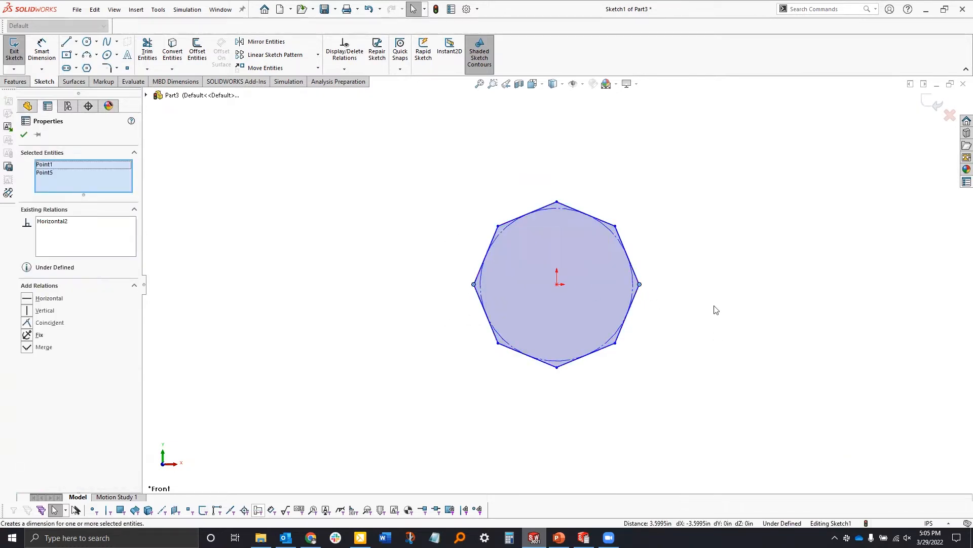
Dimension the octagon's inscribed construction circle to a diameter of 3.000 in
left_click(609, 232)
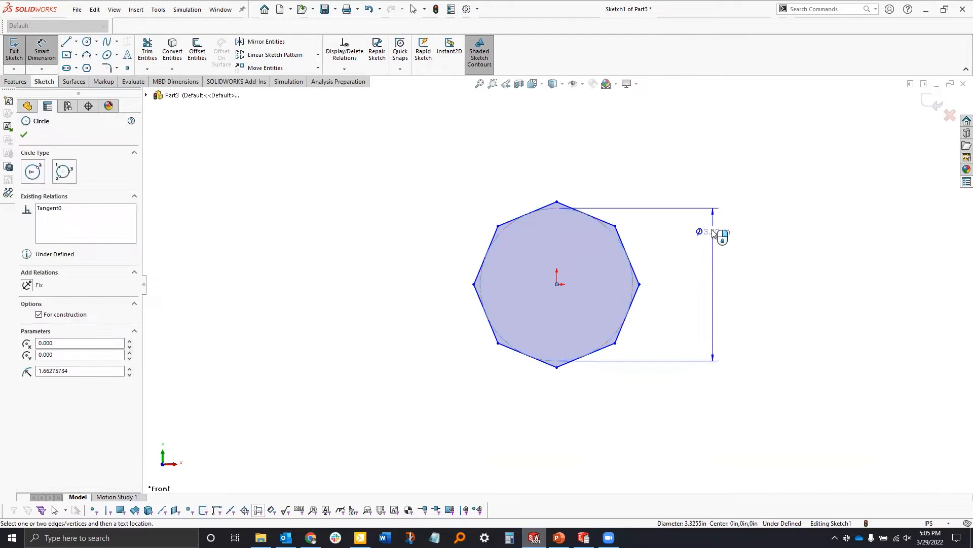
left_click(720, 234)
type("3.000in")
key("Return")
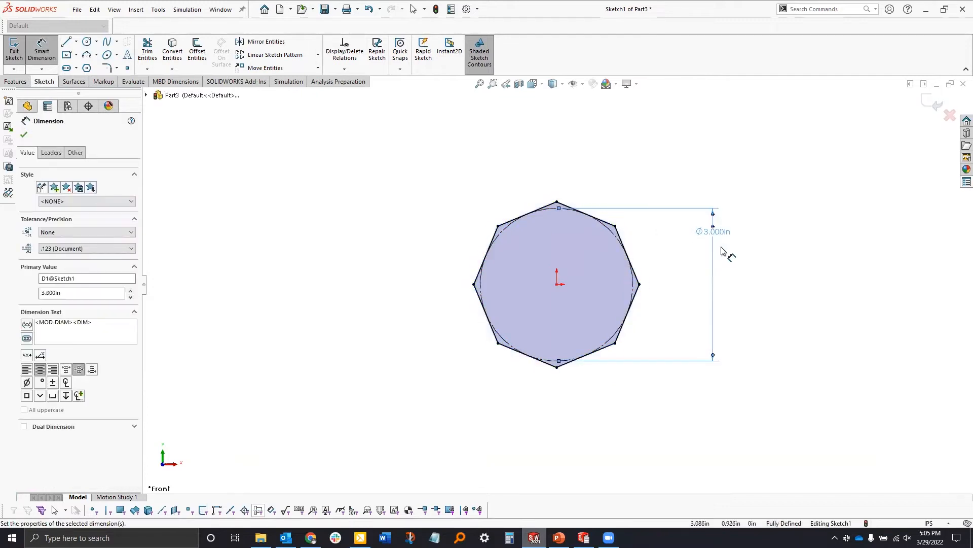
Extrude the octagon sketch as a boss to a blind depth of 0.5 in
right_click(613, 287)
left_click(623, 257)
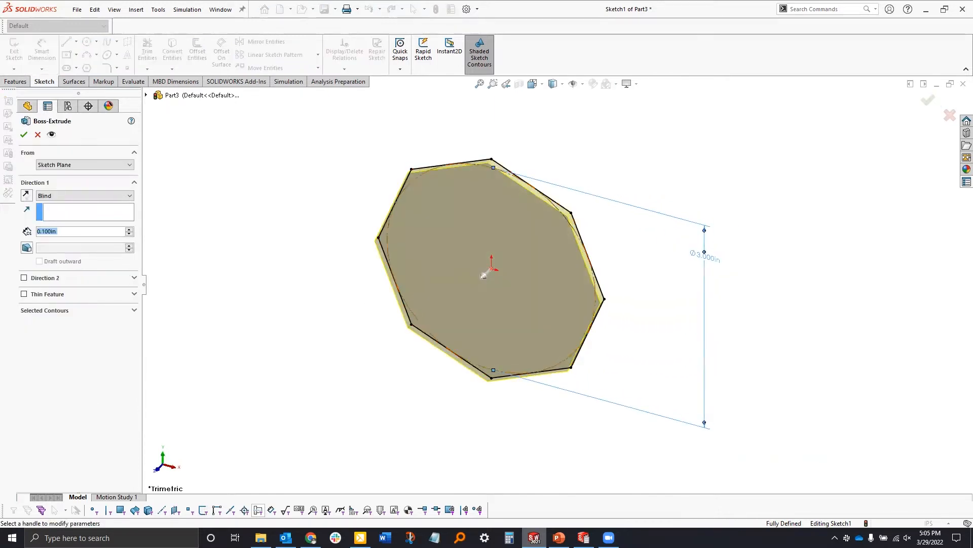
type("0.5")
key("Return")
key("Return")
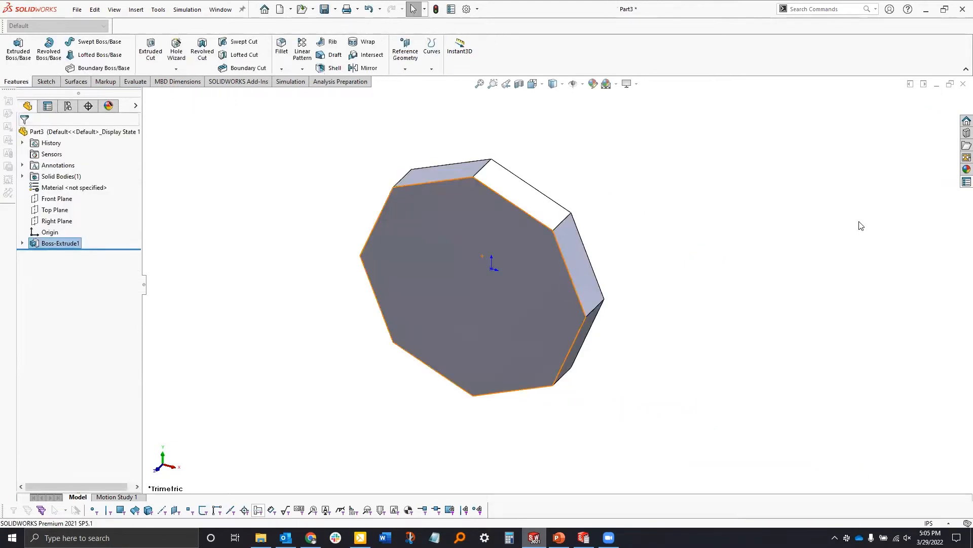
Open the part's custom properties and read the instruction notes for standard and multibody parts
left_click(959, 187)
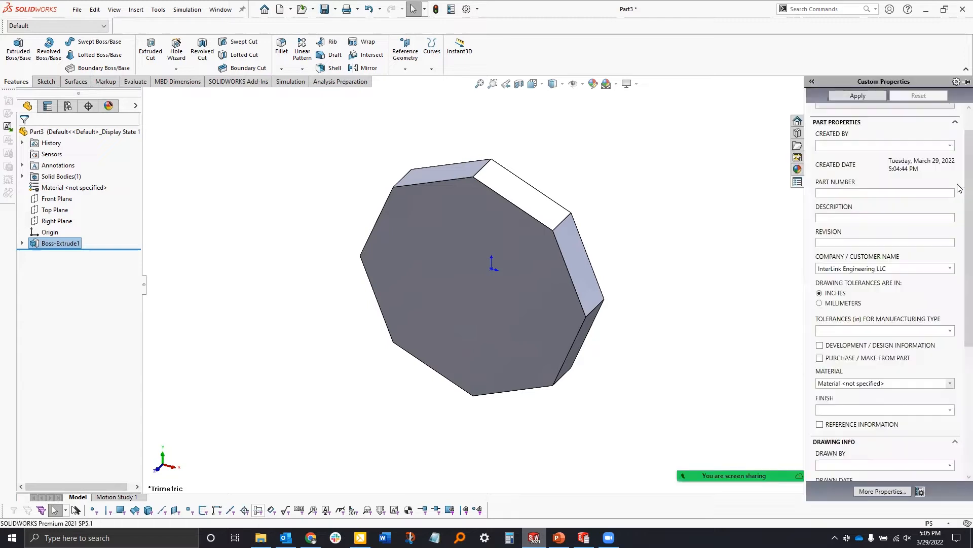
scroll(958, 156, "up", 2)
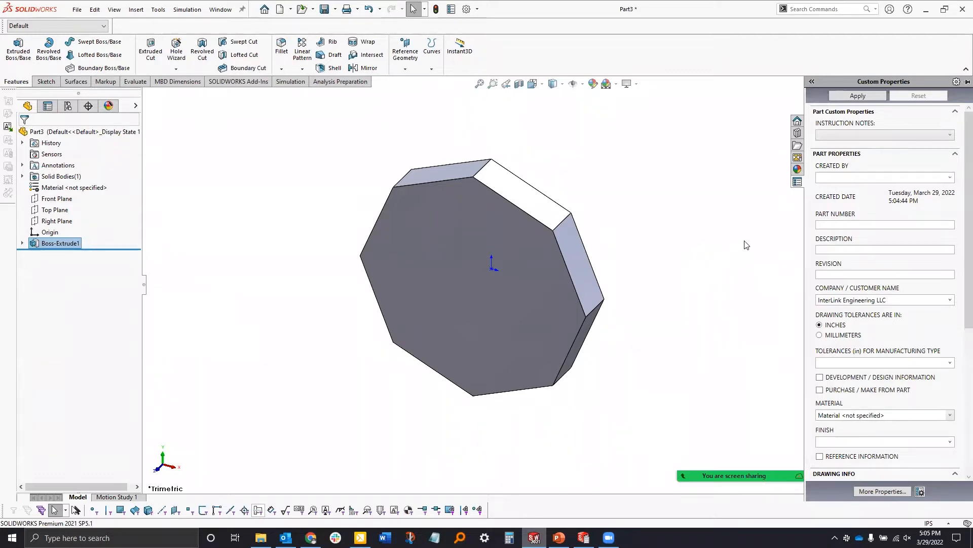
left_click(937, 139)
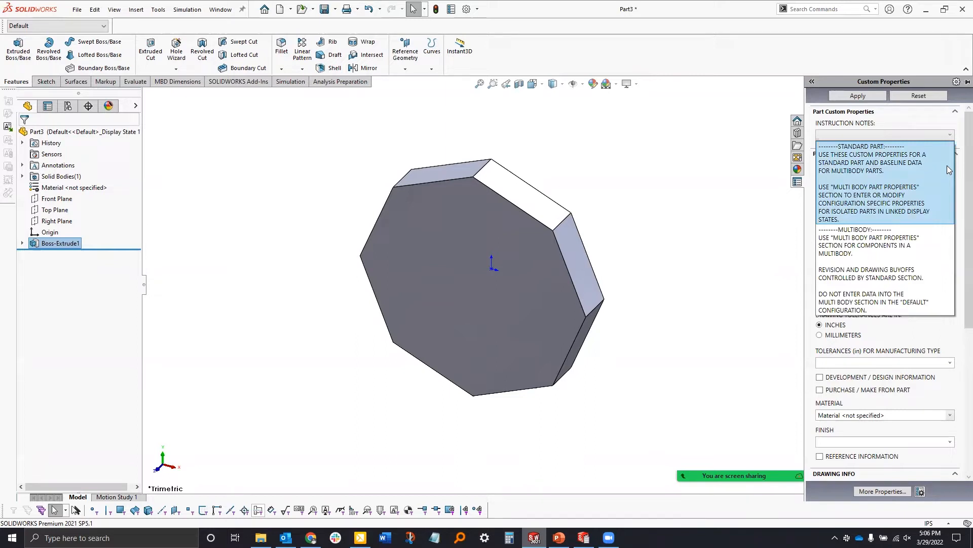
left_click(958, 178)
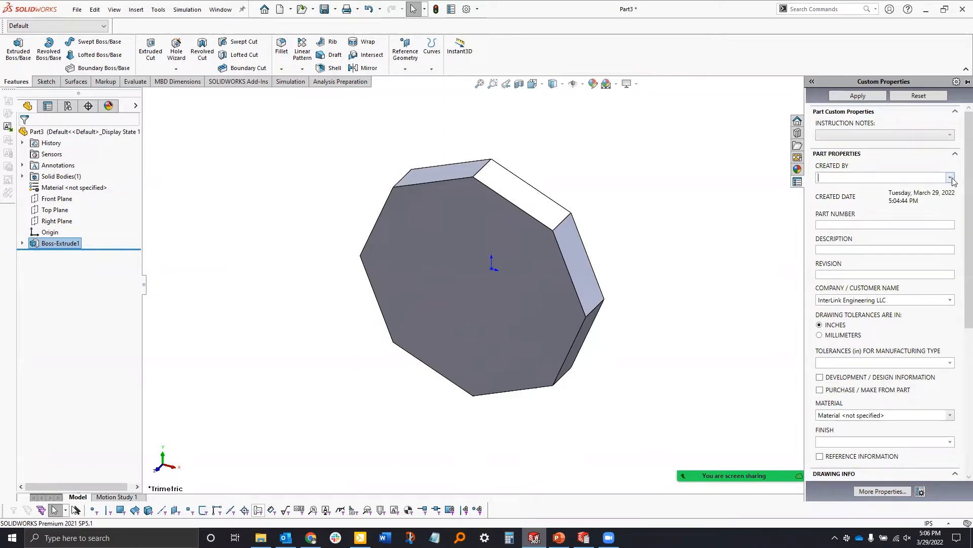
Choose the creator's name for the part and enter 42 as the part number
left_click(949, 177)
left_click(938, 230)
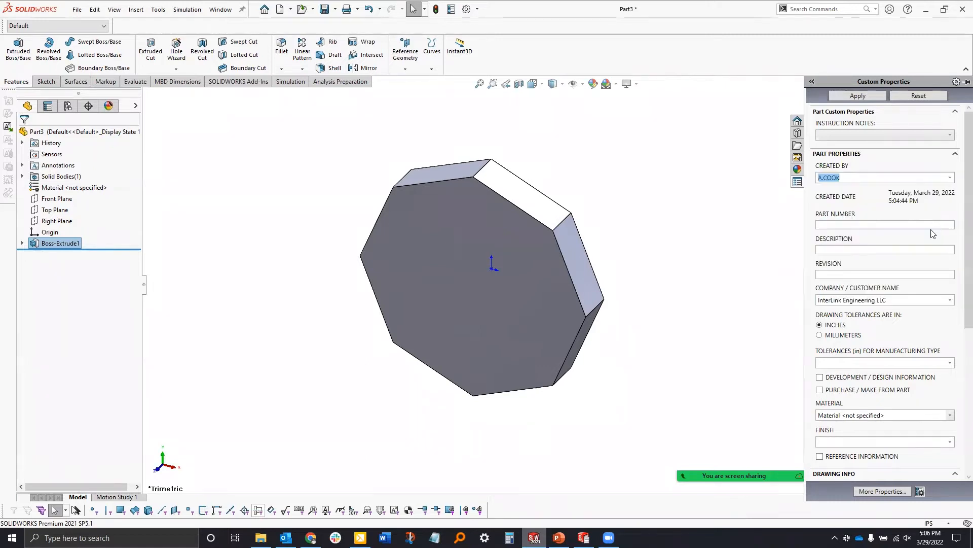
left_click(848, 225)
type("42")
Enter "Octogon extrude" as the part description and A as the revision
left_click(893, 249)
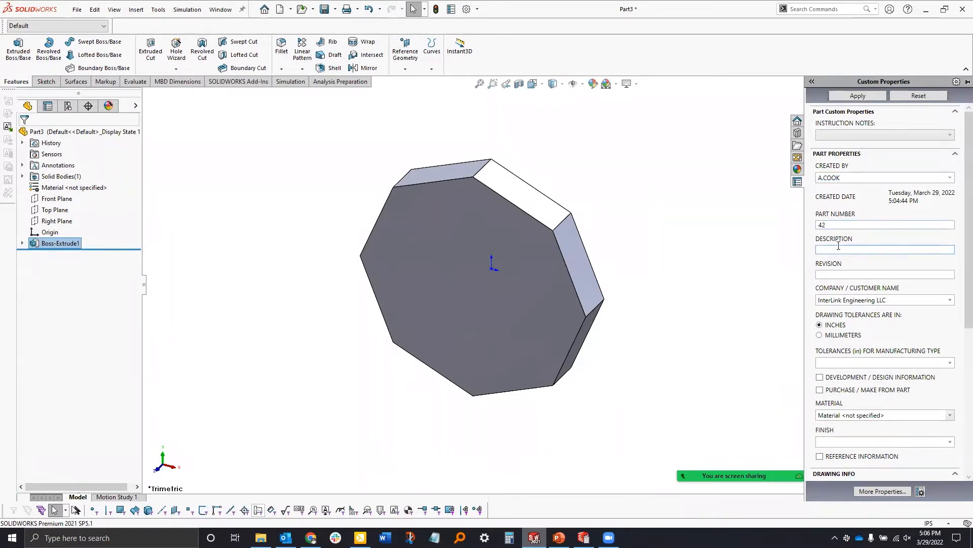
type("Octogon extrude")
left_click(874, 274)
type("A")
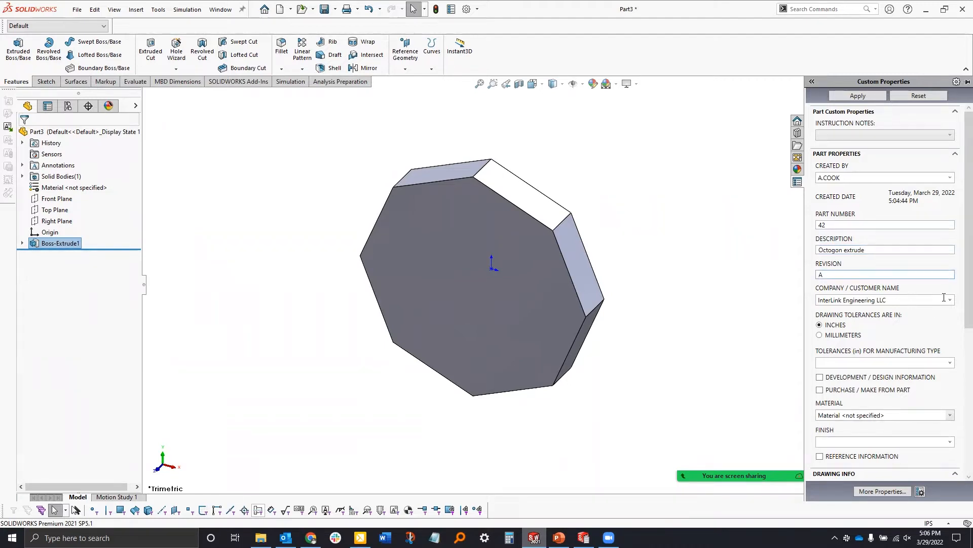
Select InterLink Engineering LLC as the company name and set the drawing tolerances to inches after trying millimeters
left_click(950, 301)
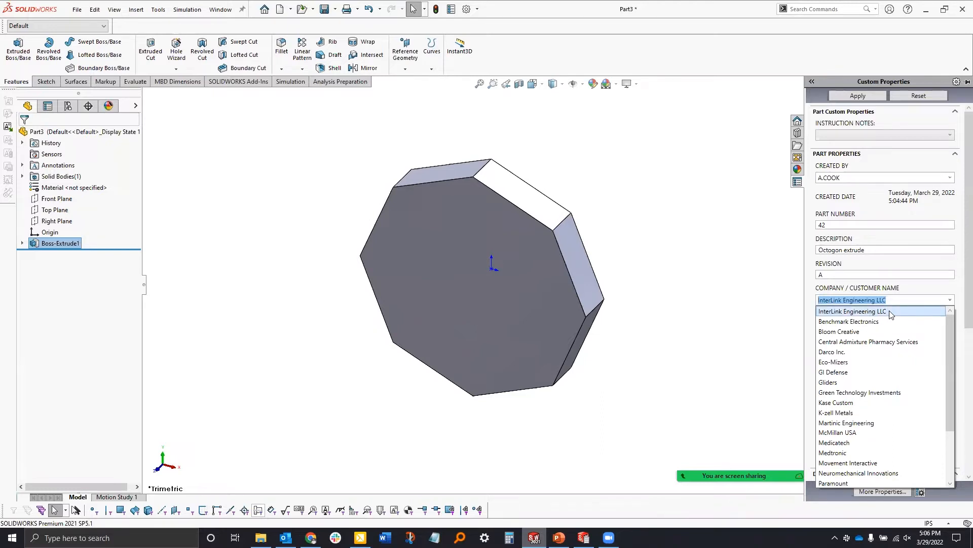
left_click(849, 315)
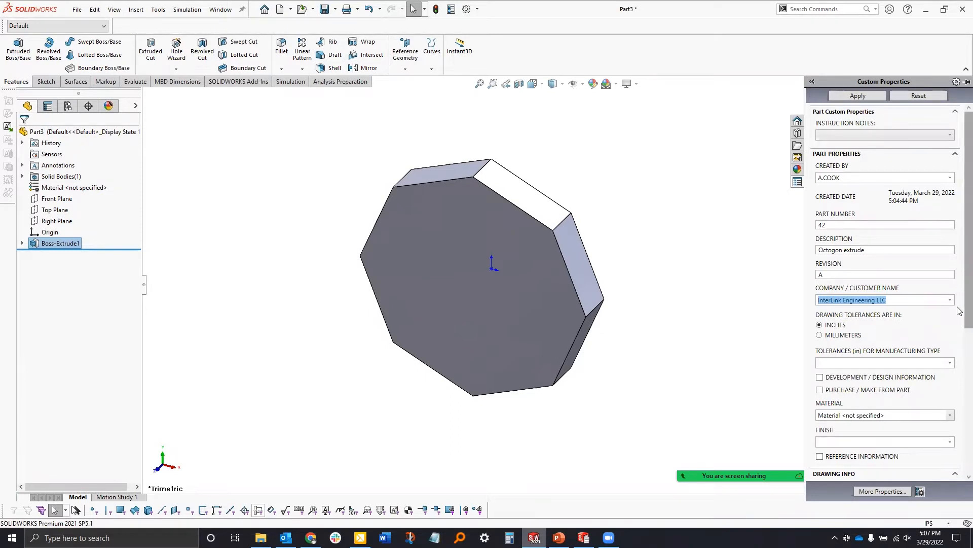
scroll(960, 311, "down", 3)
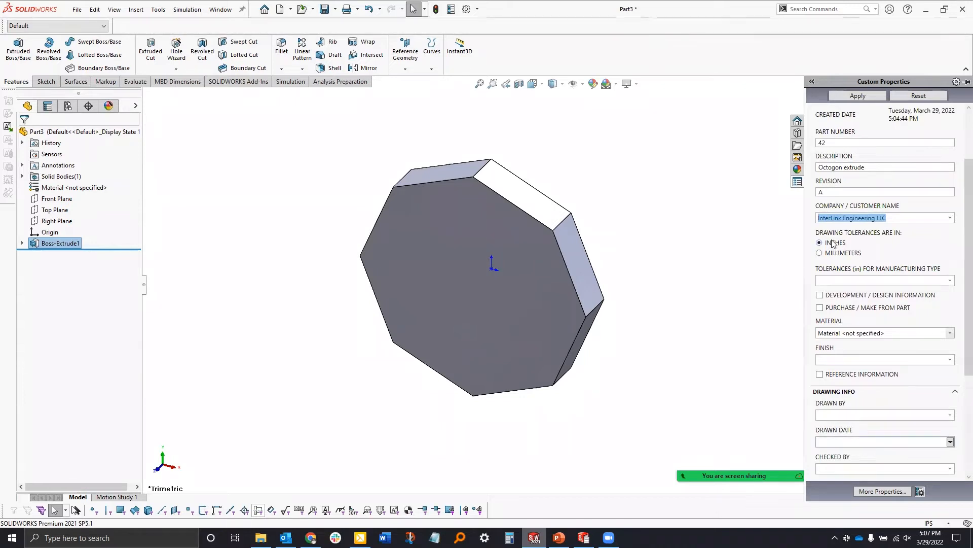
left_click(834, 254)
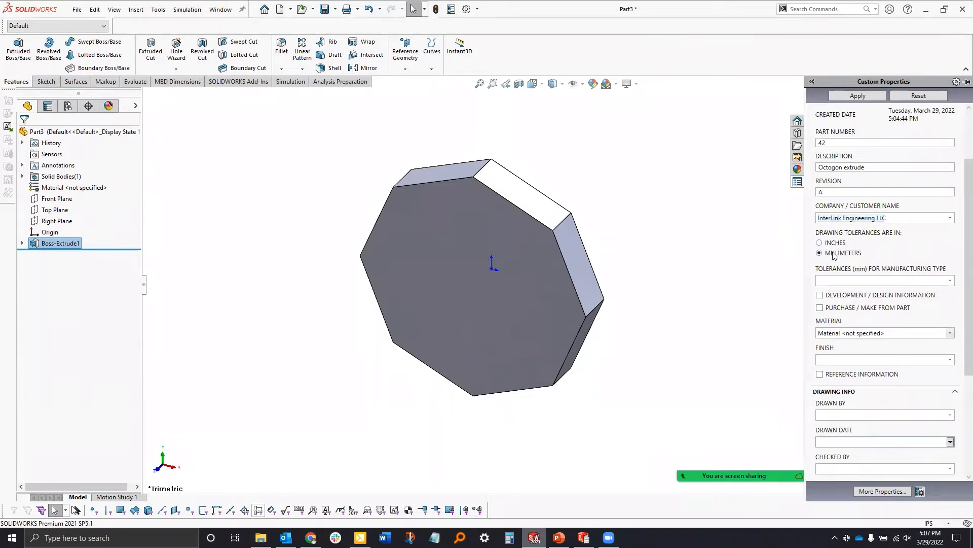
left_click(834, 243)
left_click(950, 218)
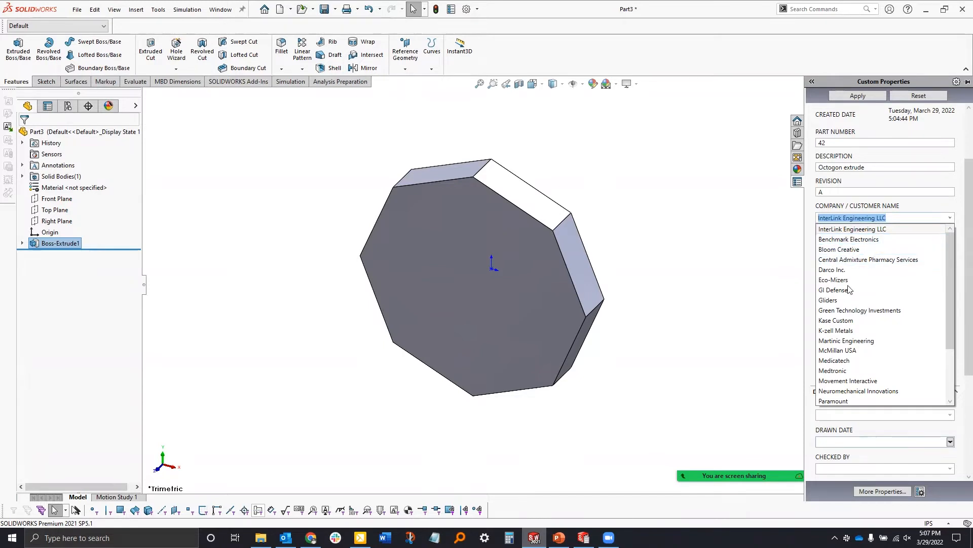
Choose the Machined tolerance block as the part's inch tolerances for manufacturing type
left_click(954, 279)
left_click(950, 280)
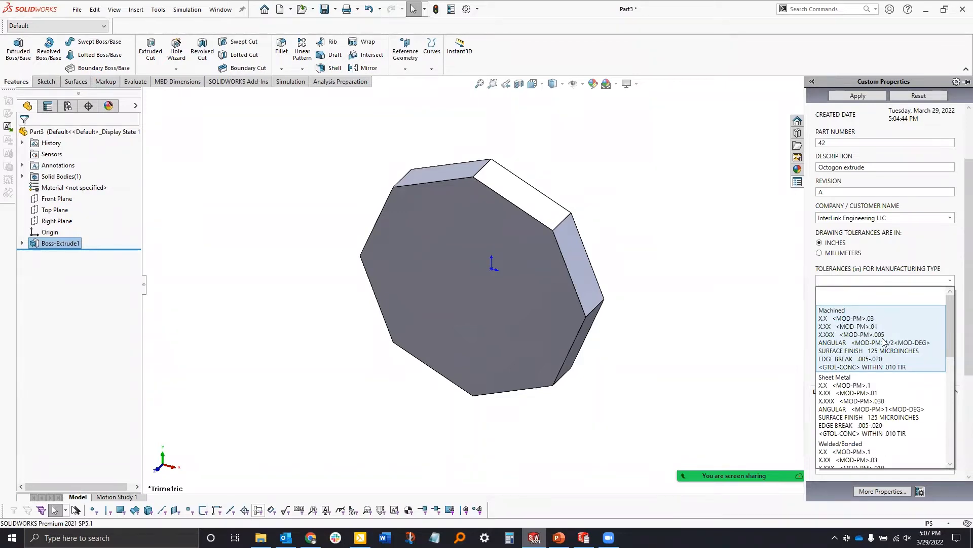
left_click(852, 328)
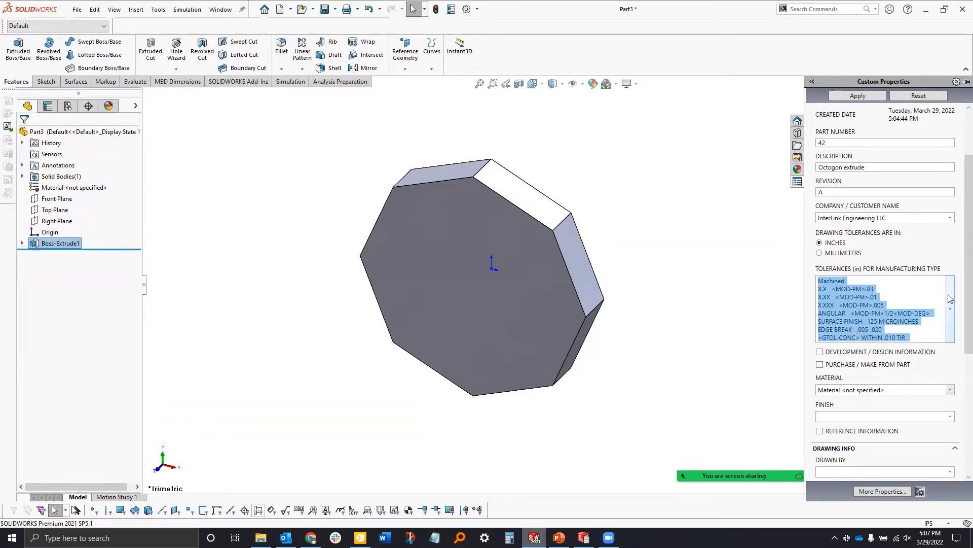
Review the other manufacturing tolerance presets, such as Sheet Metal, Welded/Bonded, Cast and Injection
left_click(952, 312)
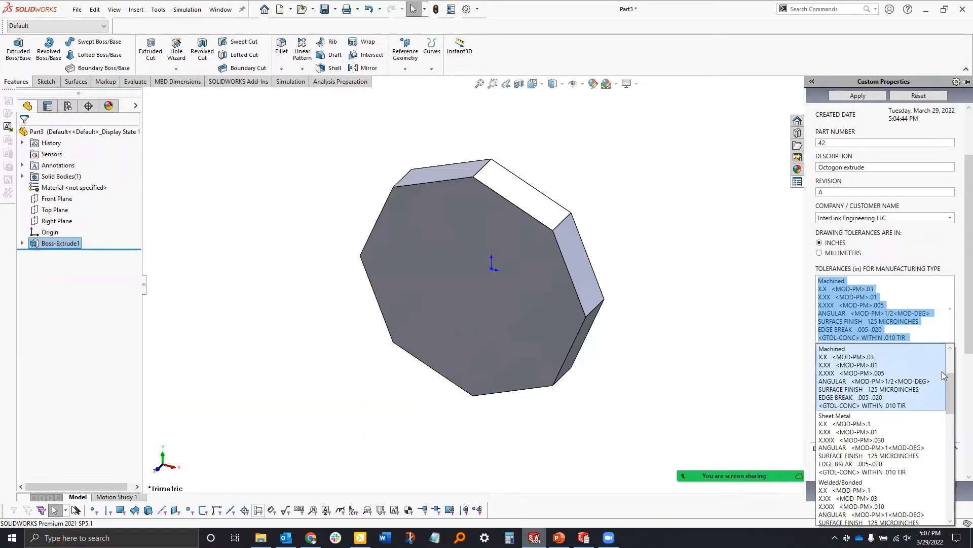
left_click_drag(951, 404, 952, 419)
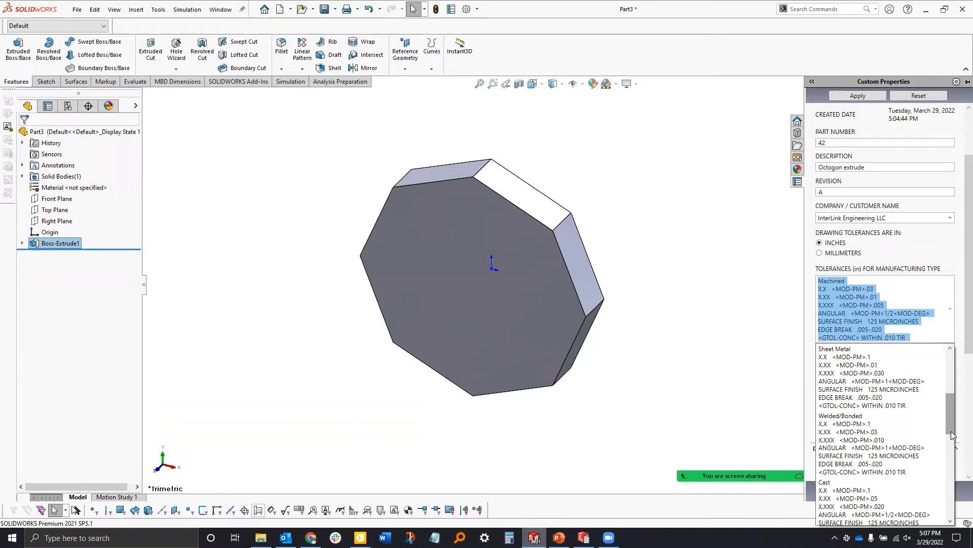
mouse_move(954, 459)
left_mouse_down()
mouse_move(955, 473)
mouse_move(955, 464)
left_mouse_up()
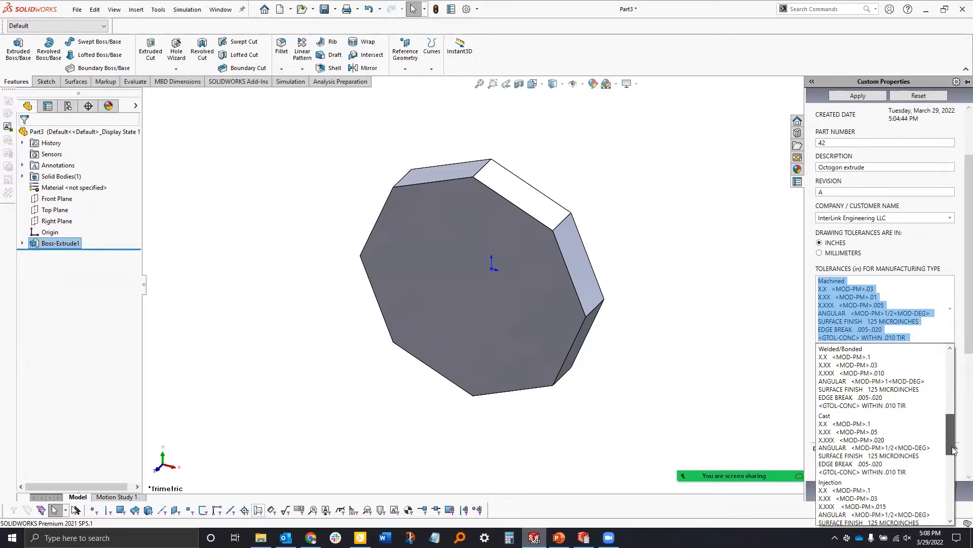
scroll(955, 444, "down", 1)
scroll(955, 438, "down", 1)
scroll(897, 431, "up", 2)
scroll(877, 350, "up", 3)
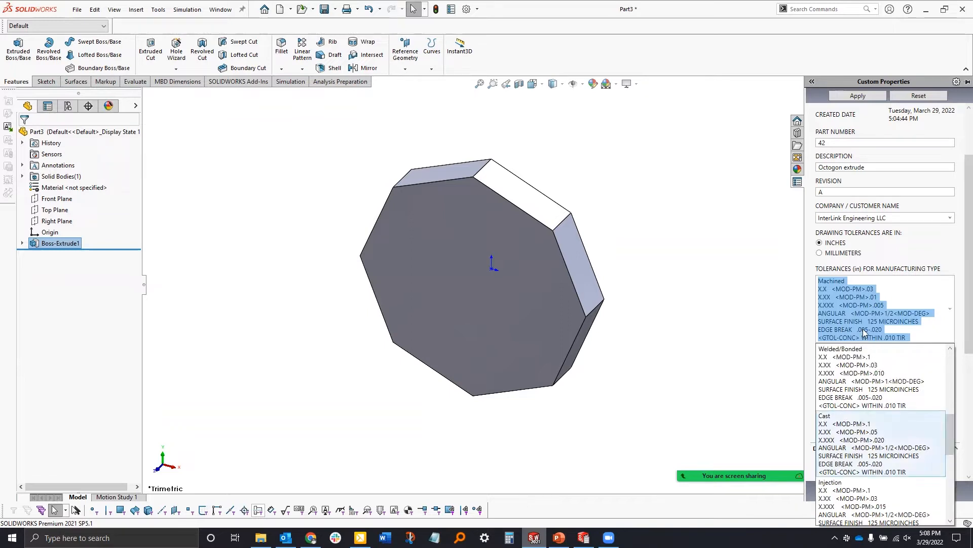
Change the X.XX tolerance in the Machined block to .02
left_click(860, 332)
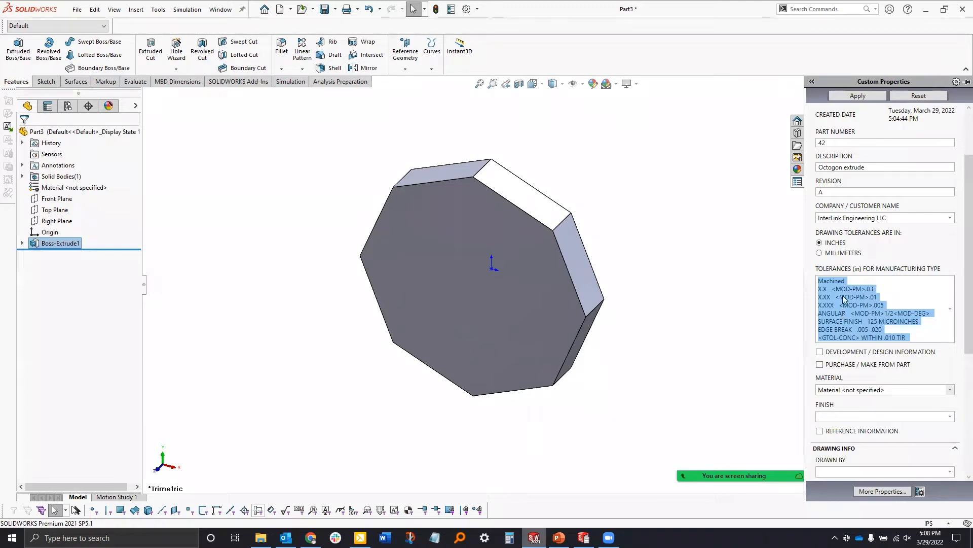
left_click(894, 298)
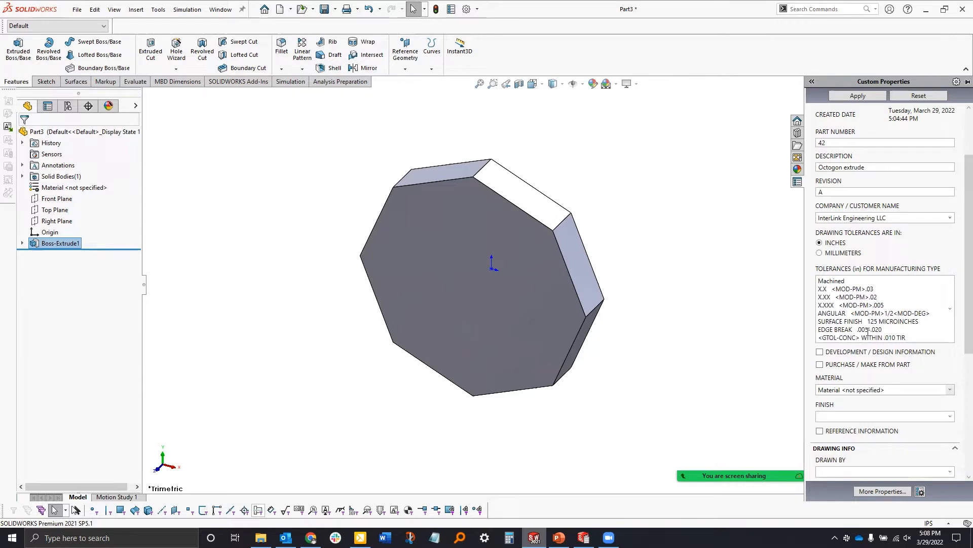
Mark the part as a purchase / make-from part and set the vendor to FORECAST 3D, after trying KZELL
left_click(820, 365)
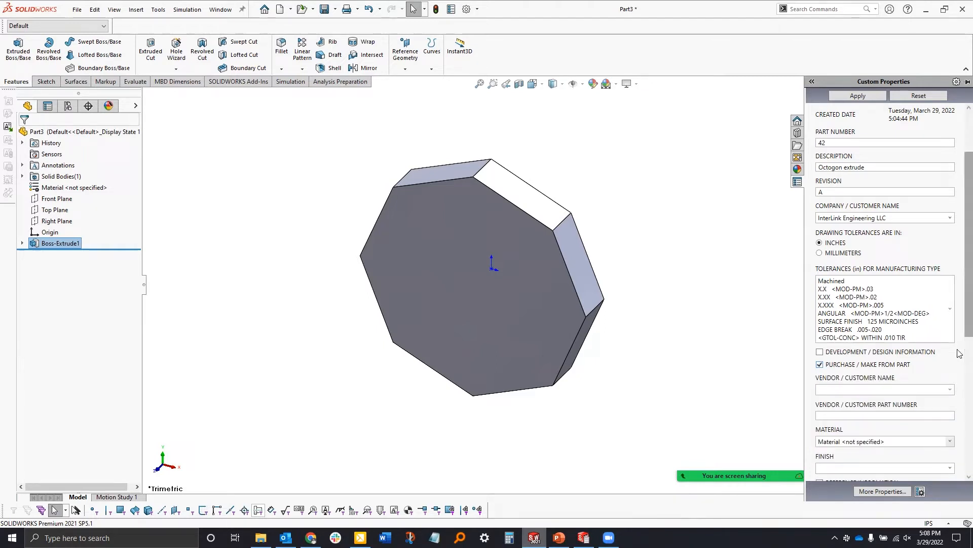
scroll(959, 381, "down", 5)
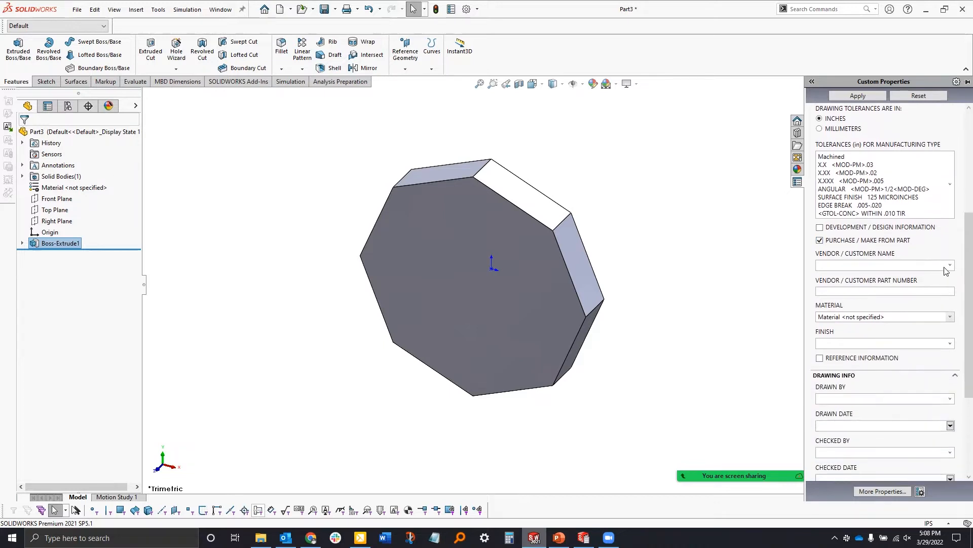
left_click(950, 265)
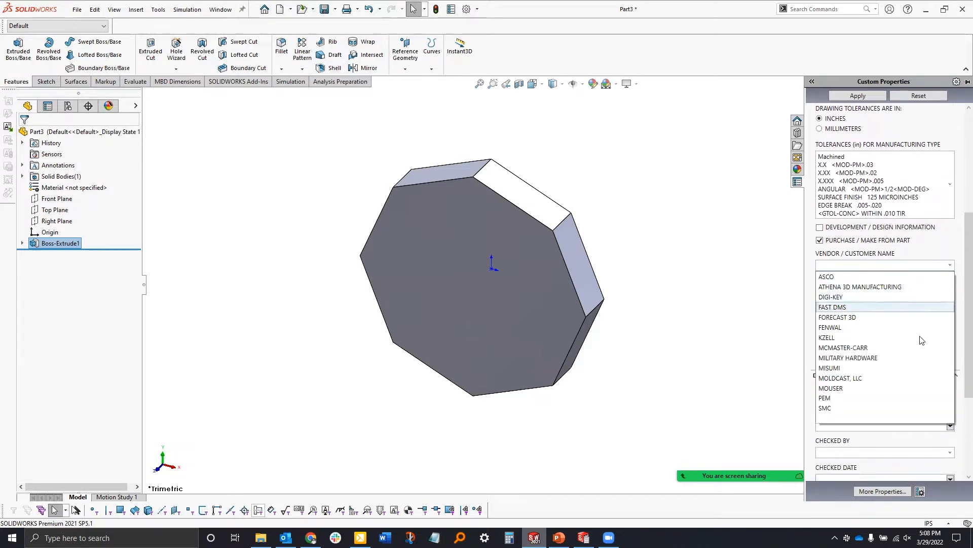
left_click(915, 338)
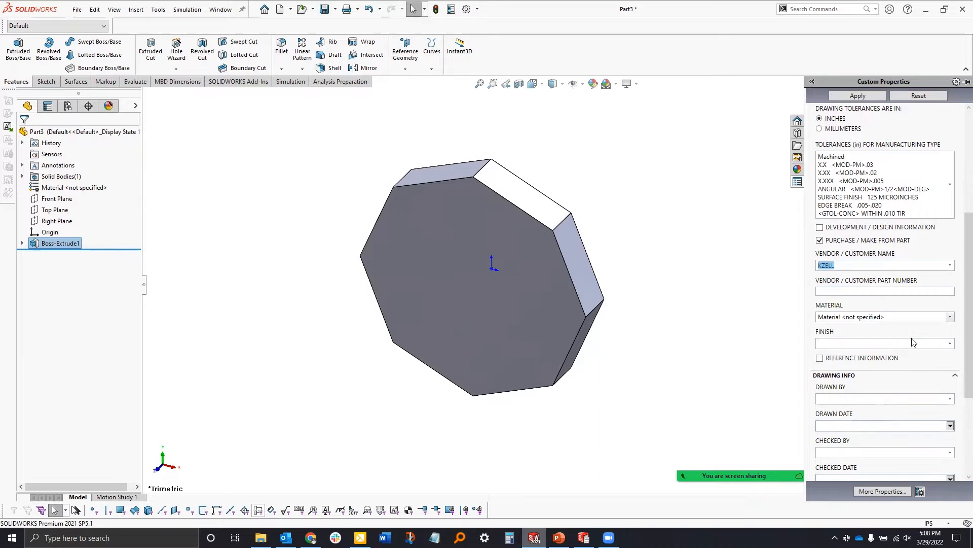
left_click(950, 265)
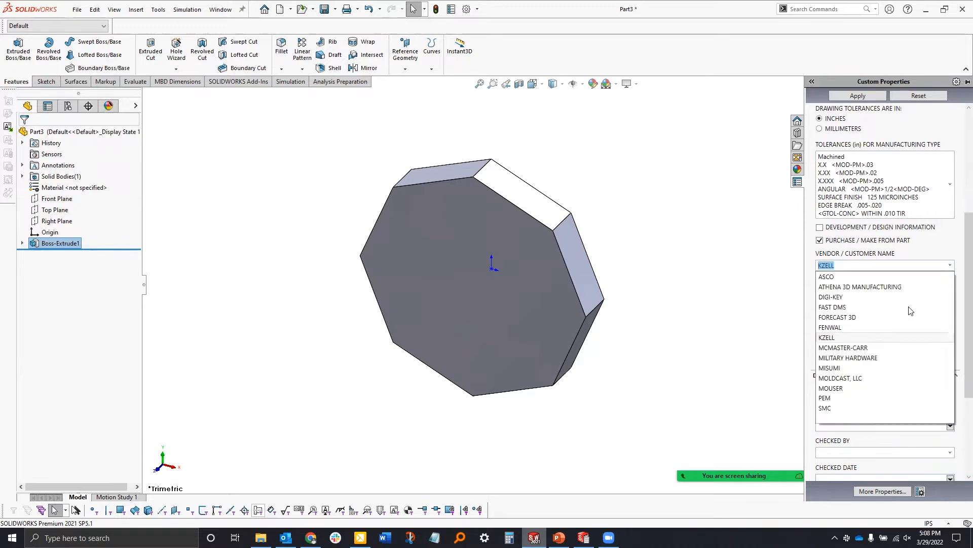
left_click(883, 317)
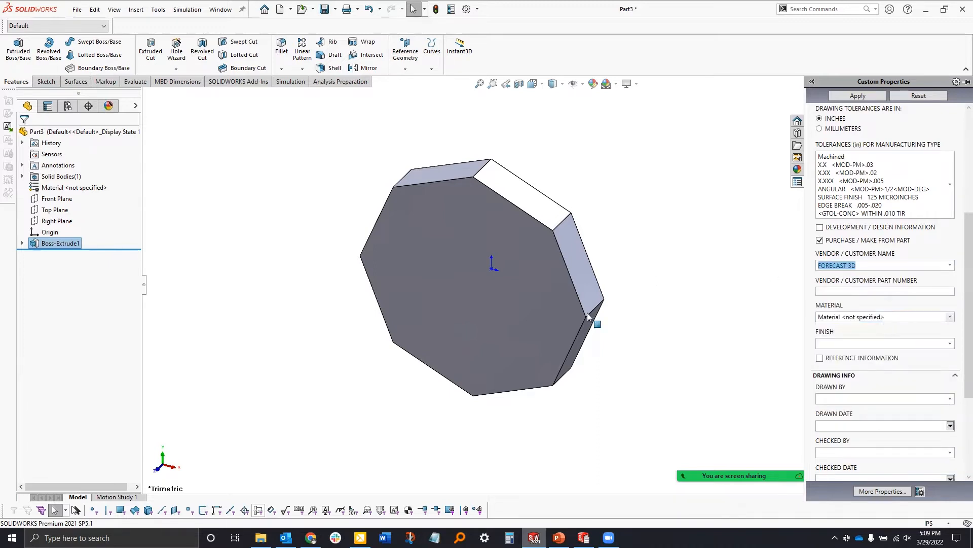
Set the vendor part number to 1234 and the material to ABS PC, saving the pending custom property changes
left_click(924, 292)
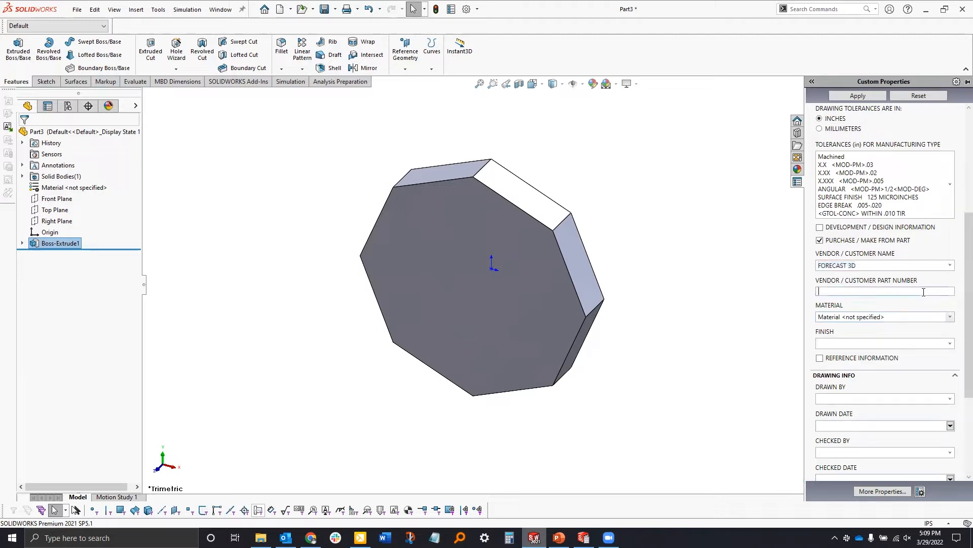
type("1234")
left_click(950, 317)
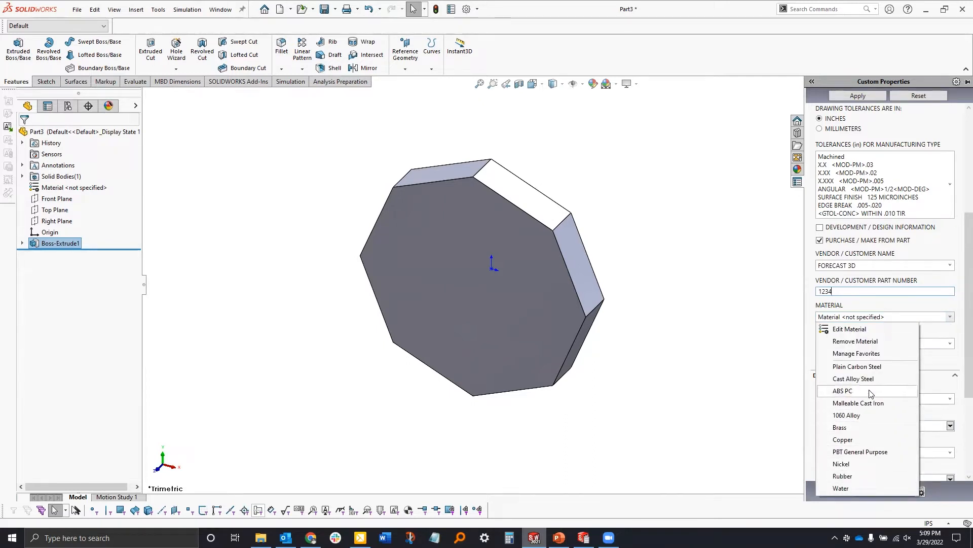
left_click(885, 390)
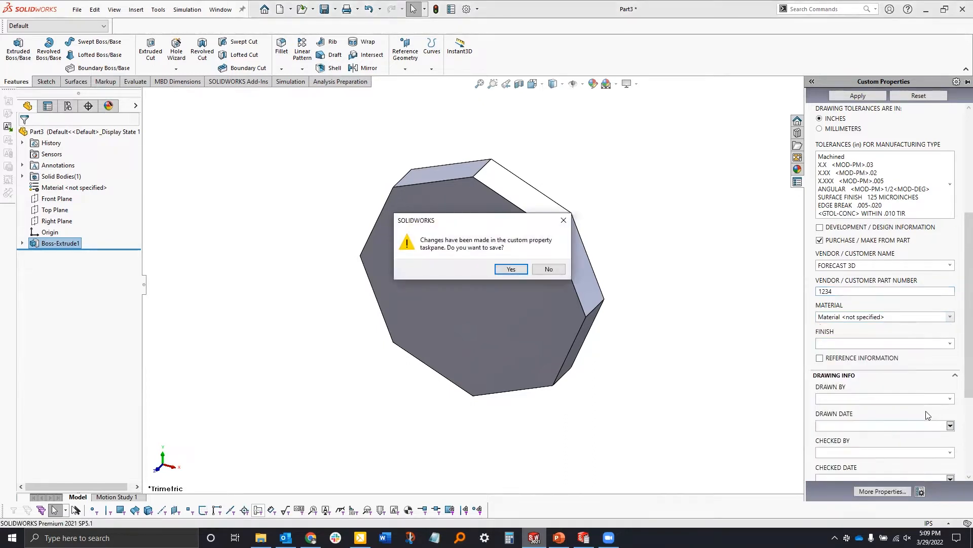
left_click(511, 269)
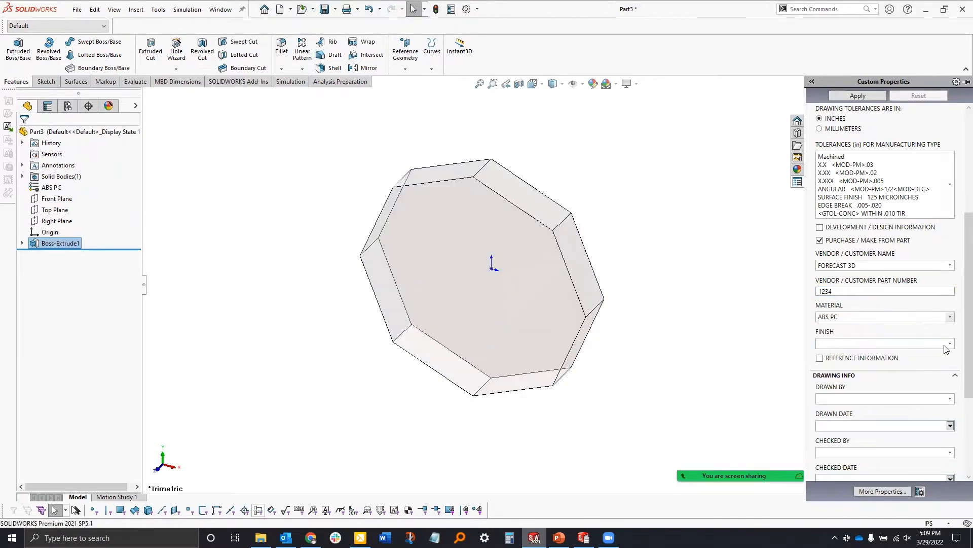
Set the finish to NONE and fill in the drawing's drawn-by name with drawn date 3/29/2022
left_click(950, 344)
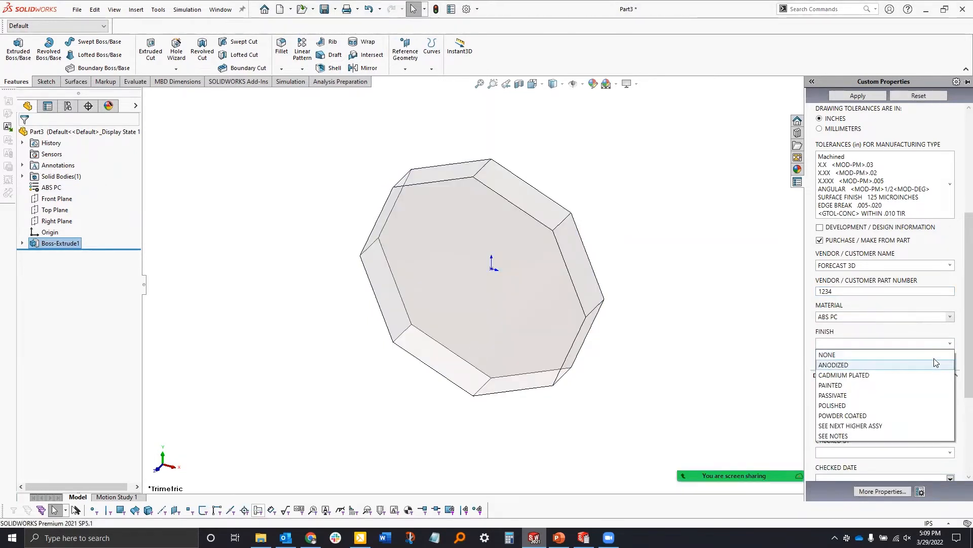
left_click(907, 360)
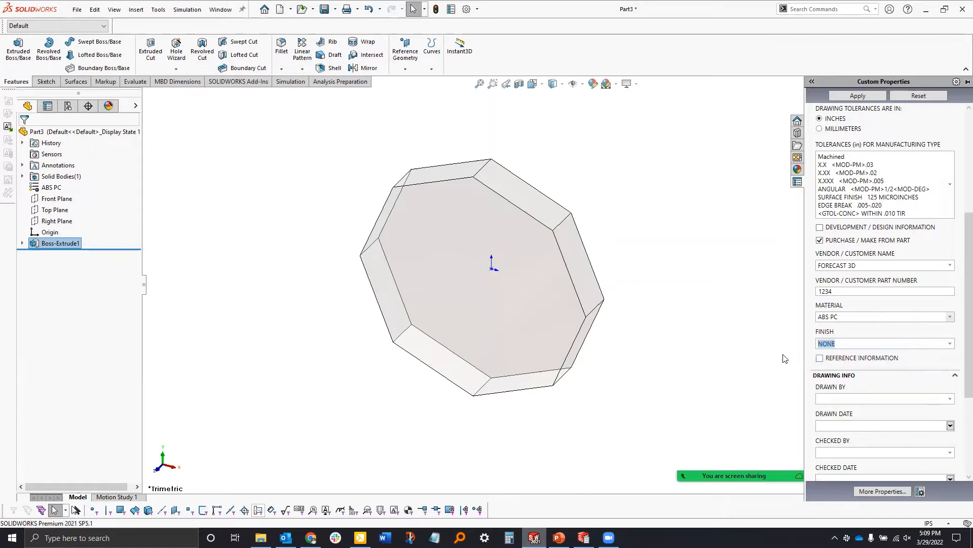
left_click(950, 398)
left_click(906, 420)
left_click(950, 426)
Choose the checker's name in the drawing info and set the checked date to 3/29/2022
left_click_drag(967, 347, 958, 424)
left_click(950, 300)
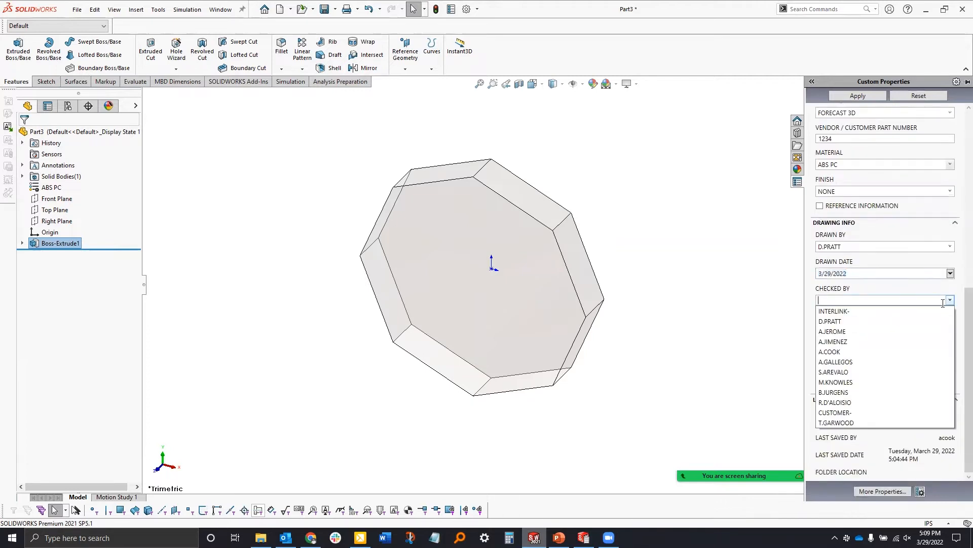
left_click(857, 362)
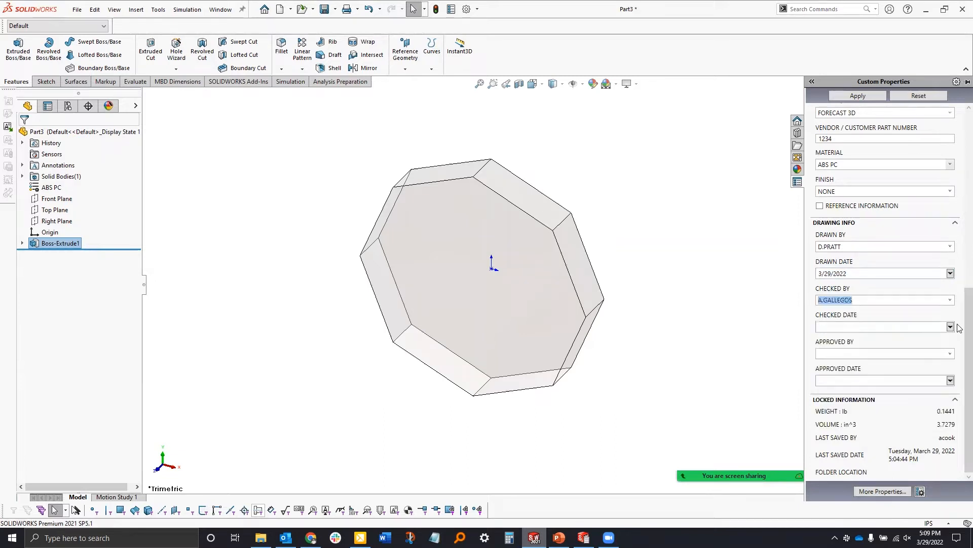
left_click(950, 327)
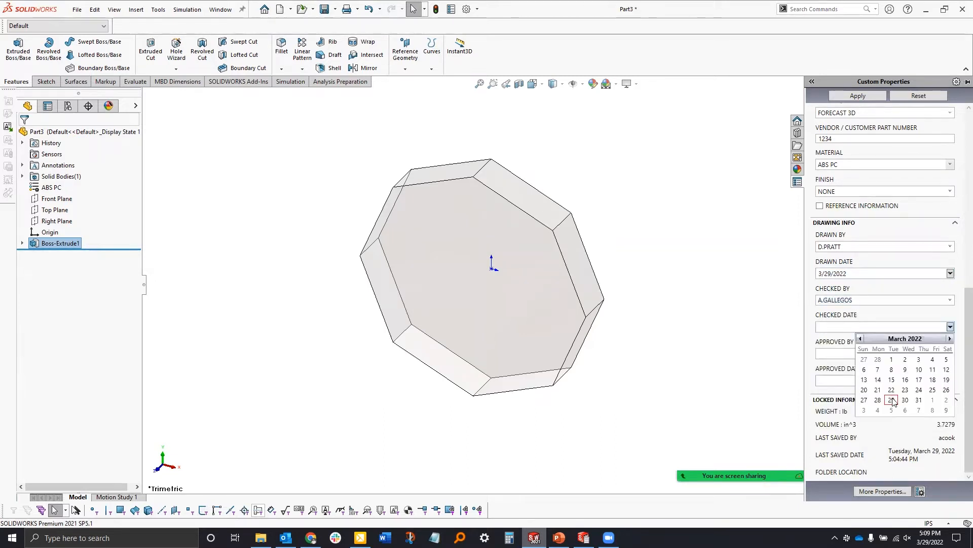
left_click(895, 402)
Choose the approver's name, set the approved date to 3/29/2022, and apply the custom properties
left_click(949, 353)
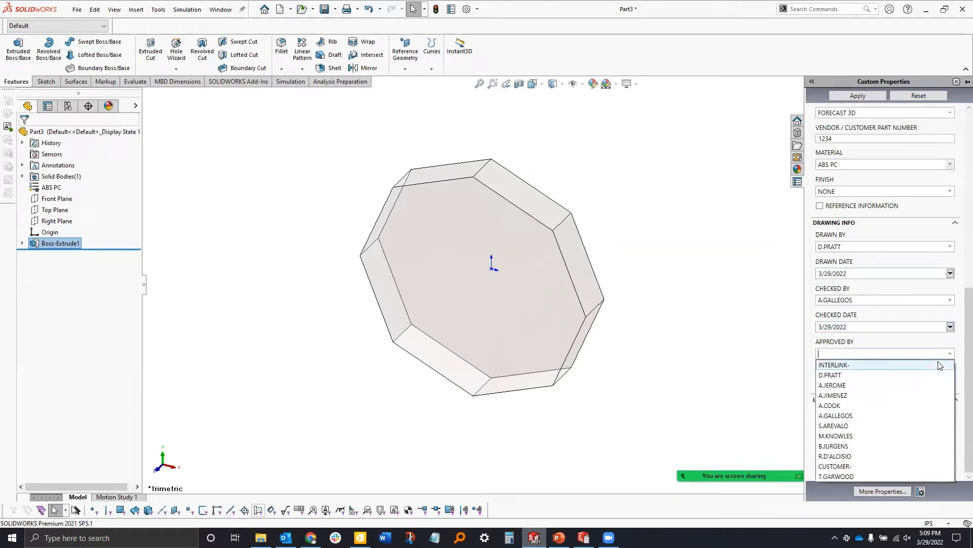
left_click(873, 426)
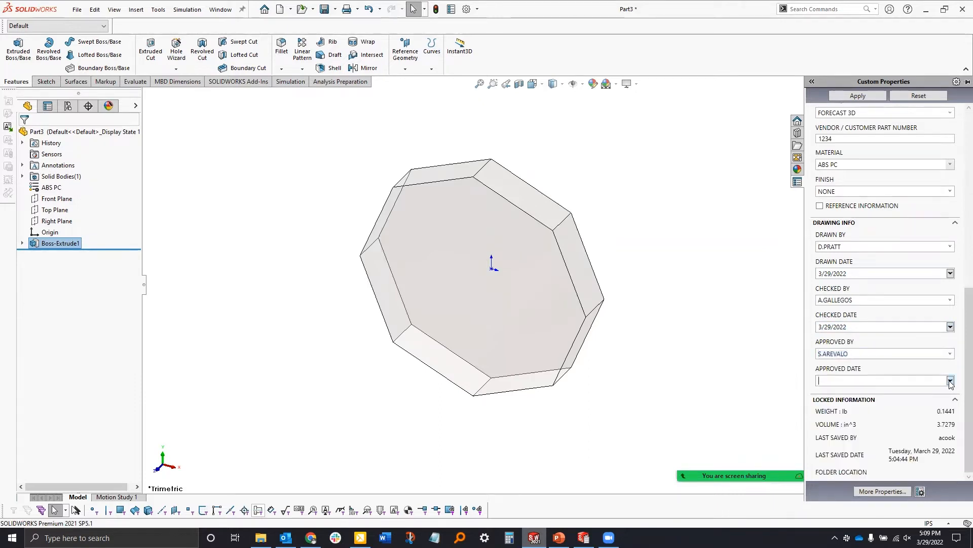
left_click(950, 380)
left_click(891, 454)
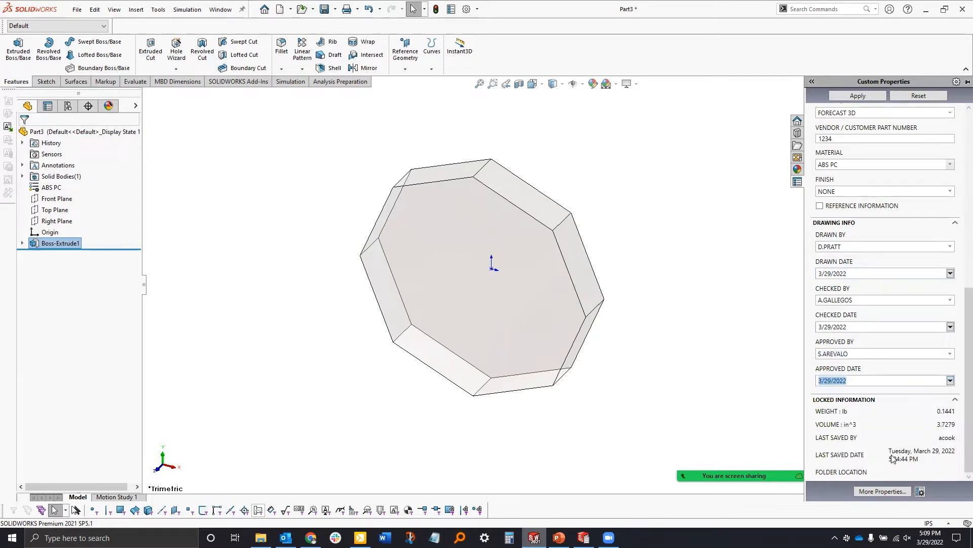
left_click(857, 96)
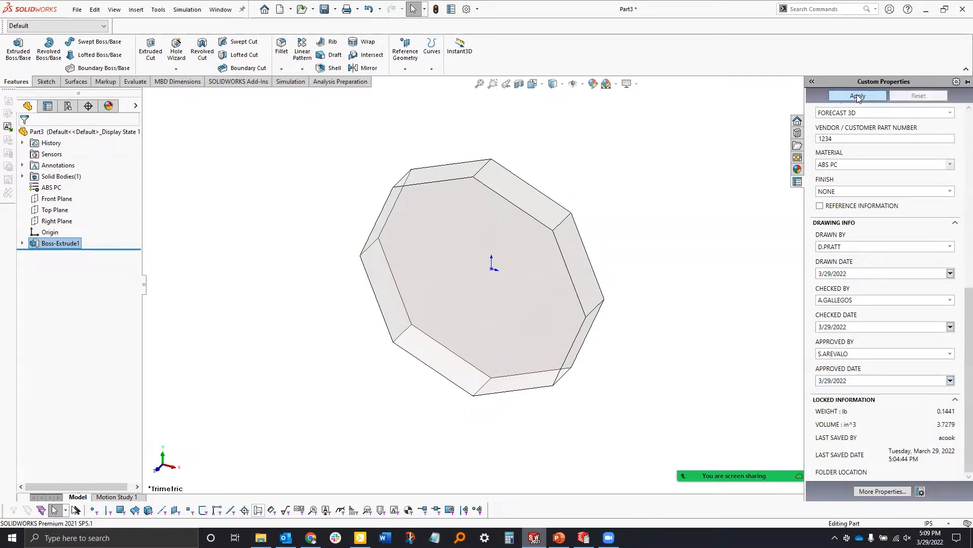
Check the custom property template options and keep the current part template
left_click(920, 492)
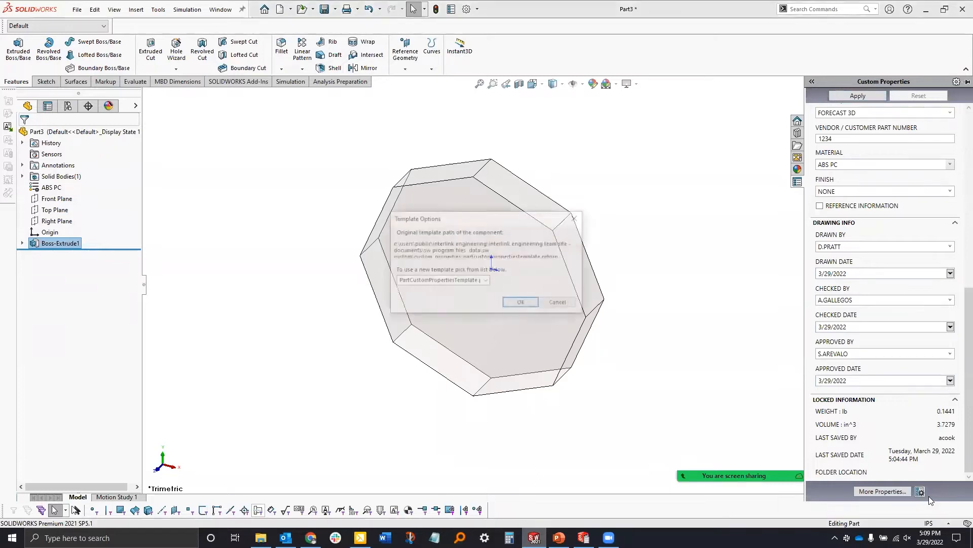
left_click(522, 302)
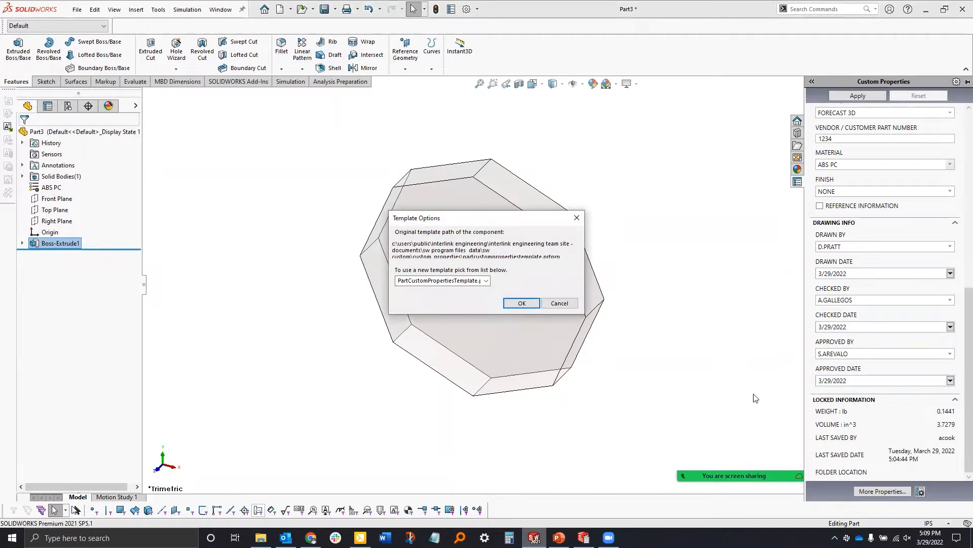
Review the part's complete custom property list in Summary Information, including the DESIGN INFORMATION and Tol_in values
left_click(897, 491)
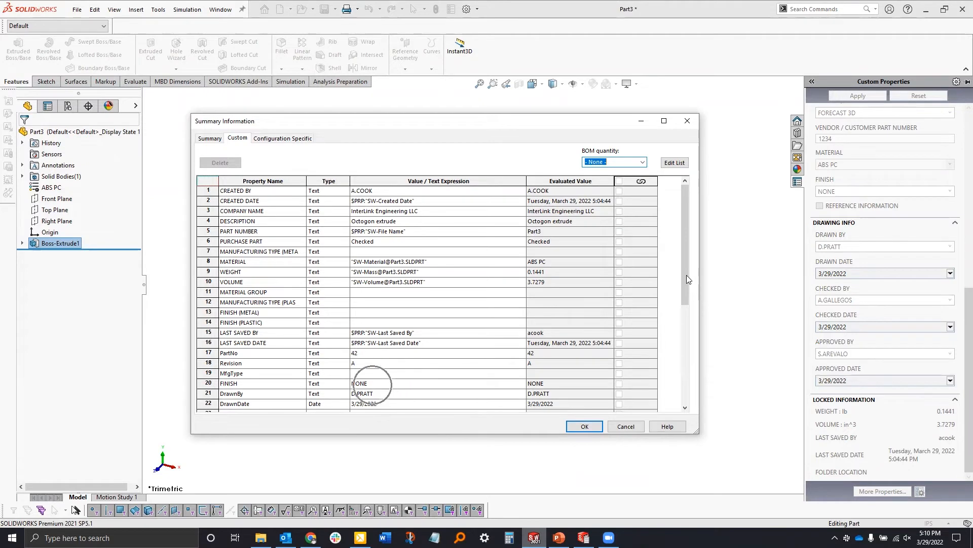
scroll(398, 322, "down", 3)
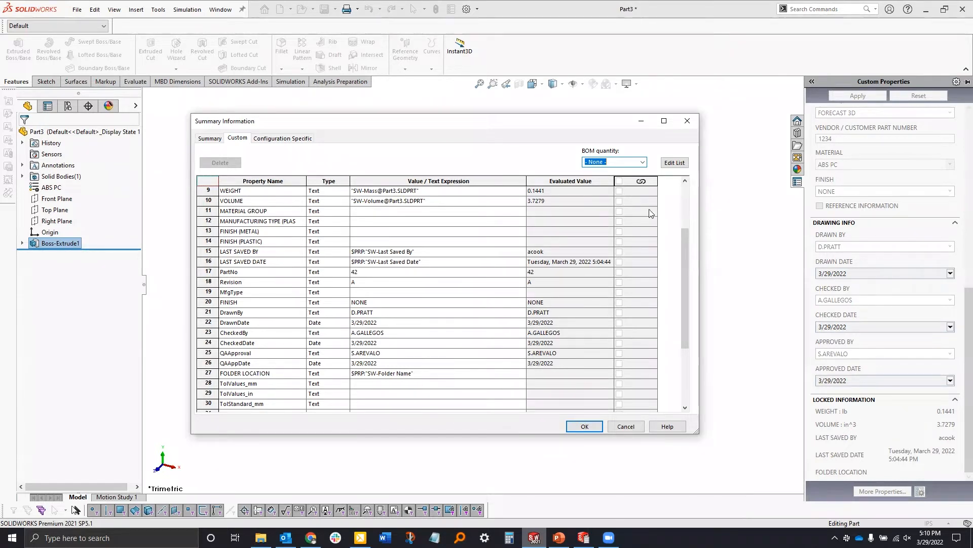
scroll(330, 235, "up", 3)
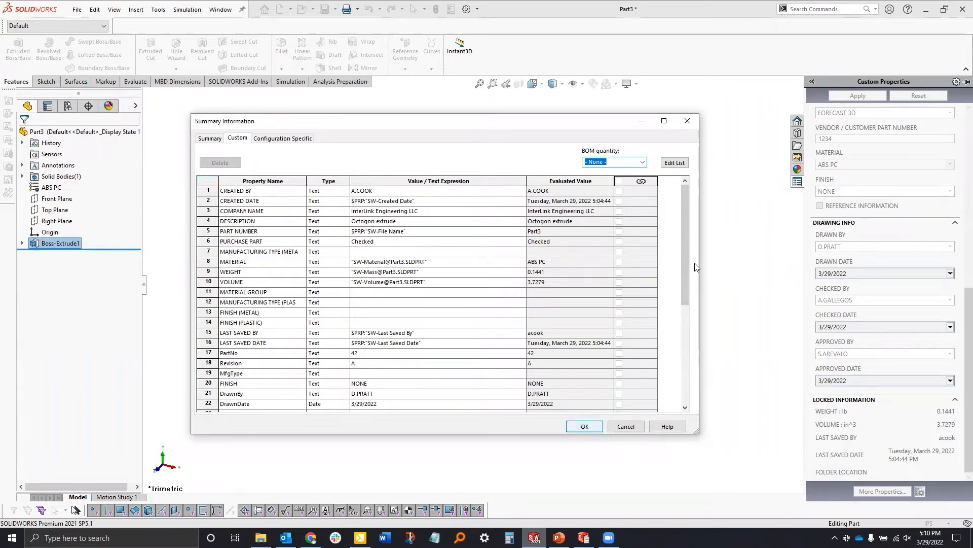
left_click_drag(685, 282, 686, 342)
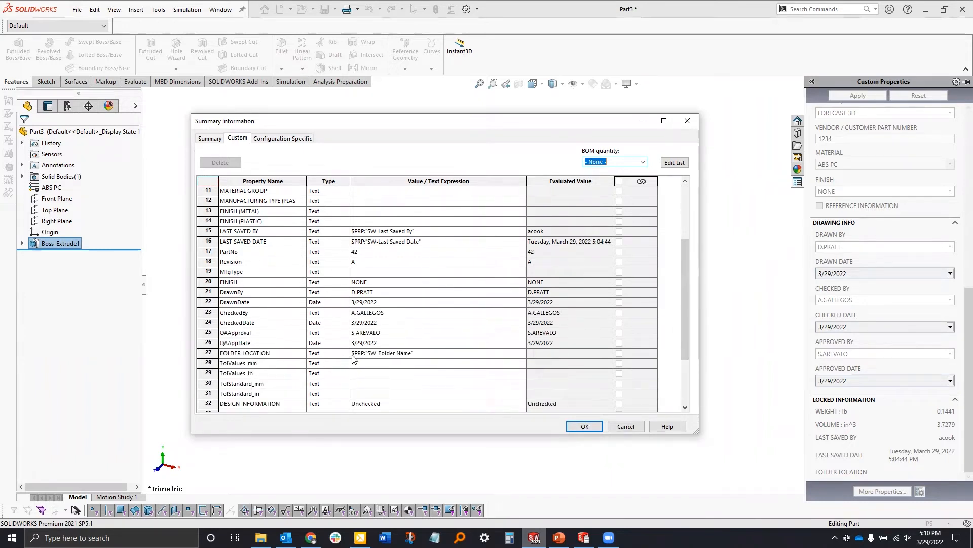
left_click_drag(685, 307, 687, 347)
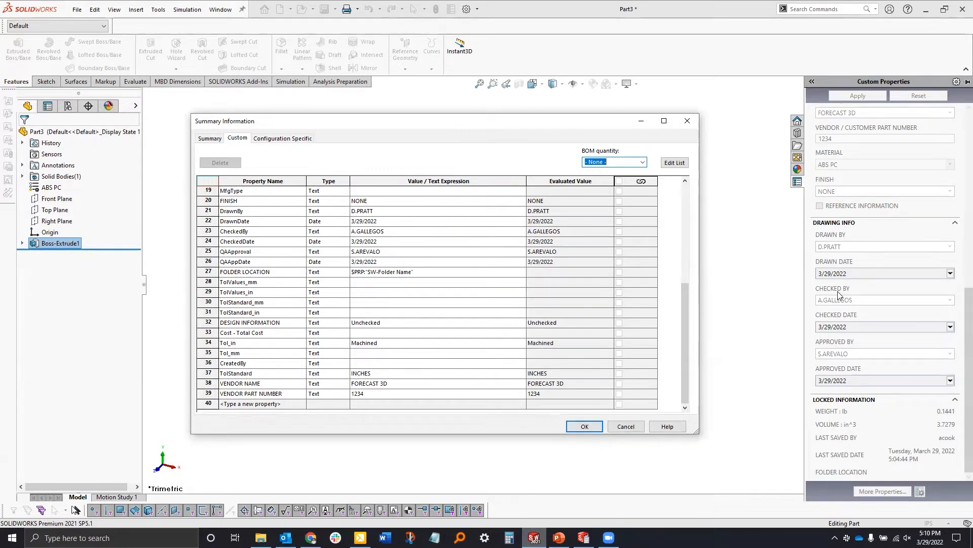
left_click(403, 323)
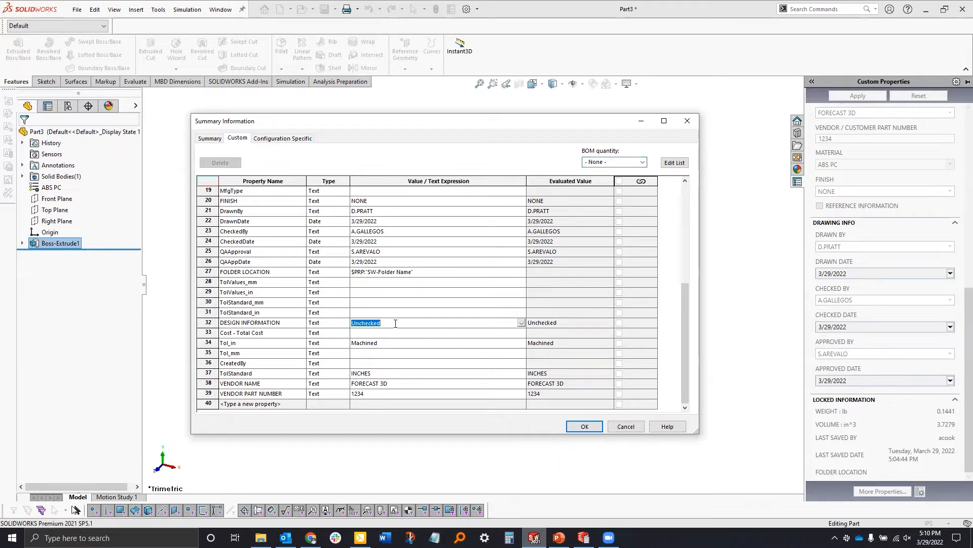
left_click(412, 343)
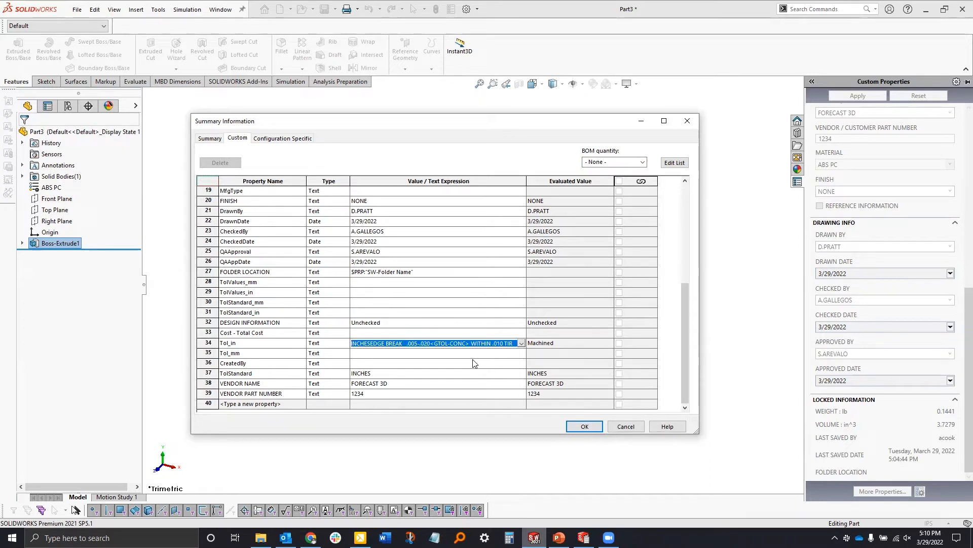
left_click(584, 426)
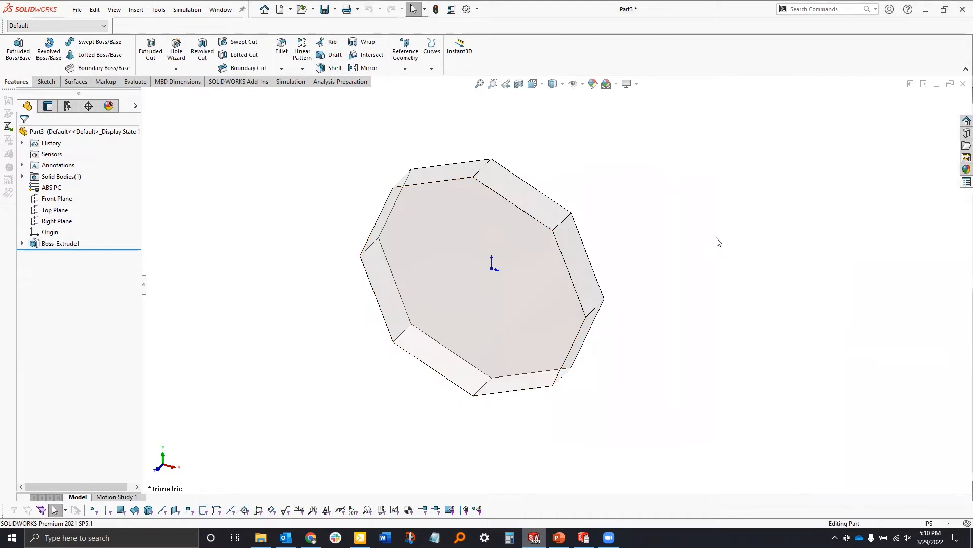
Begin making an assembly from the part, saving the part as "octo extrude" in the Desktop's "Temp folder location" folder
left_click(77, 9)
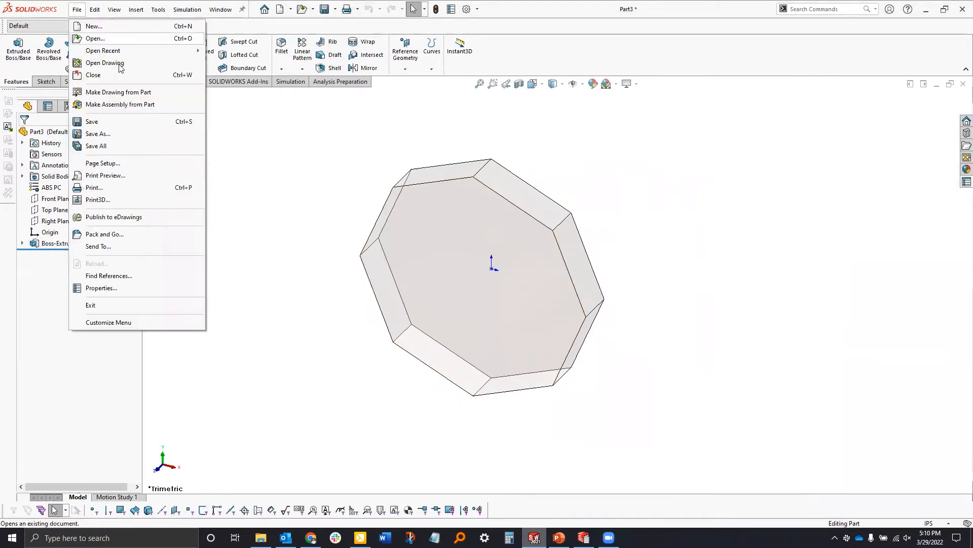
left_click(120, 104)
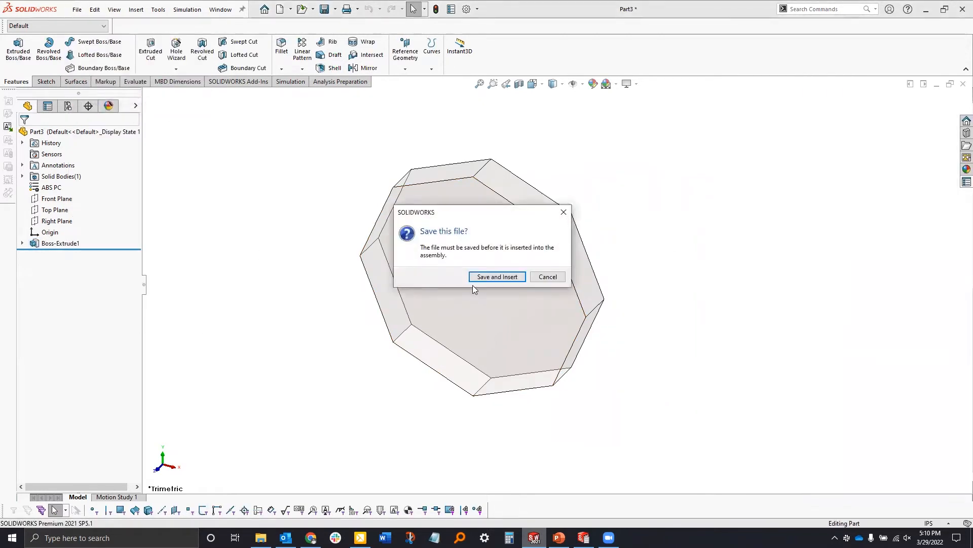
left_click(496, 277)
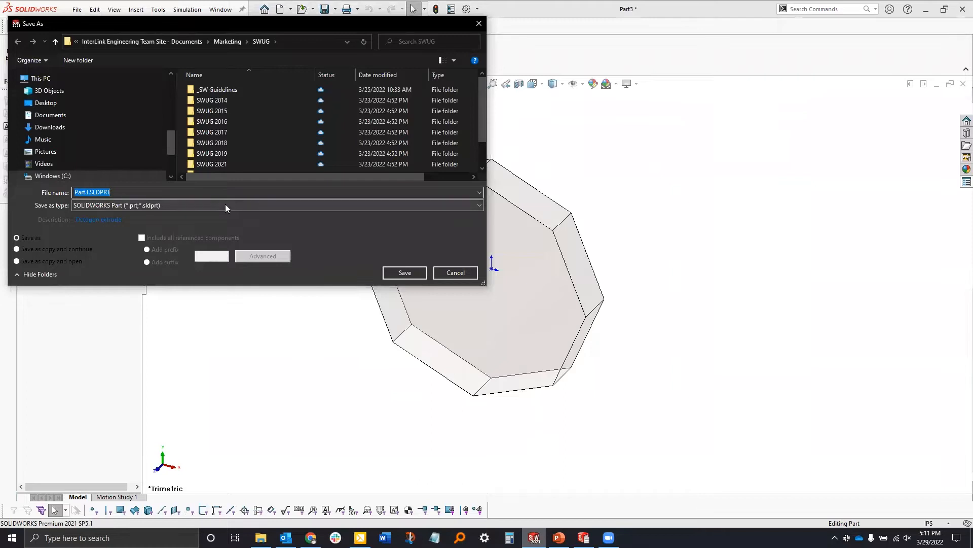
type("octo")
left_click(46, 105)
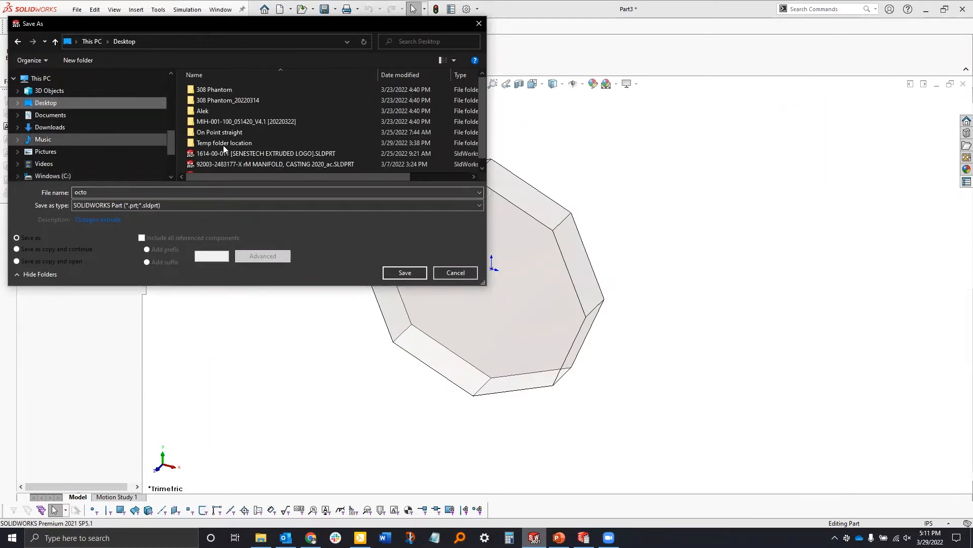
double_click(223, 143)
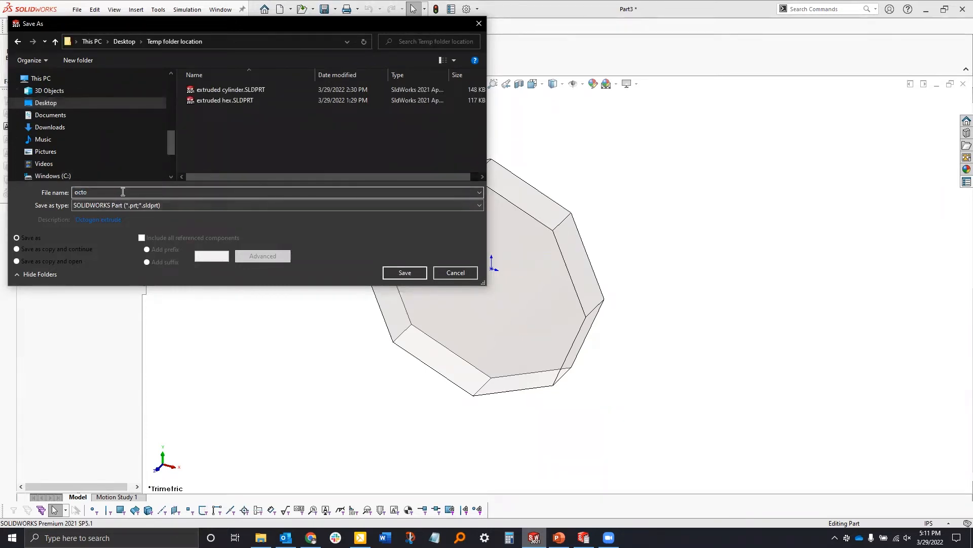
type("trdues")
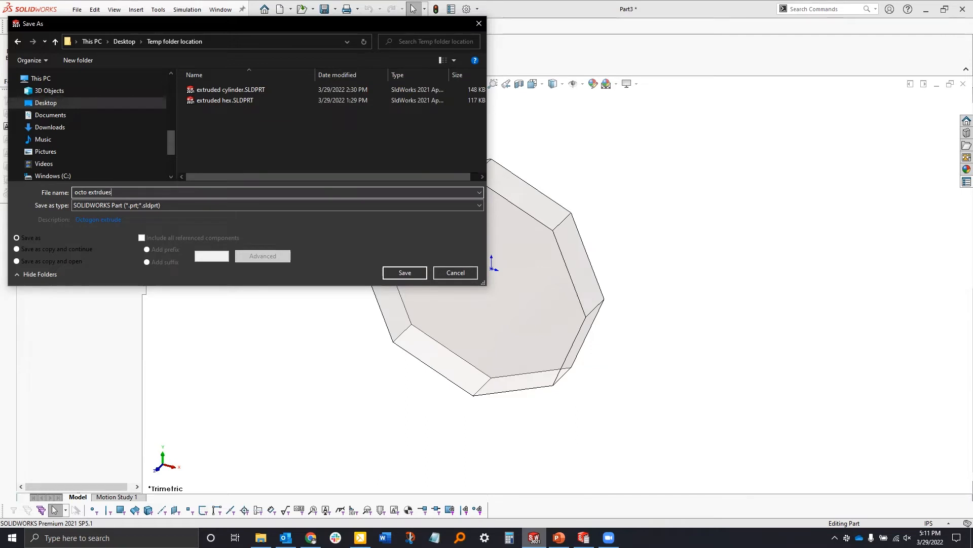
key("BackSpace")
key("BackSpace")
key("BackSpace")
key("BackSpace")
key("BackSpace")
type("rude")
left_click(405, 273)
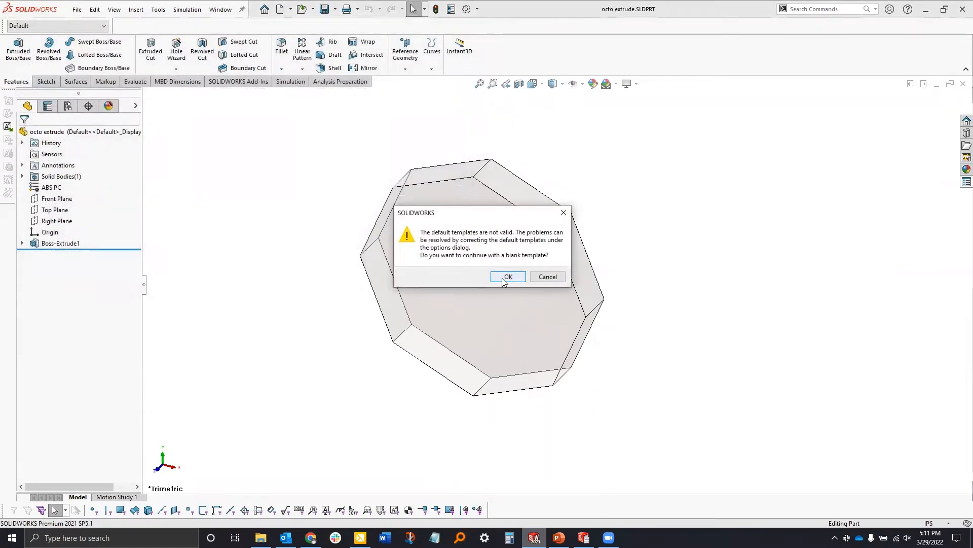
Try creating the assembly from a blank template, check its custom properties, and close the assembly
left_click(502, 276)
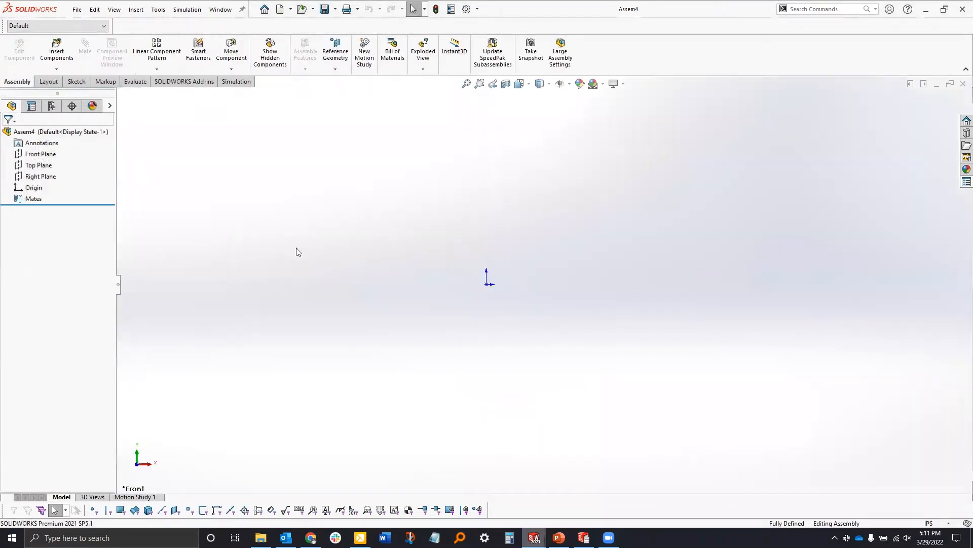
left_click(965, 183)
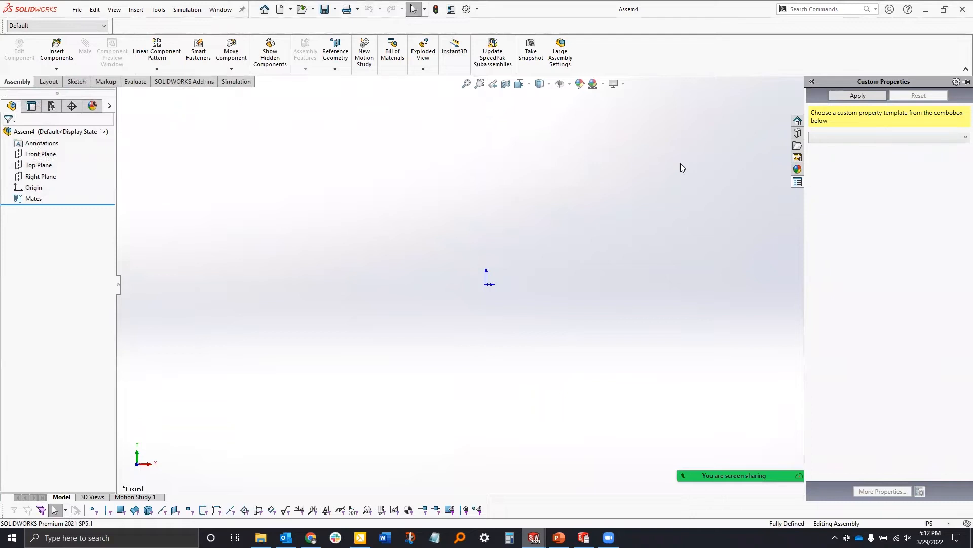
left_click(960, 85)
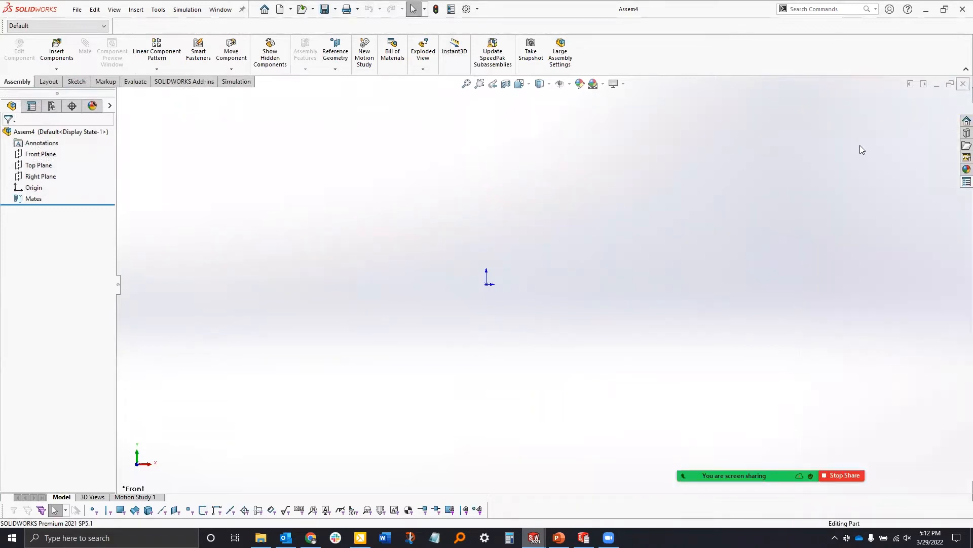
Create a new assembly from a blank template and place the octo extrude part at the origin
left_click(281, 9)
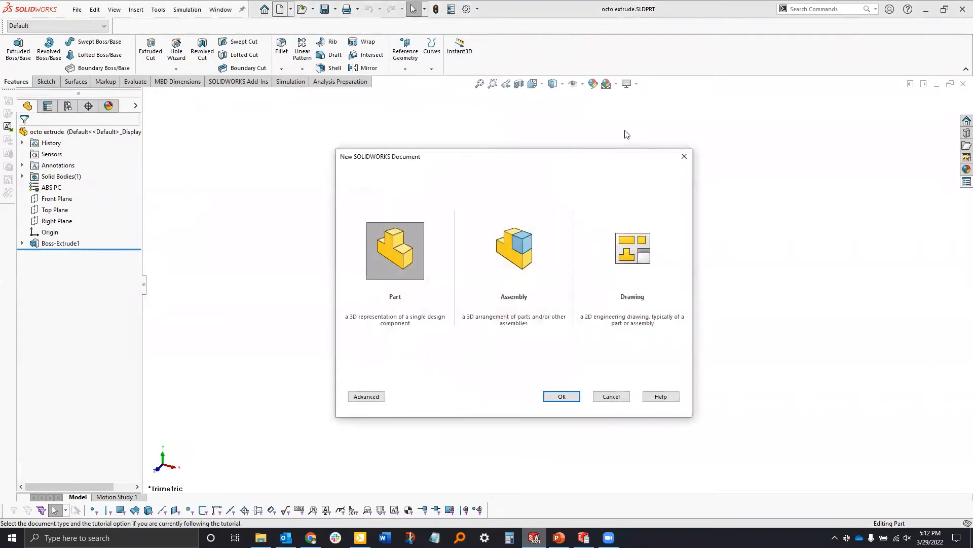
left_click(515, 264)
left_click(570, 396)
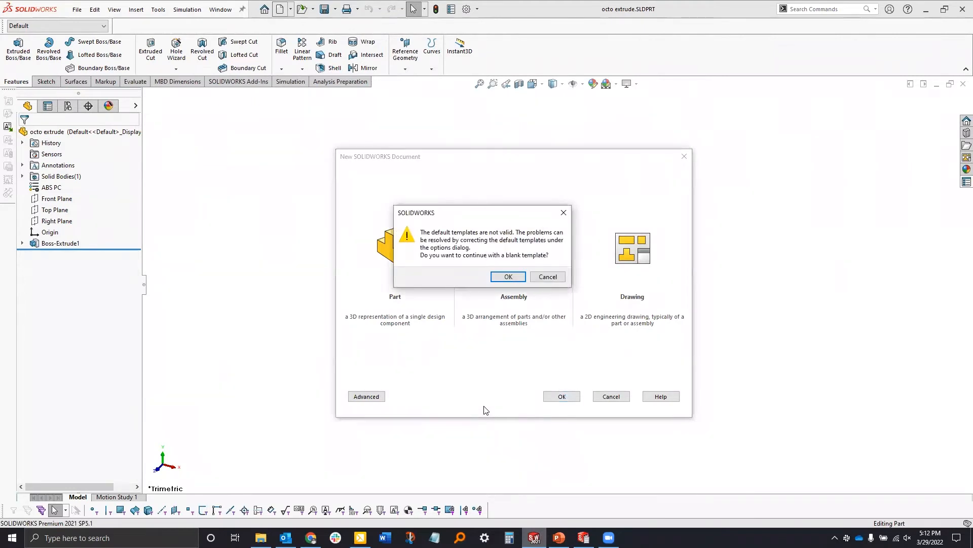
key("Return")
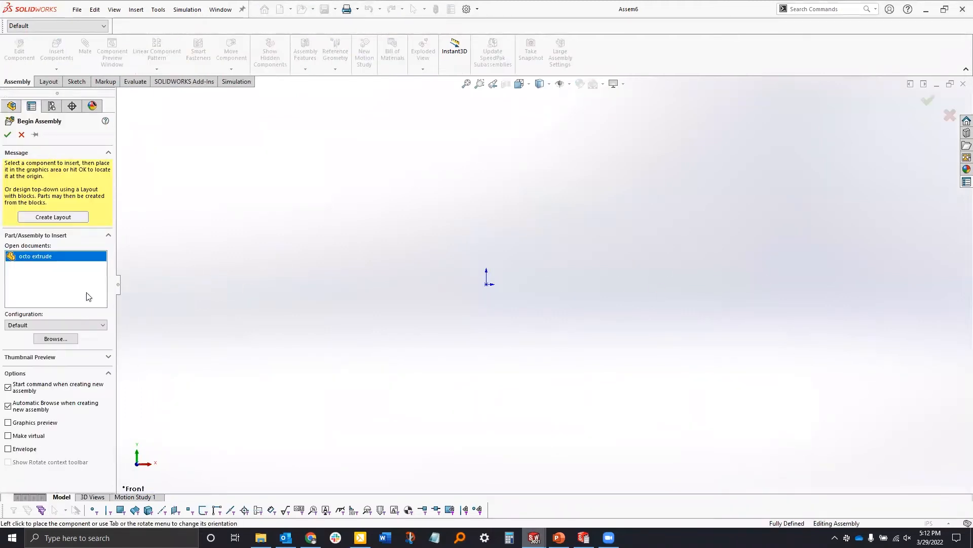
left_click(7, 134)
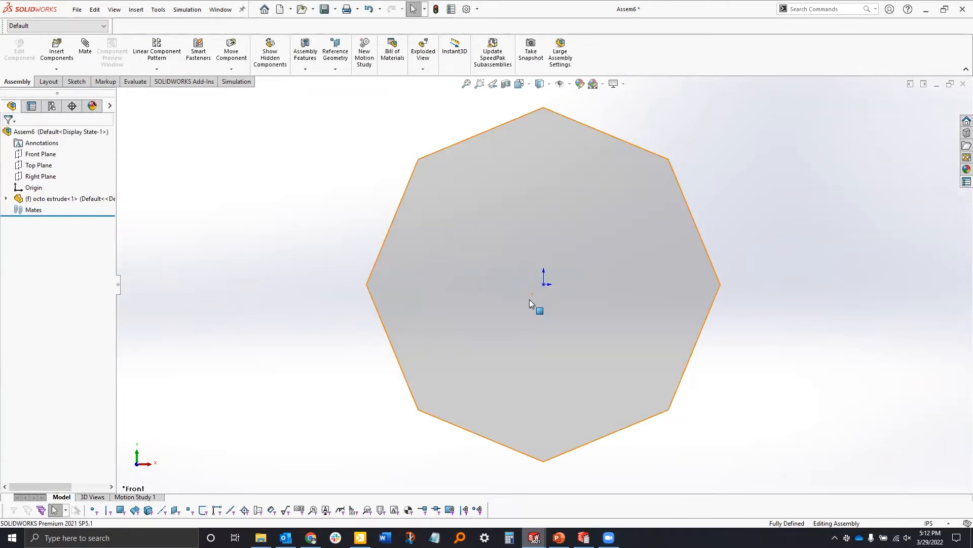
Add two copies of the octo extrude component, one on each side of the original
scroll(530, 299, "up", 3)
left_click_drag(540, 334, 480, 363, "ctrl")
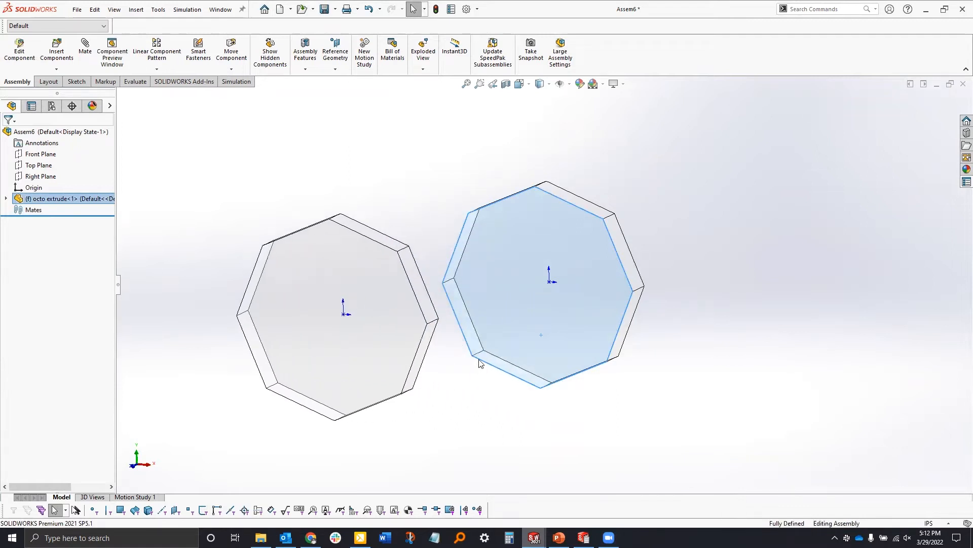
left_click(740, 341)
left_click_drag(484, 330, 708, 386, "ctrl")
left_click(708, 174)
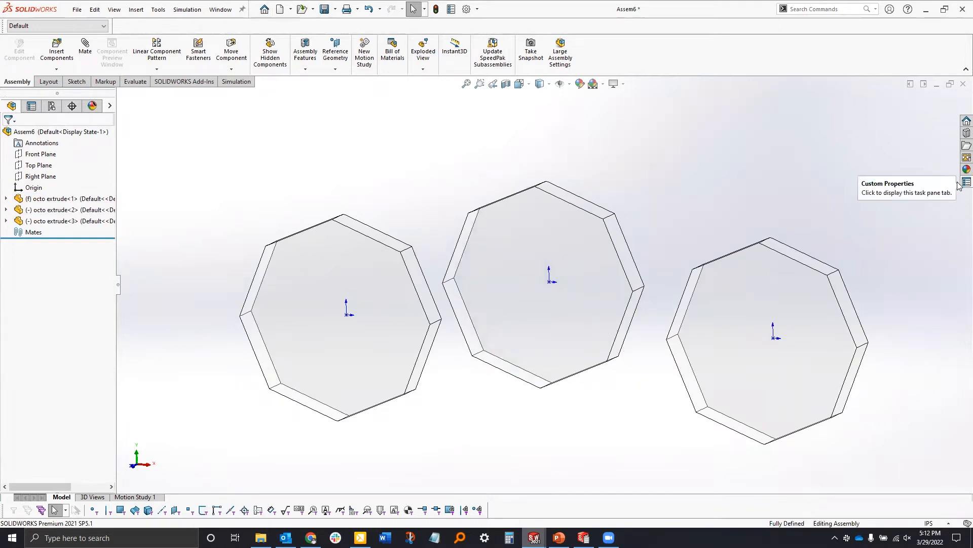
Check which custom property templates are available for the unsaved assembly
left_click(967, 182)
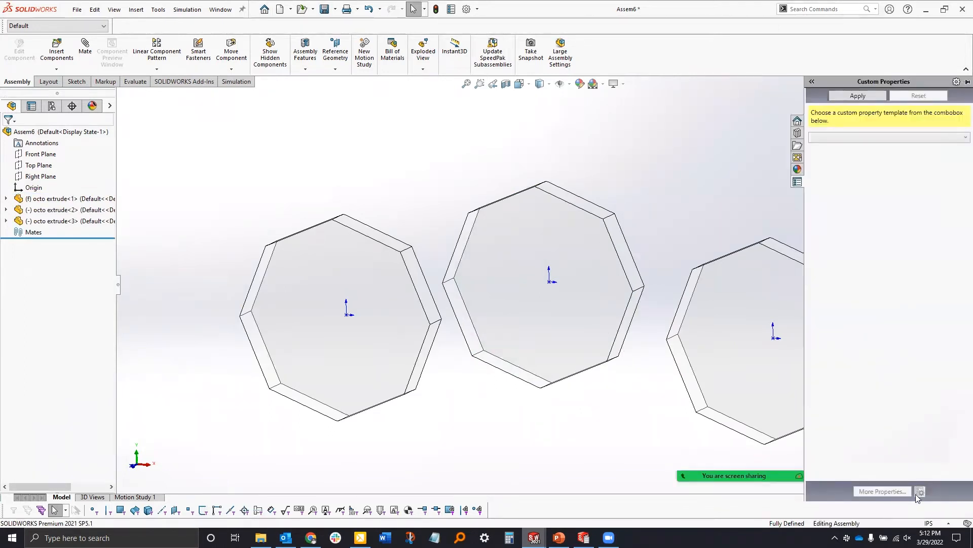
left_click(872, 137)
left_click(865, 116)
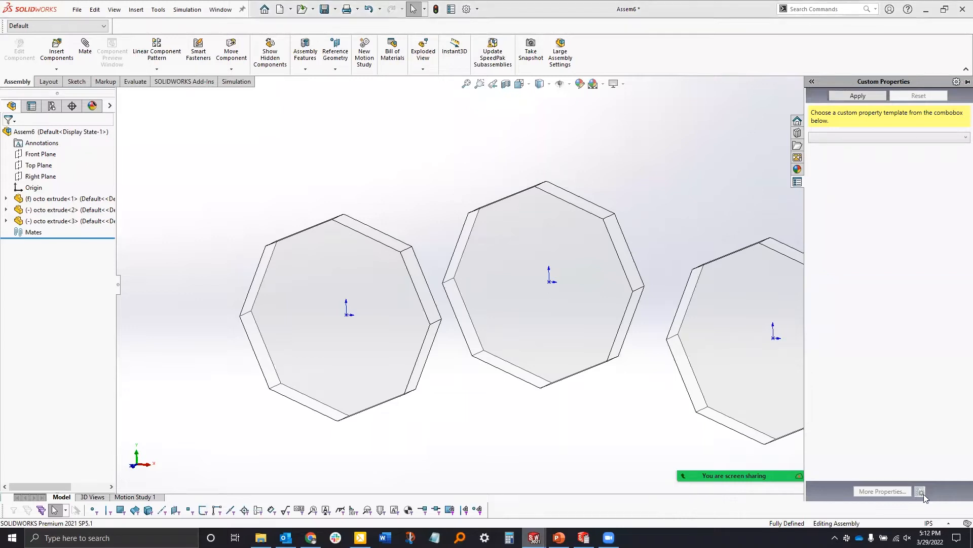
Save the assembly without rebuilding as "octo assembly" and load its AssyCustomPropertiesTemplate custom property form
left_click(329, 10)
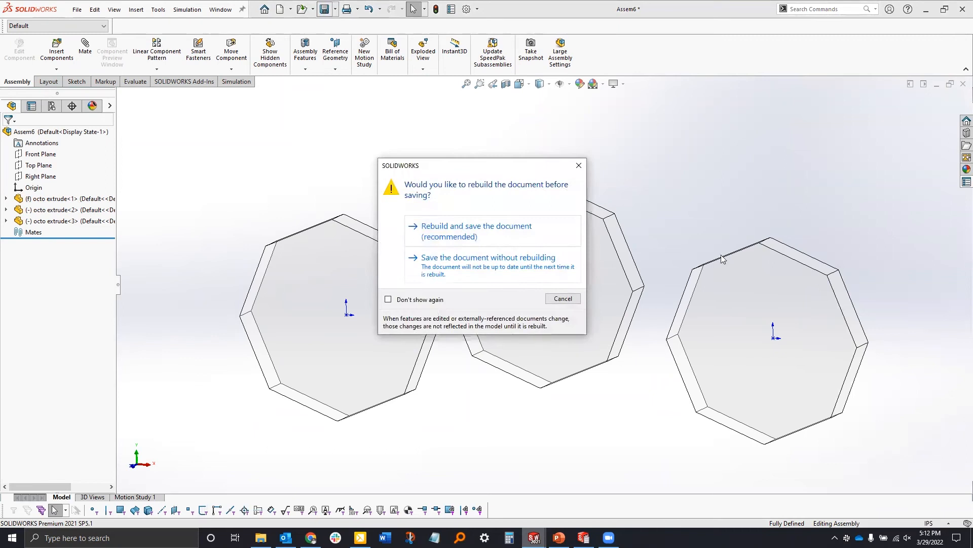
left_click(560, 272)
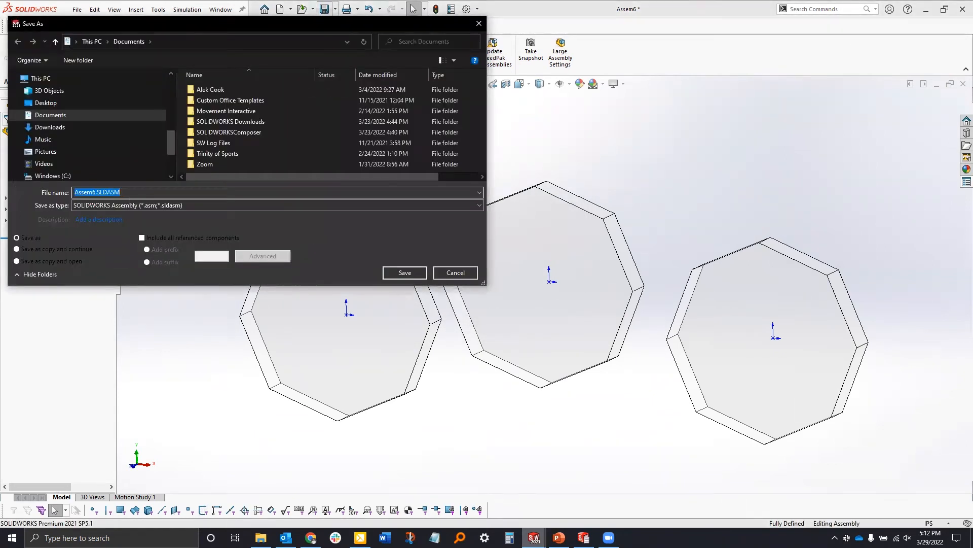
type("octo assembly")
key("Return")
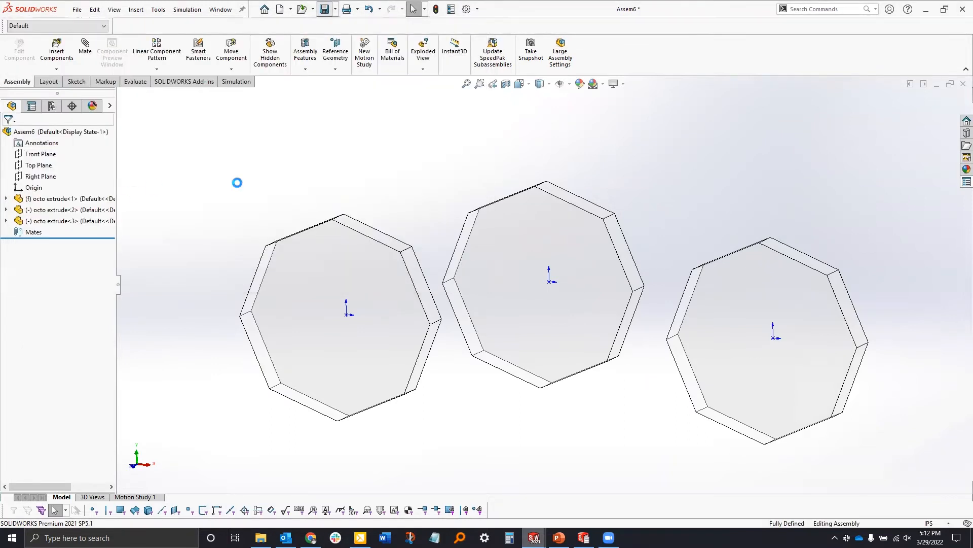
left_click(966, 181)
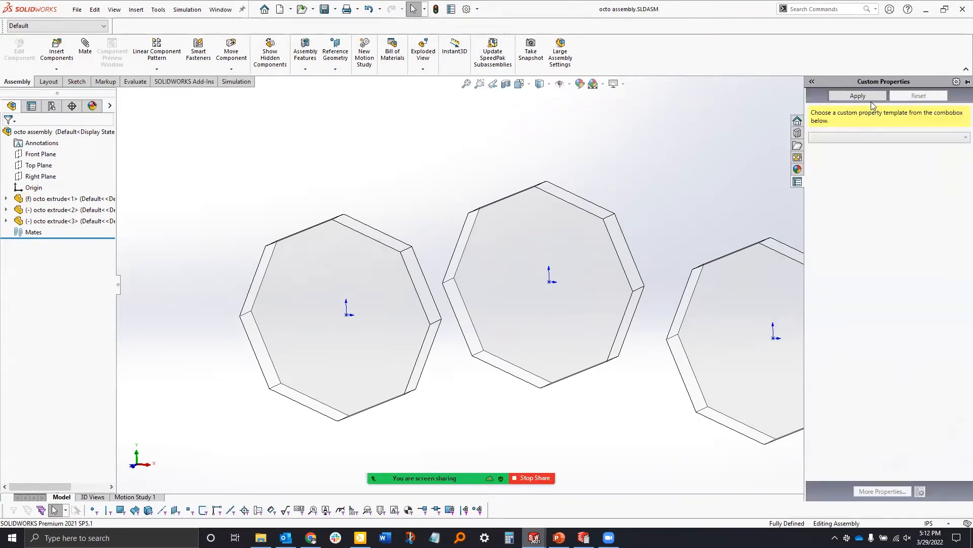
left_click(872, 138)
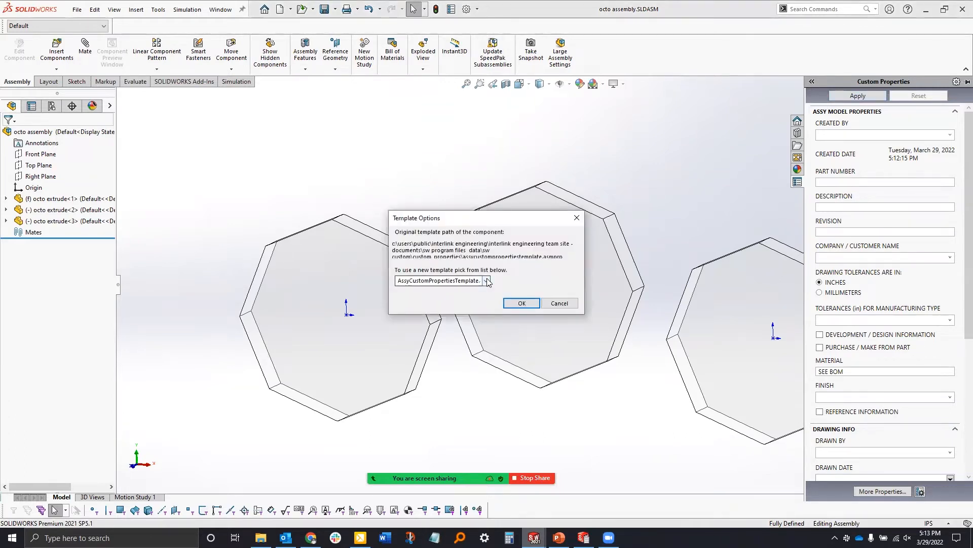
Try the KZELL Assembly Properties.asmprp template for the assembly's custom properties
left_click(487, 281)
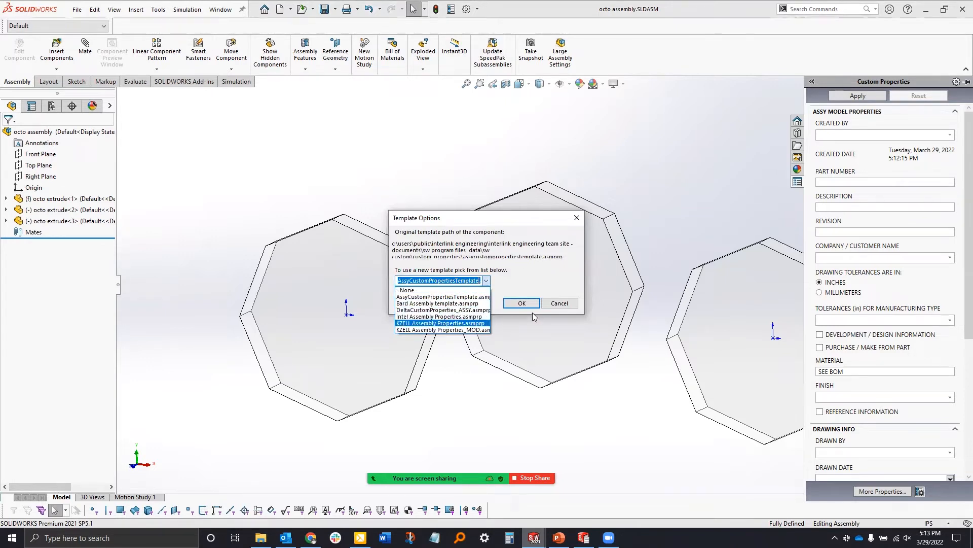
key("Return")
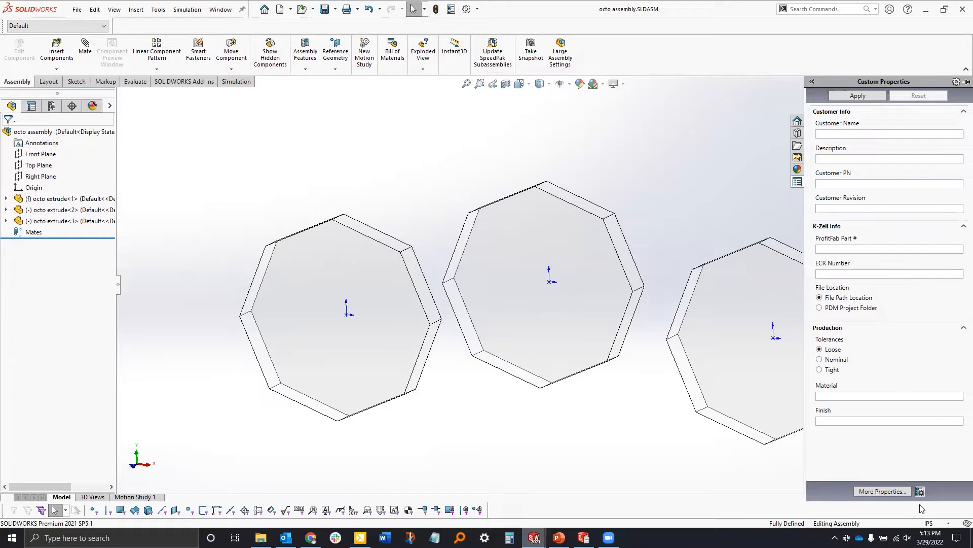
left_click(920, 491)
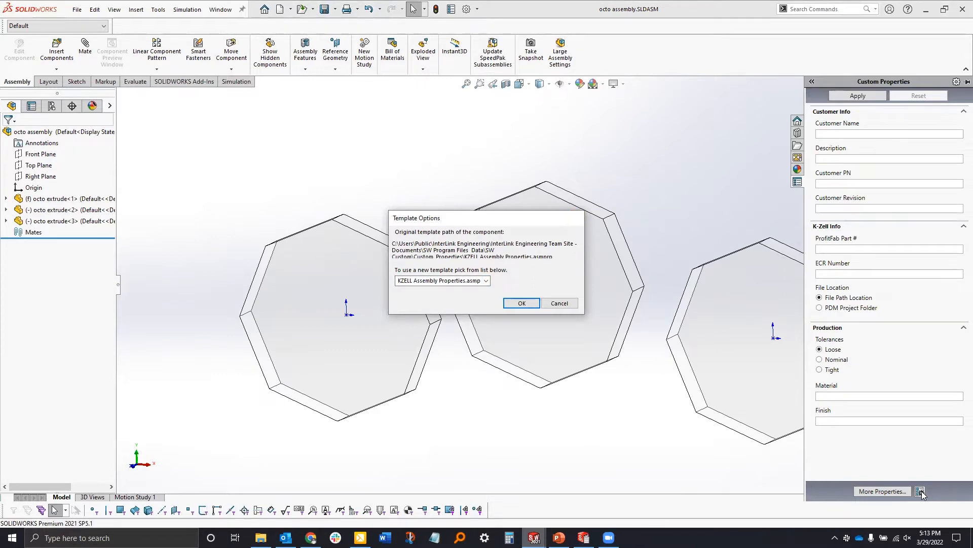
key("Return")
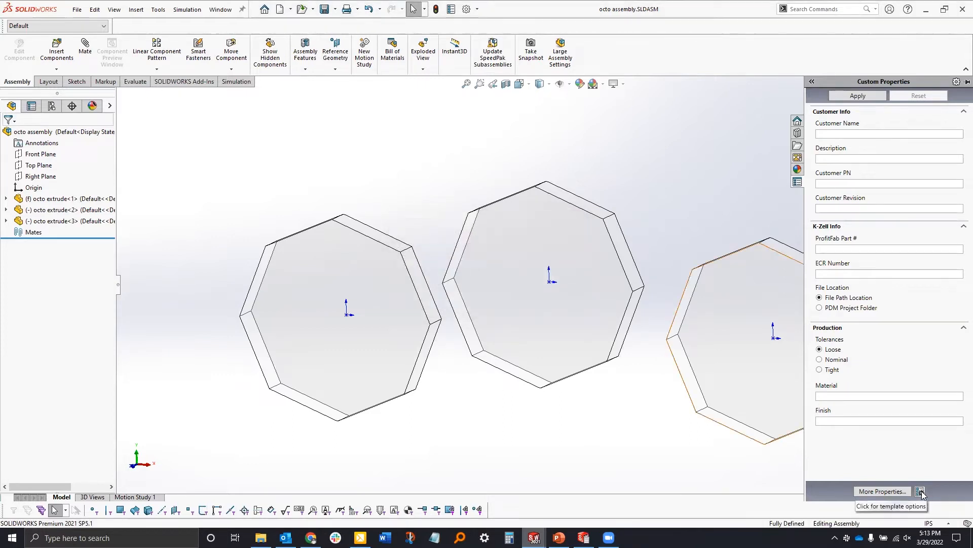
Switch the assembly's custom property template back to AssyCustomPropertiesTemplate.asmprp
left_click(921, 492)
left_click(487, 282)
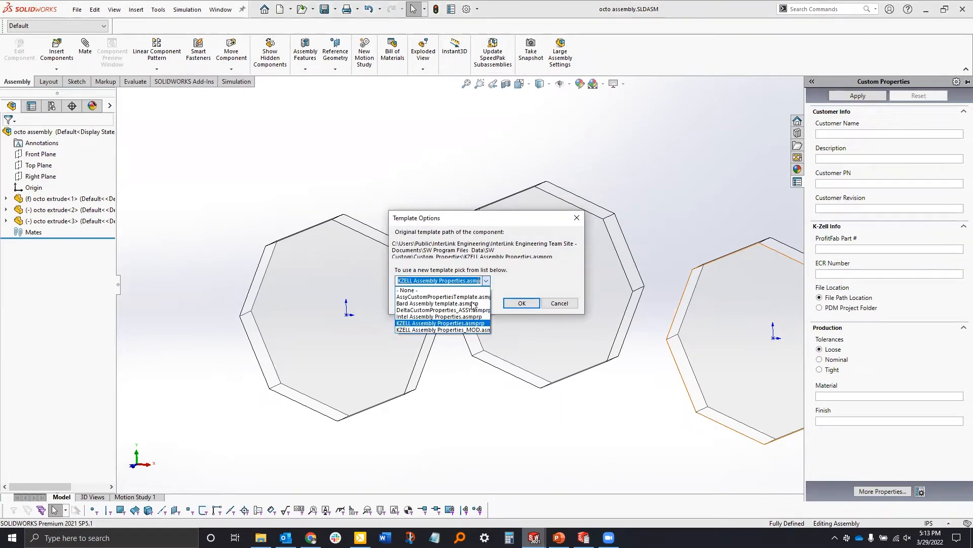
left_click(437, 297)
left_click(521, 303)
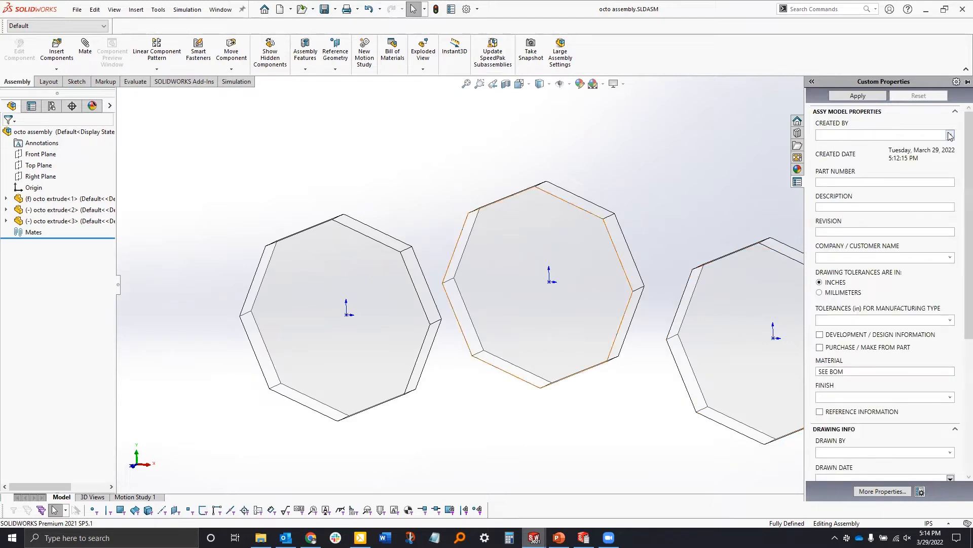
Fill in the assembly's creator name, part number 42-27, description "Multi octos" and revision B
left_click(951, 136)
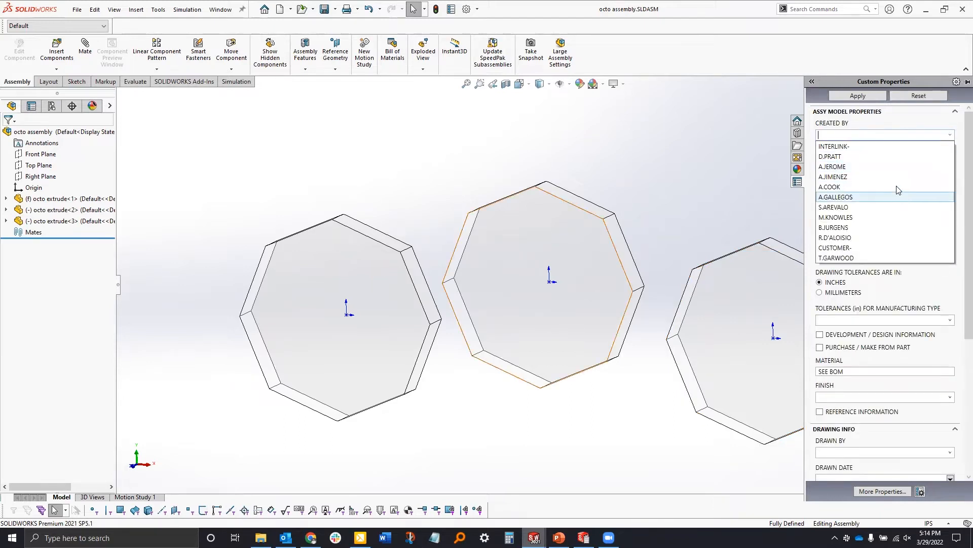
left_click(861, 177)
left_click(857, 182)
type("42-")
left_click(868, 207)
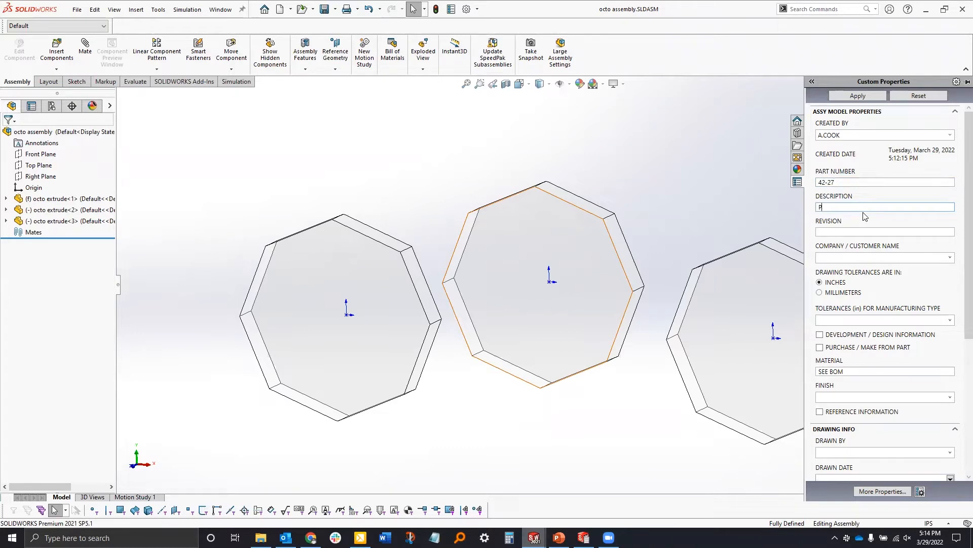
type("Multi oco")
key("Tab")
Set the company to Darco Inc. and the drawing tolerances to millimetres with the Sheet Metal manufacturing type
left_click(949, 257)
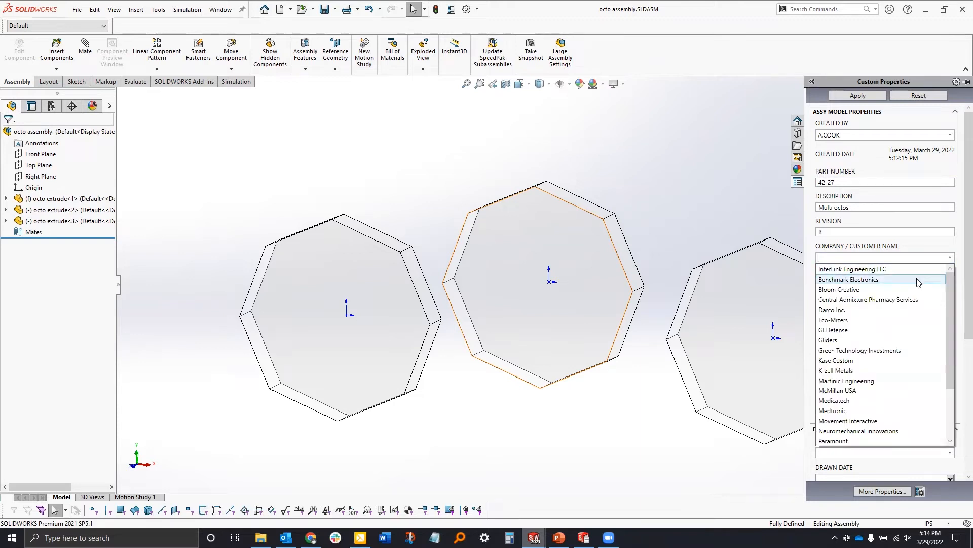
left_click(911, 310)
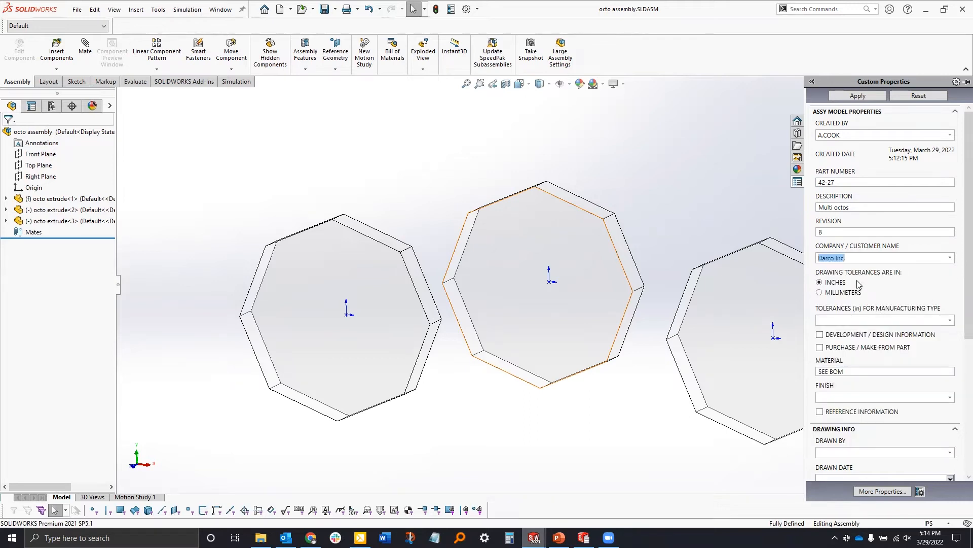
left_click(848, 294)
left_click(951, 320)
scroll(932, 405, "down", 1)
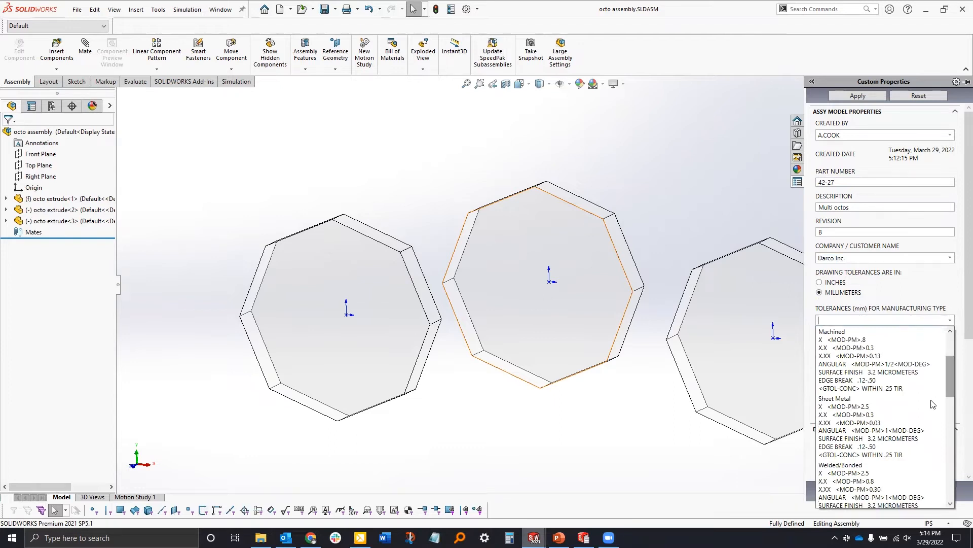
left_click(913, 413)
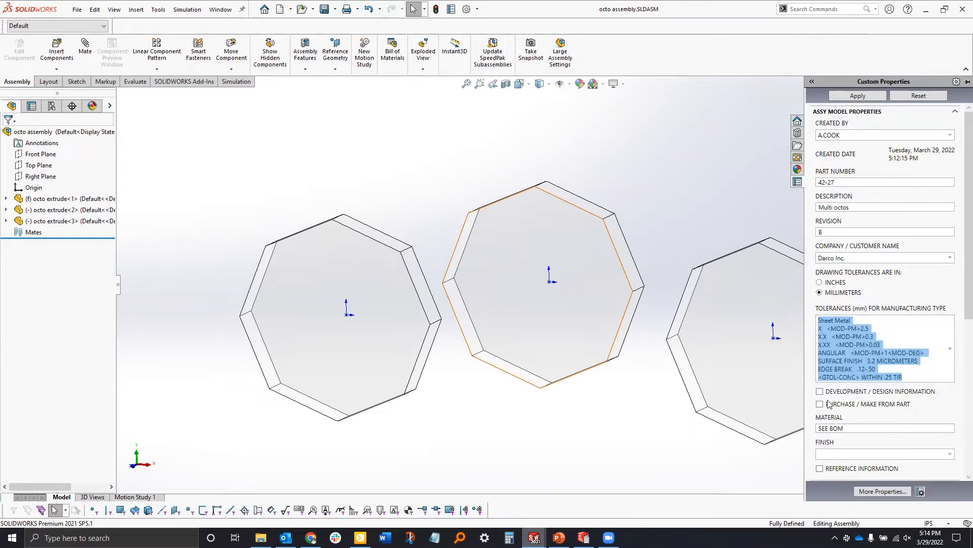
Enable the Purchase / Make From Part property and set the vendor / customer name to KZELL
left_click(908, 406)
left_click(950, 430)
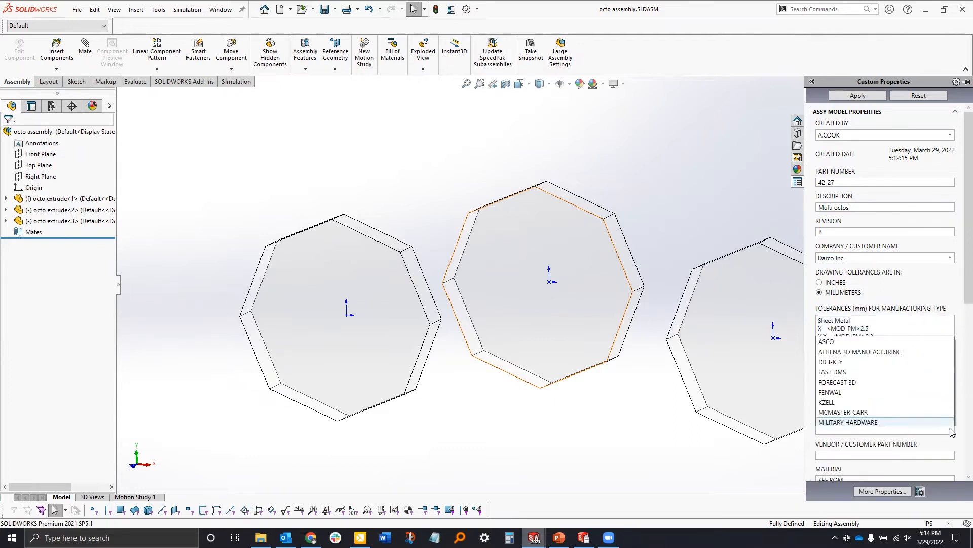
left_click(908, 317)
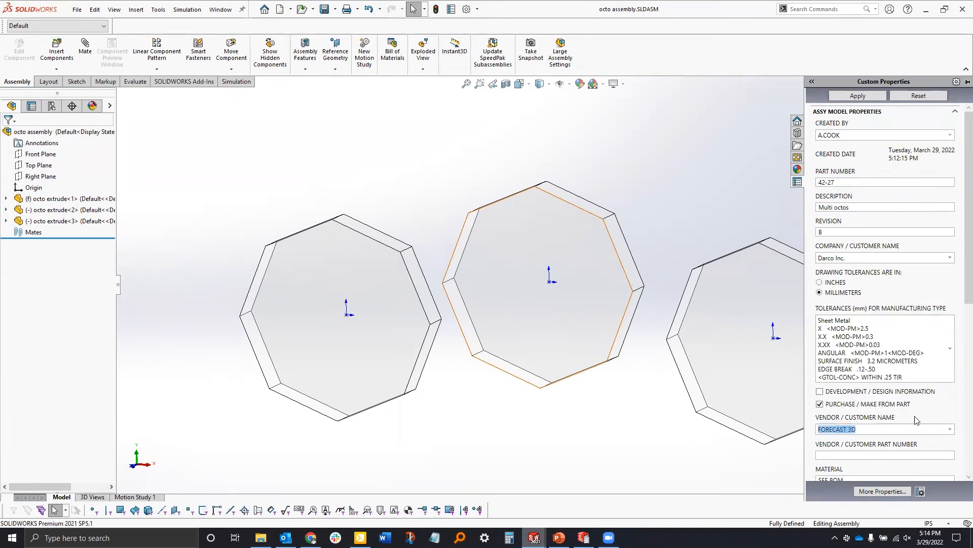
scroll(915, 404, "down", 1)
scroll(916, 403, "down", 1)
scroll(898, 419, "up", 1)
left_click(949, 429)
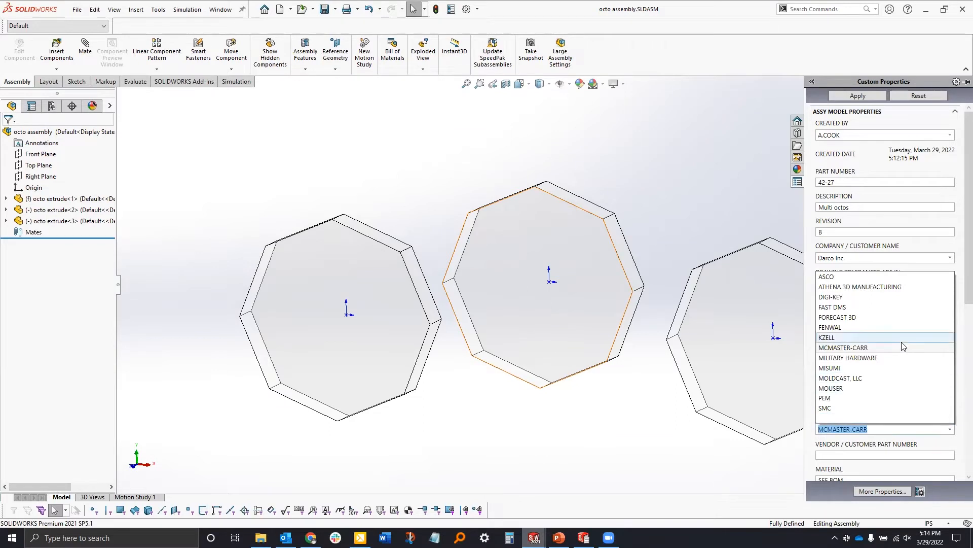
left_click(899, 338)
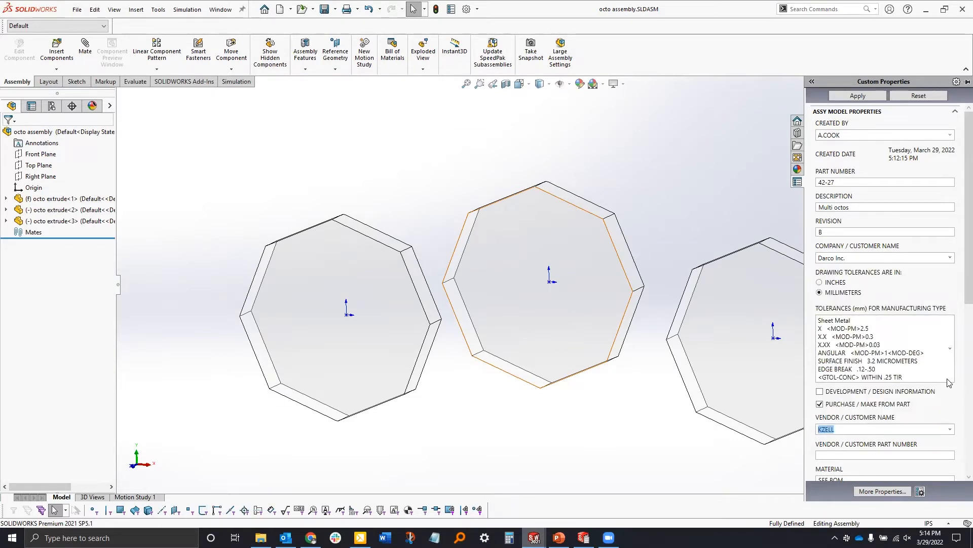
Set the vendor / customer part number to 12345685 and the finish to ANODIZED
scroll(933, 264, "down", 3)
scroll(922, 227, "down", 3)
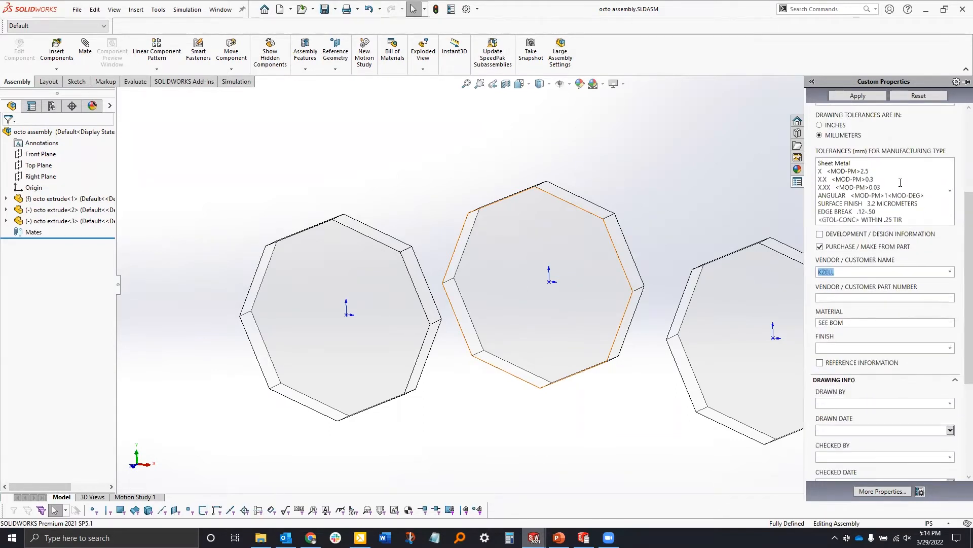
left_click(842, 299)
type("12345685")
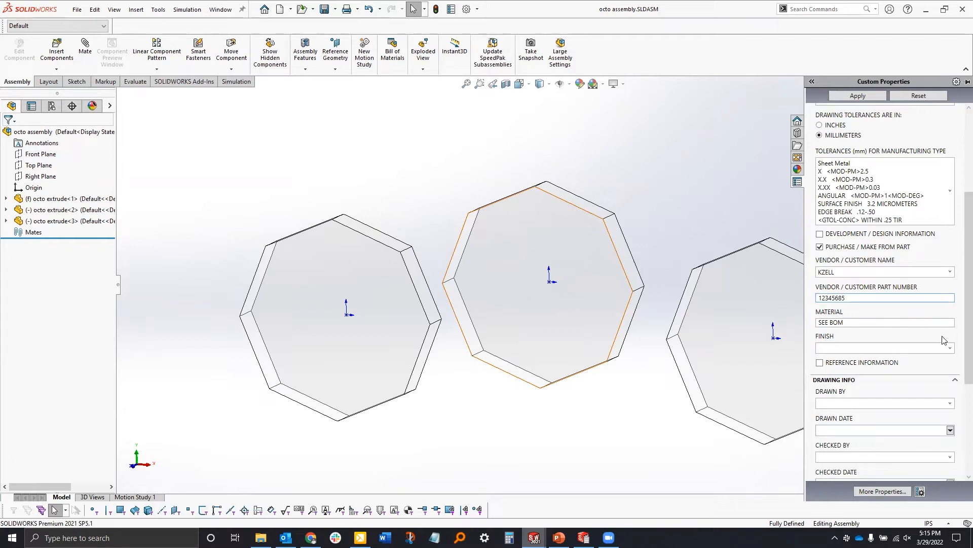
left_click(948, 348)
left_click(888, 363)
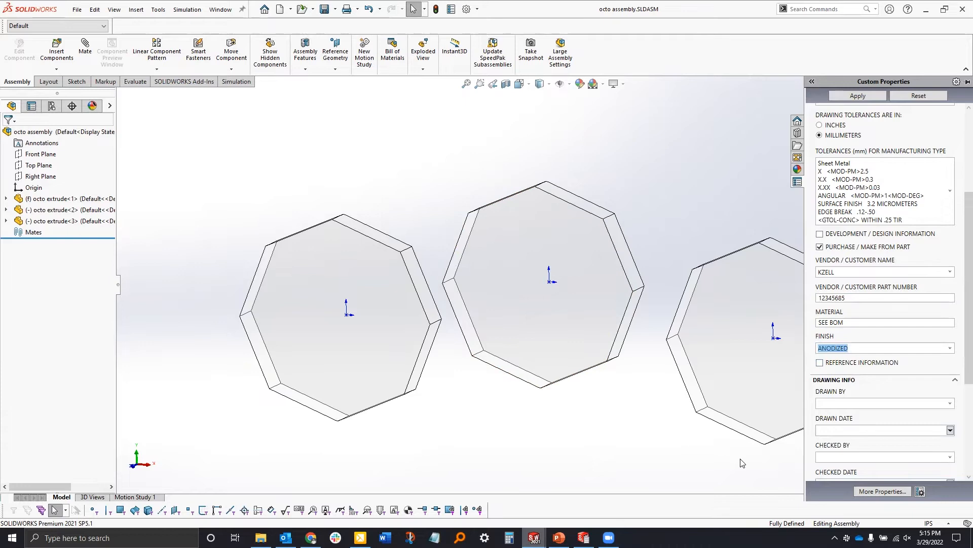
Fill in the drawing info with the drafter's name, drawn date 3/10/2022 and the checker's name
left_click(950, 404)
left_click(943, 435)
left_click(950, 431)
left_click(893, 498)
left_click(952, 457)
left_click(889, 450)
Set the checked date to 3/29/2022, choose the approver's name and set the approved date to 3/29/2022
scroll(904, 399, "down", 3)
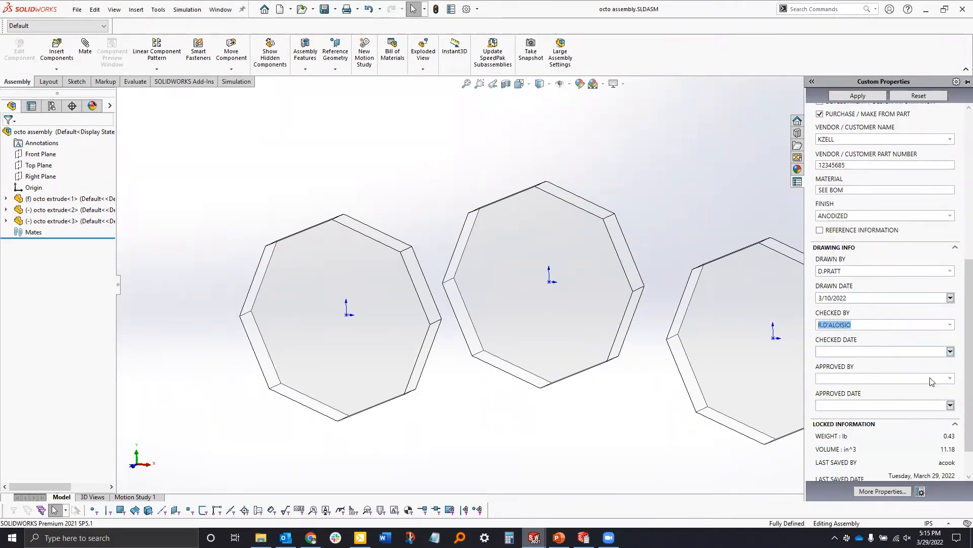
left_click(951, 352)
left_click(892, 424)
left_click(950, 378)
left_click(887, 428)
left_click(950, 405)
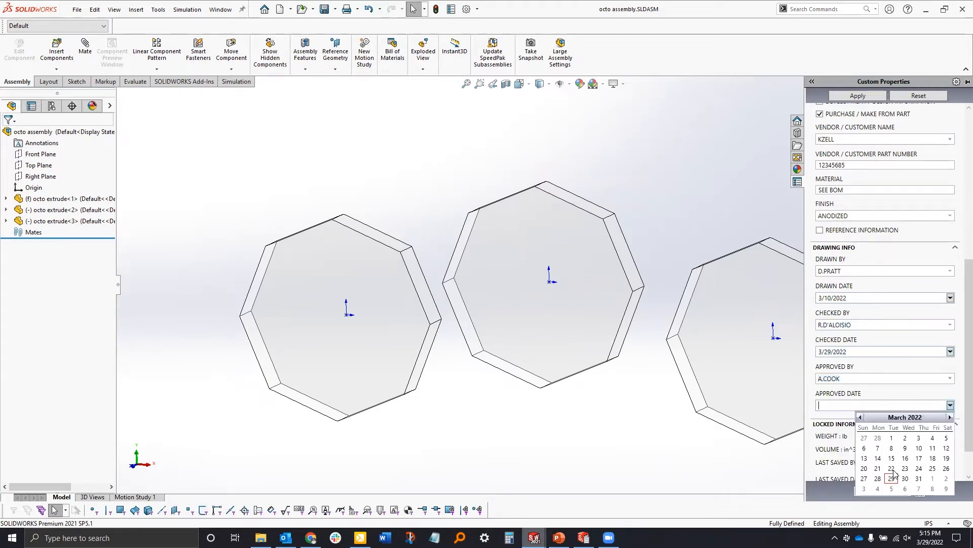
left_click(892, 479)
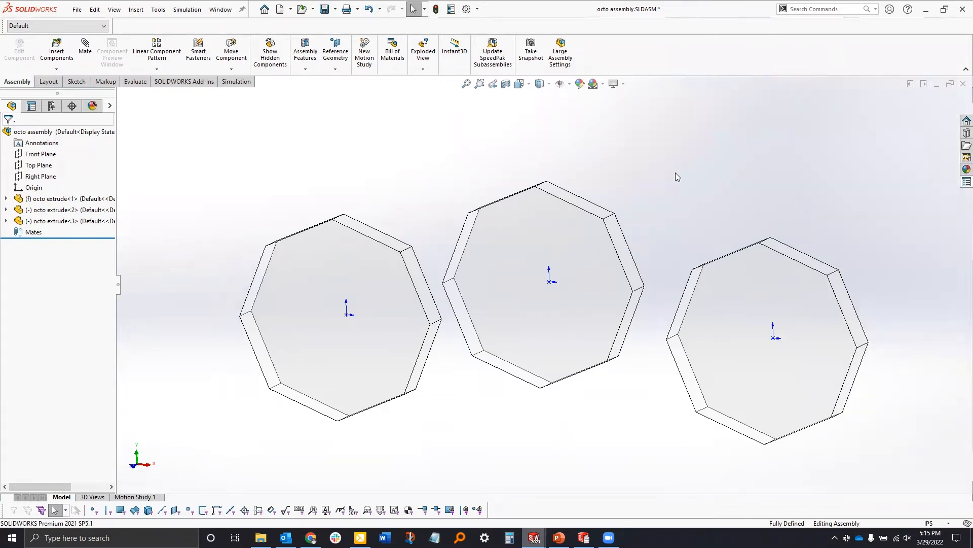
Create a drawing from the octo assembly and place its isometric view near the middle of the sheet
left_click(76, 10)
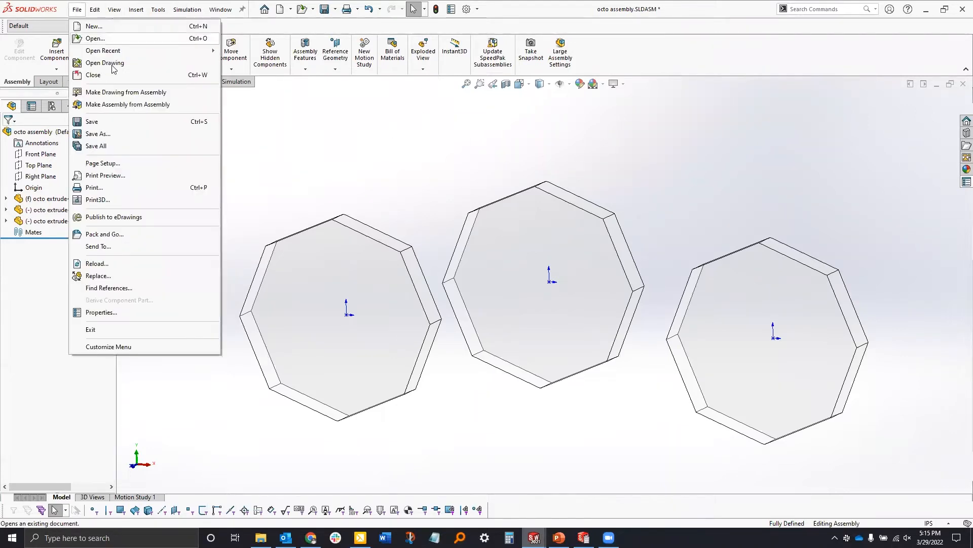
left_click(120, 92)
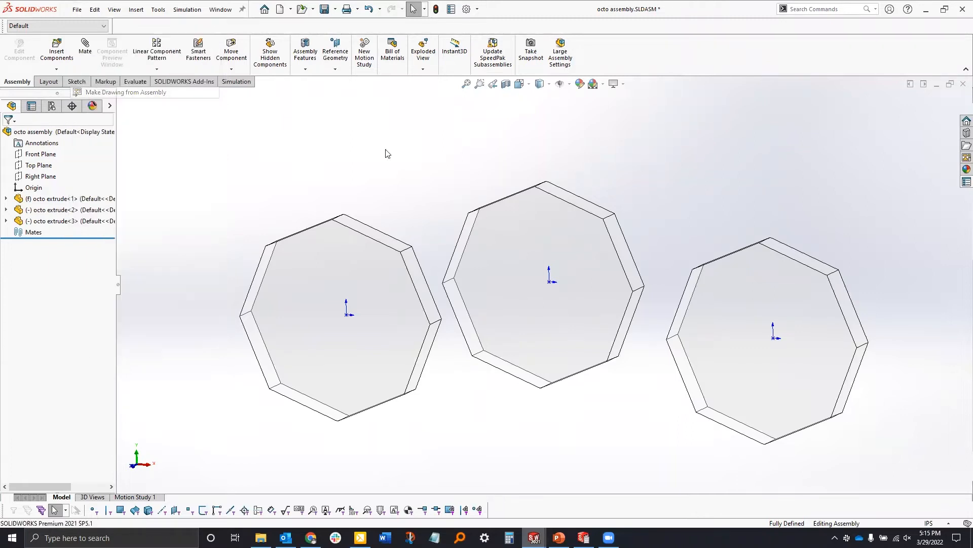
left_click(535, 300)
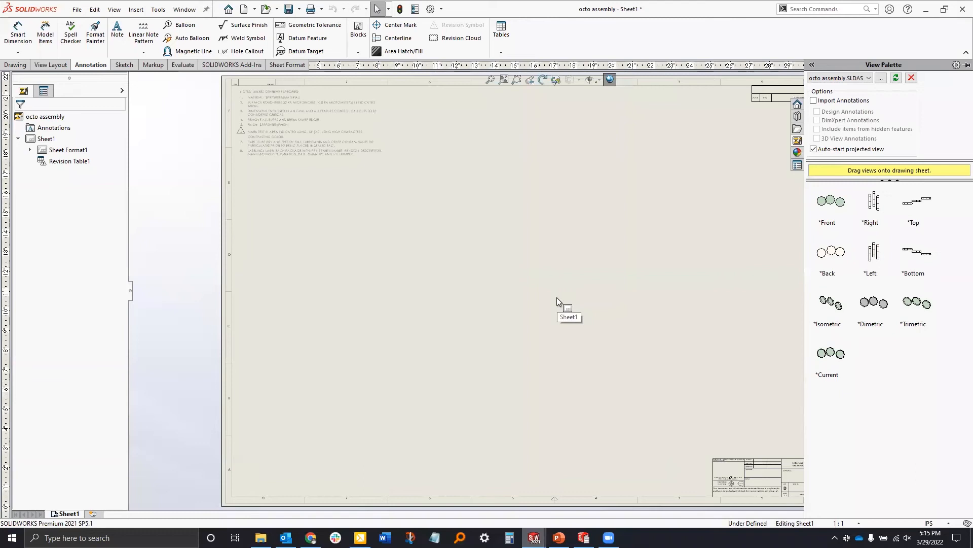
left_click_drag(831, 302, 605, 278)
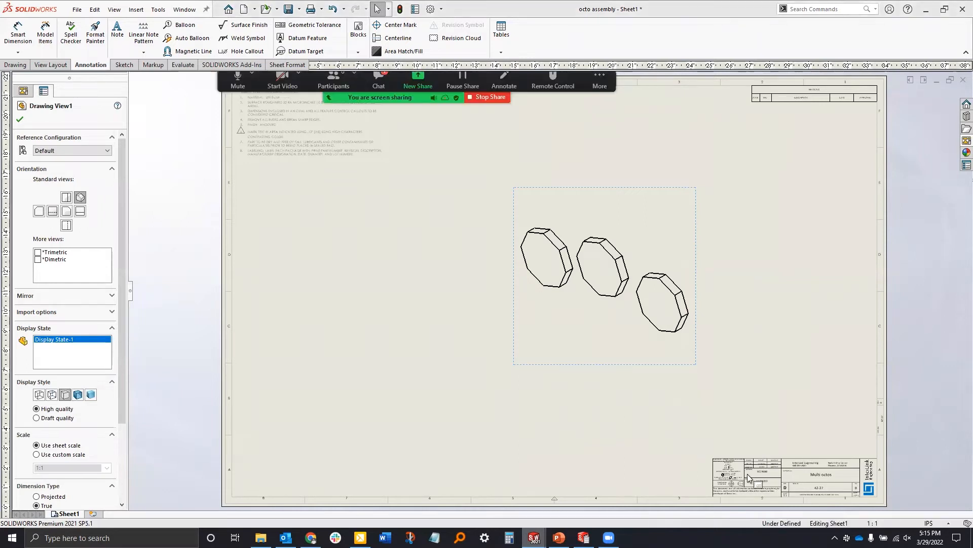
left_click(684, 399)
Examine the title block on Sheet1, including the drawn, checked, approved, material and finish fields
scroll(680, 399, "up", 2)
scroll(680, 399, "down", 3)
scroll(608, 340, "down", 5)
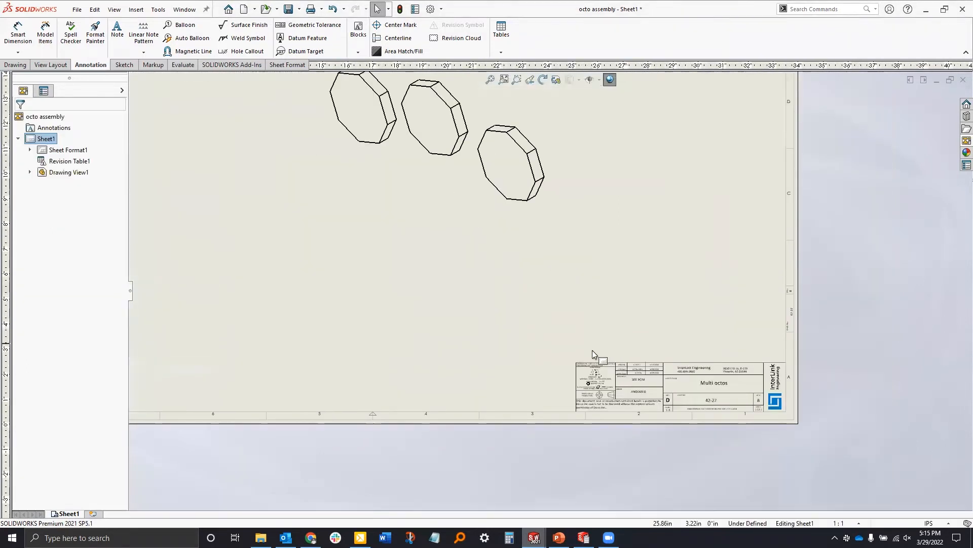
scroll(577, 317, "down", 3)
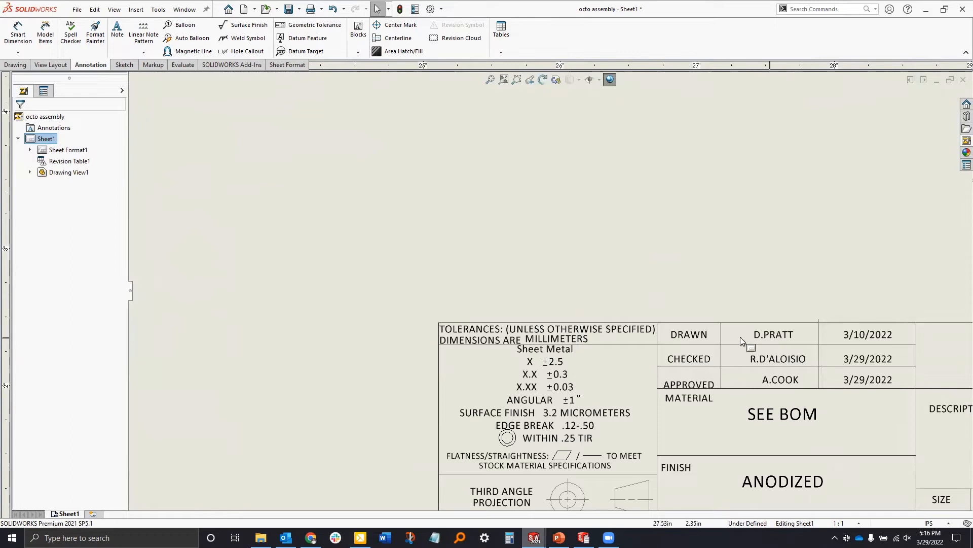
scroll(771, 414, "up", 2)
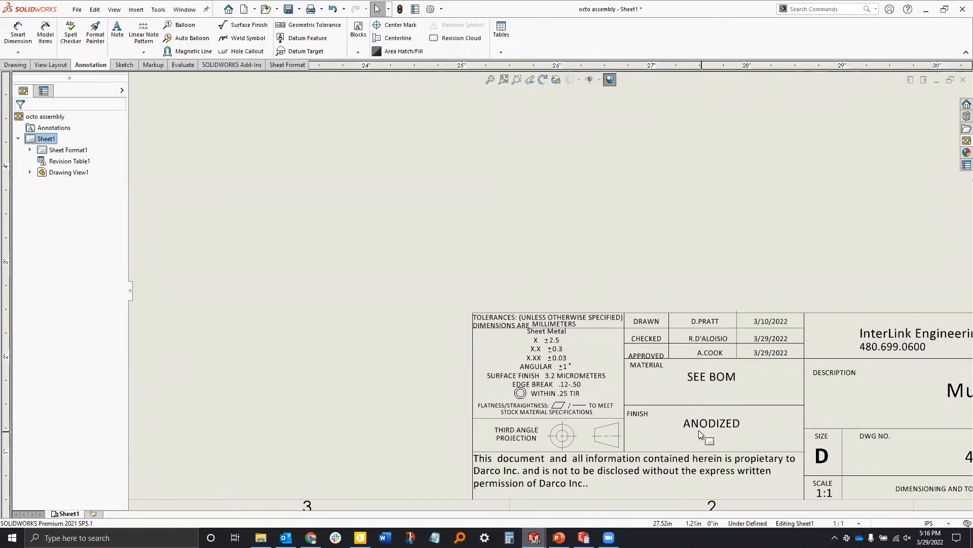
scroll(716, 436, "up", 2)
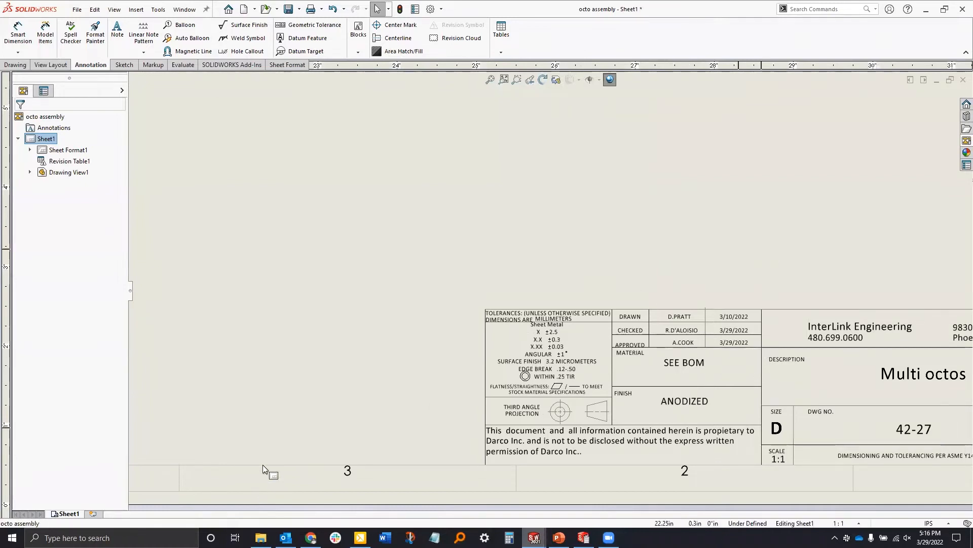
Add a second sheet to the drawing and inspect its title block
left_click(94, 513)
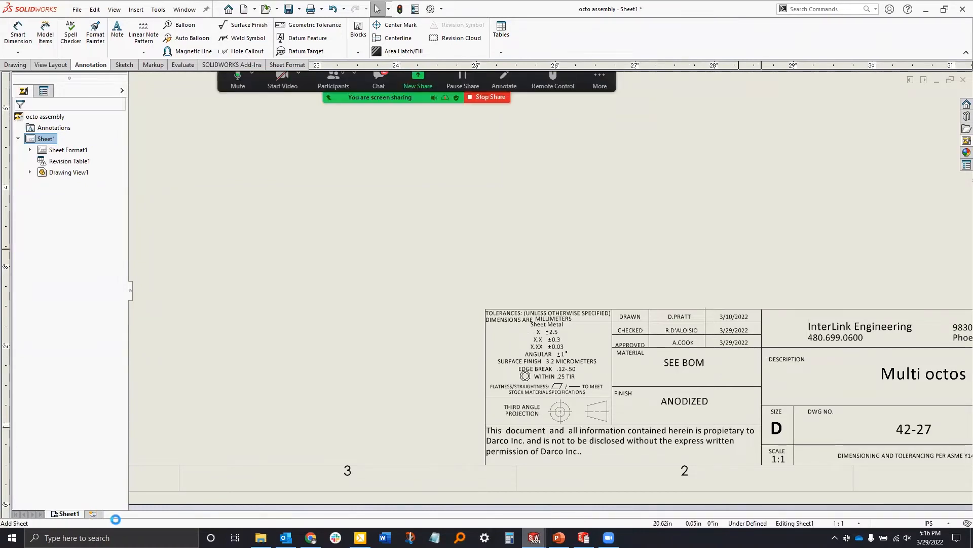
left_click(494, 307)
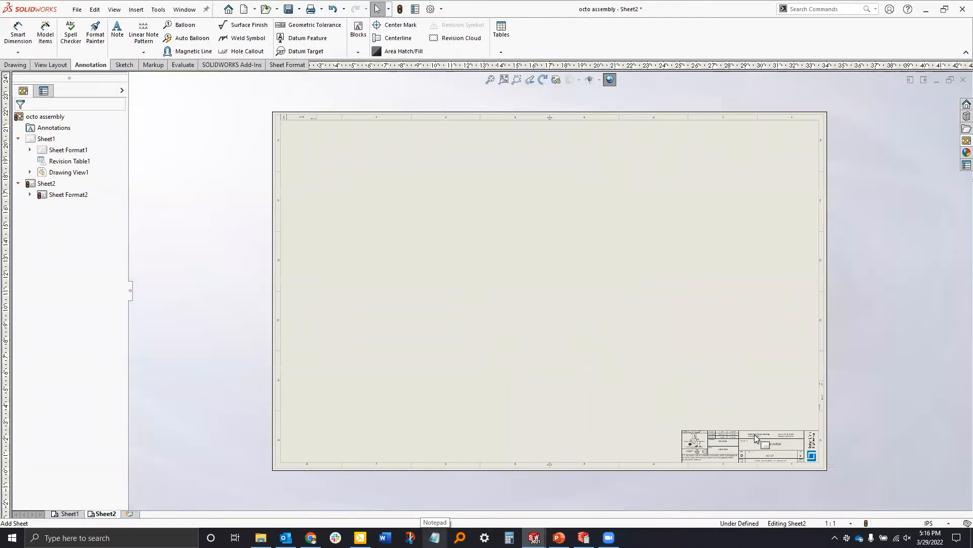
scroll(702, 403, "down", 3)
scroll(659, 373, "down", 1)
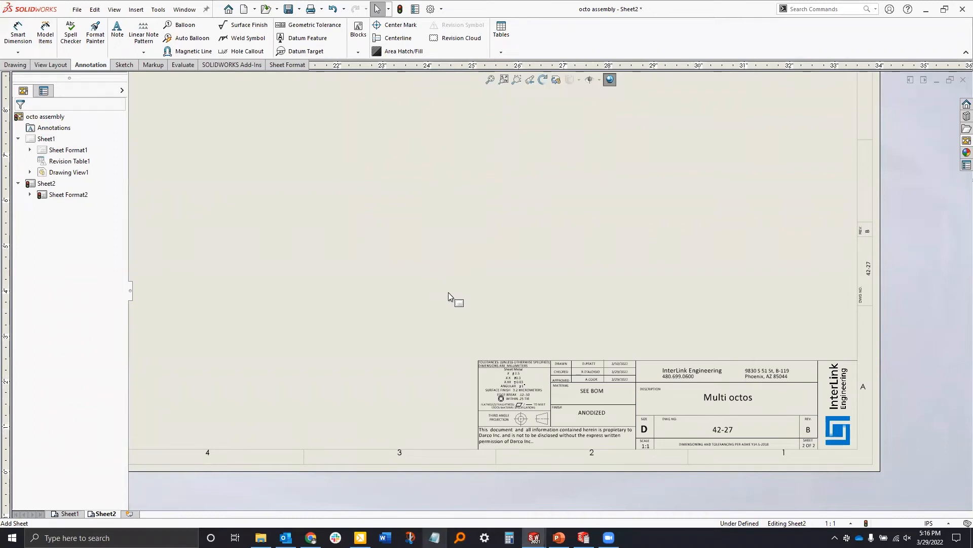
scroll(458, 284, "up", 2)
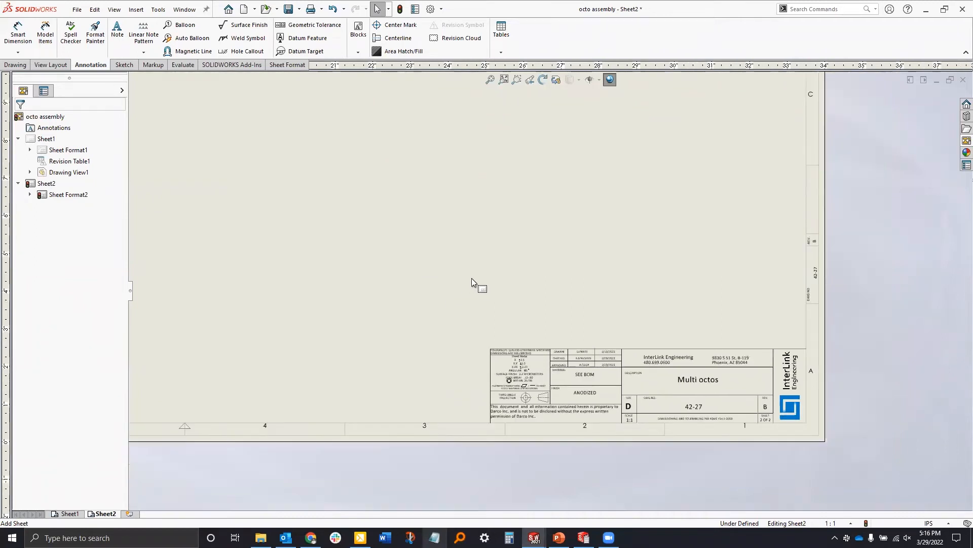
Place a front view of octo extrude.SLDPRT on Sheet2 with projected top and side views
left_click(963, 165)
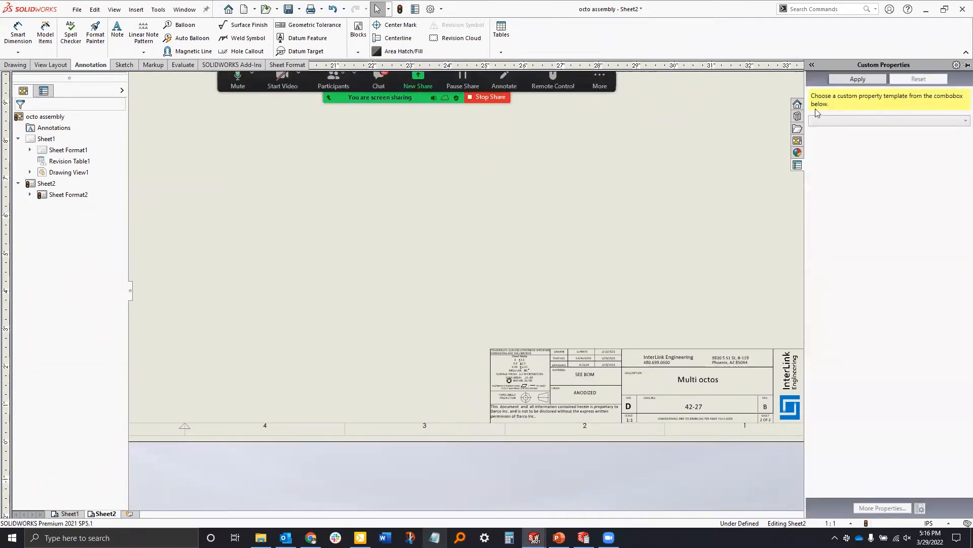
left_click(798, 141)
left_click(850, 77)
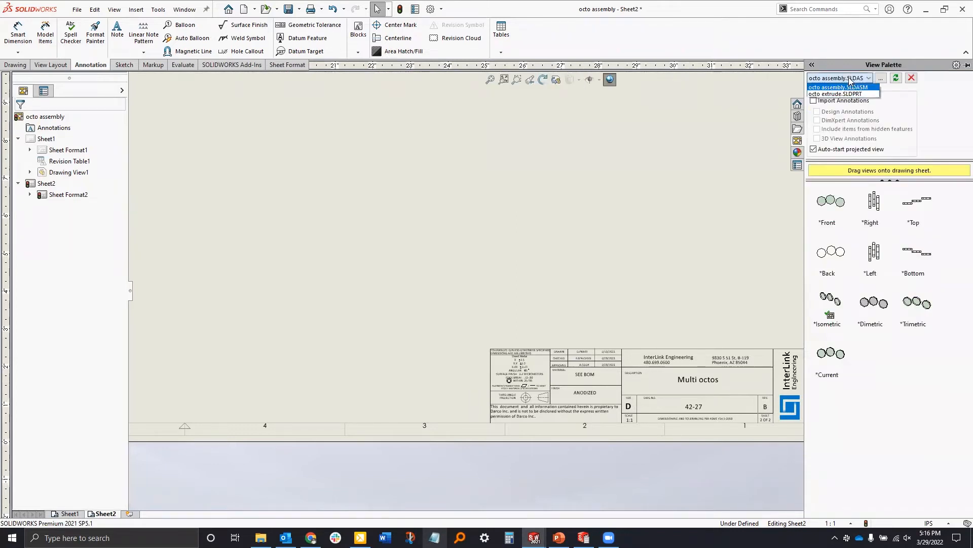
left_click(838, 95)
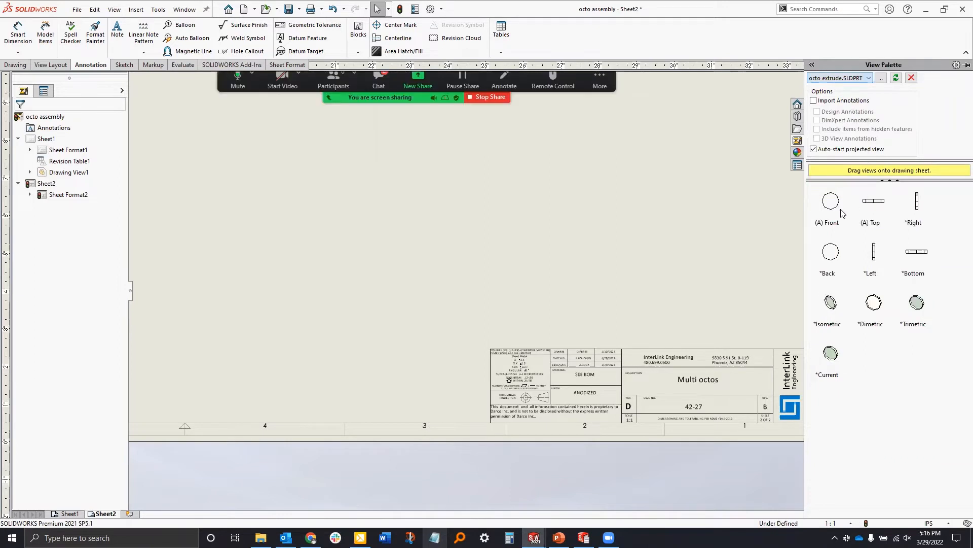
left_click_drag(676, 310, 419, 332)
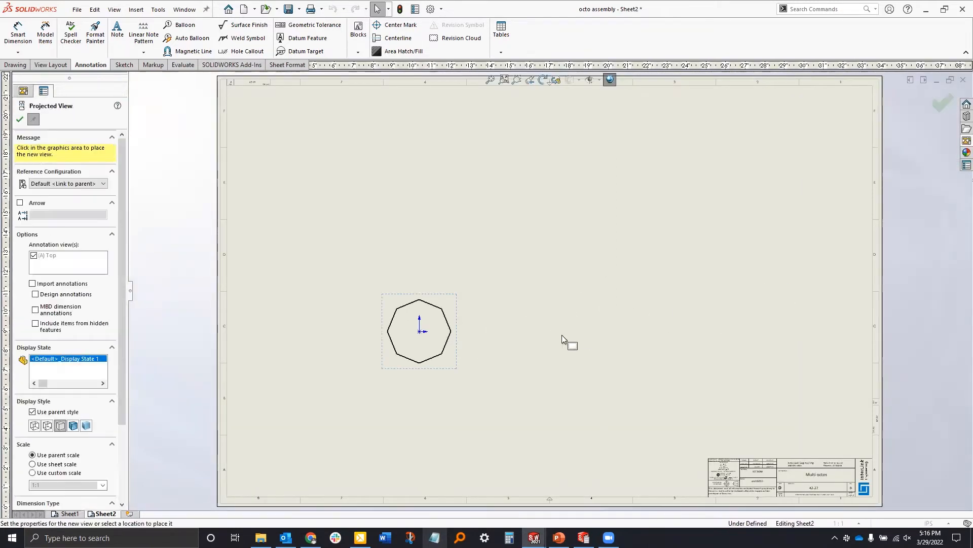
left_click(439, 226)
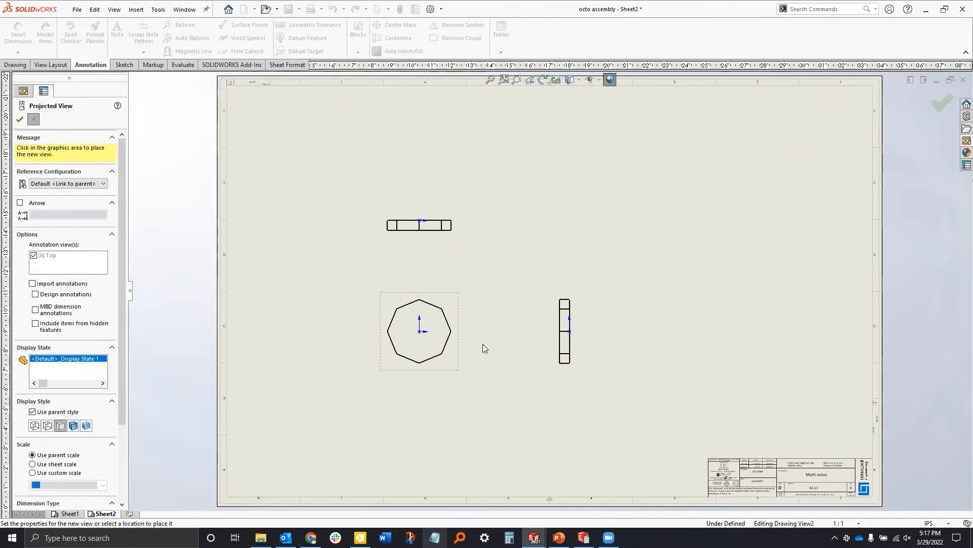
key("Escape")
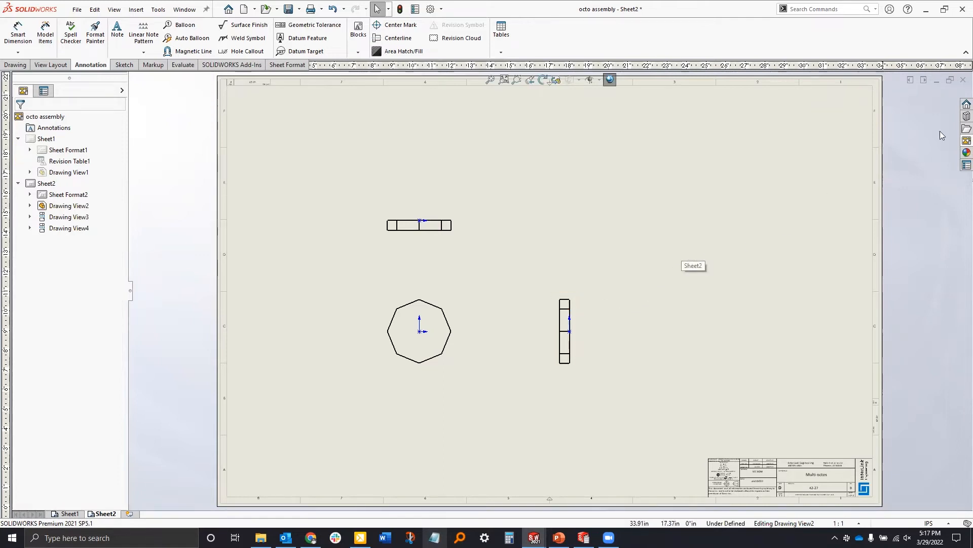
Attach the REF-PART-DESCP-MATL-FIN library note to the octagon's front view and move it to the sheet's upper-left area
left_click(966, 116)
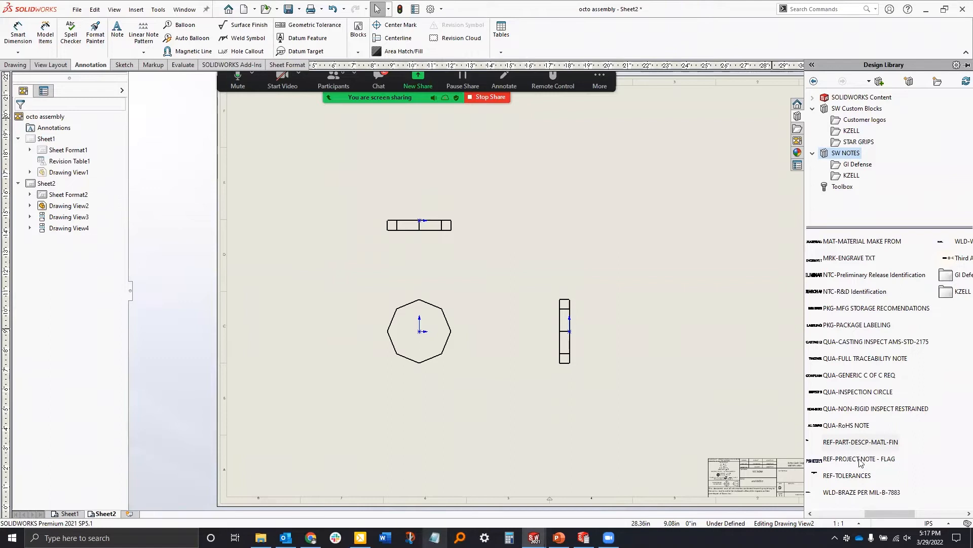
mouse_move(856, 455)
mouse_move(885, 446)
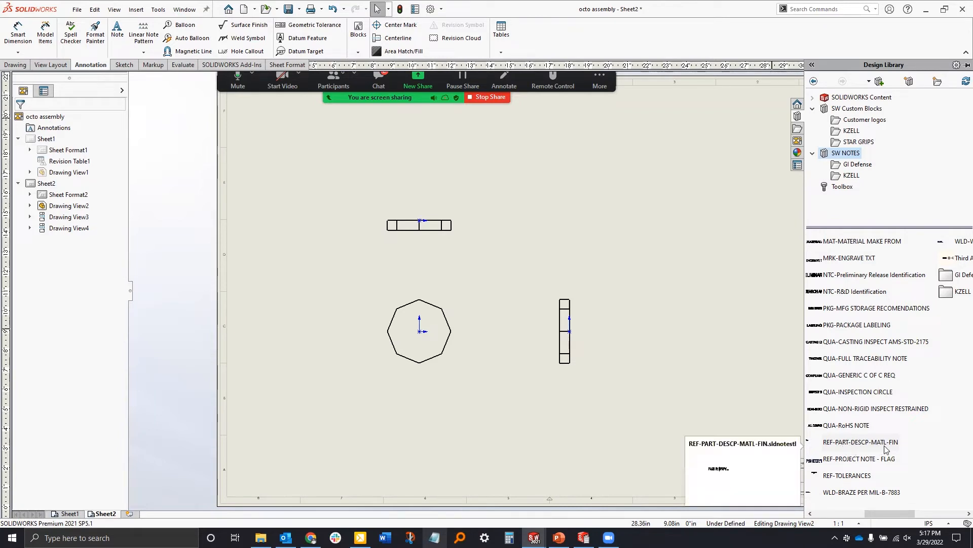
mouse_move(894, 447)
left_mouse_down()
mouse_move(680, 345)
mouse_move(532, 317)
mouse_move(425, 323)
left_mouse_up()
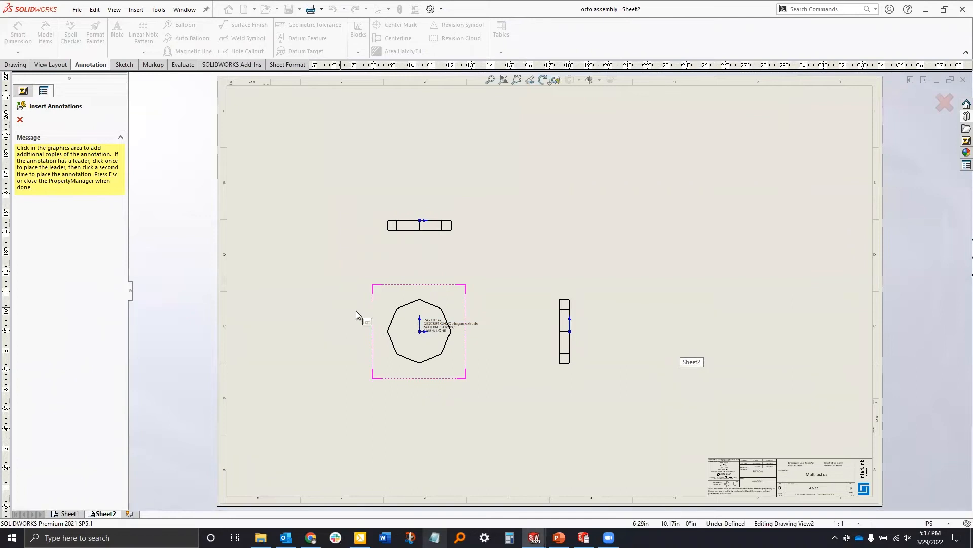
key("Escape")
left_click_drag(302, 199, 262, 128)
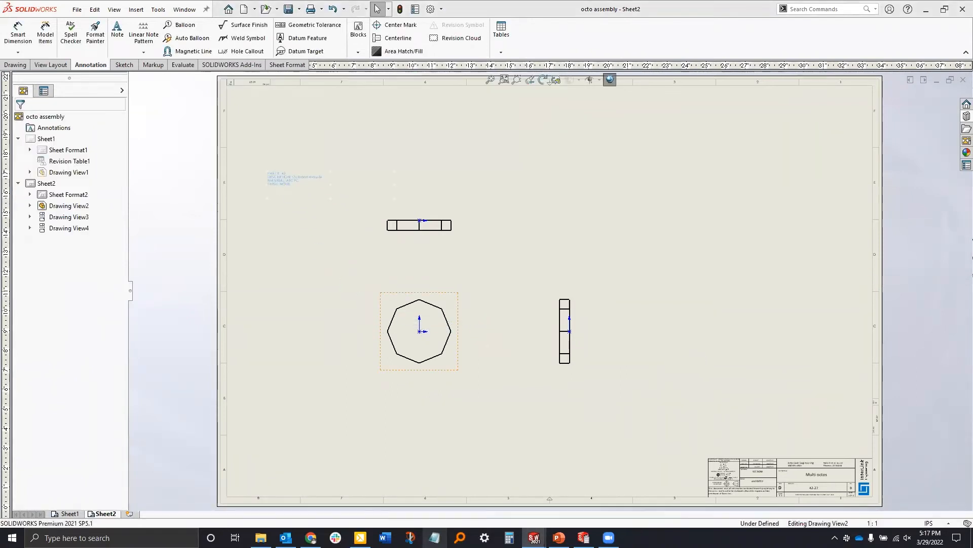
Select the inserted part note and examine its part number, description, material and finish lines
left_click(302, 179)
key("z")
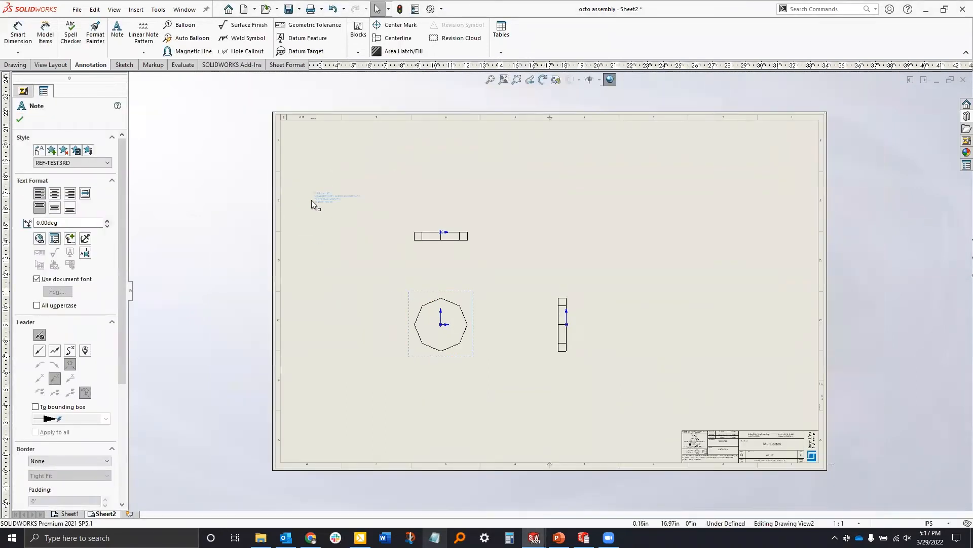
key("z")
scroll(465, 258, "down", 5)
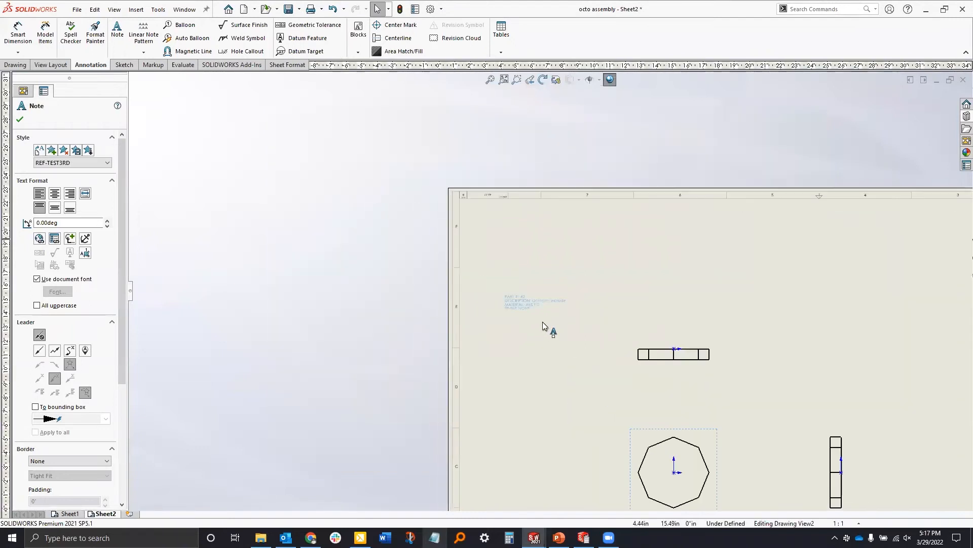
double_click(530, 291)
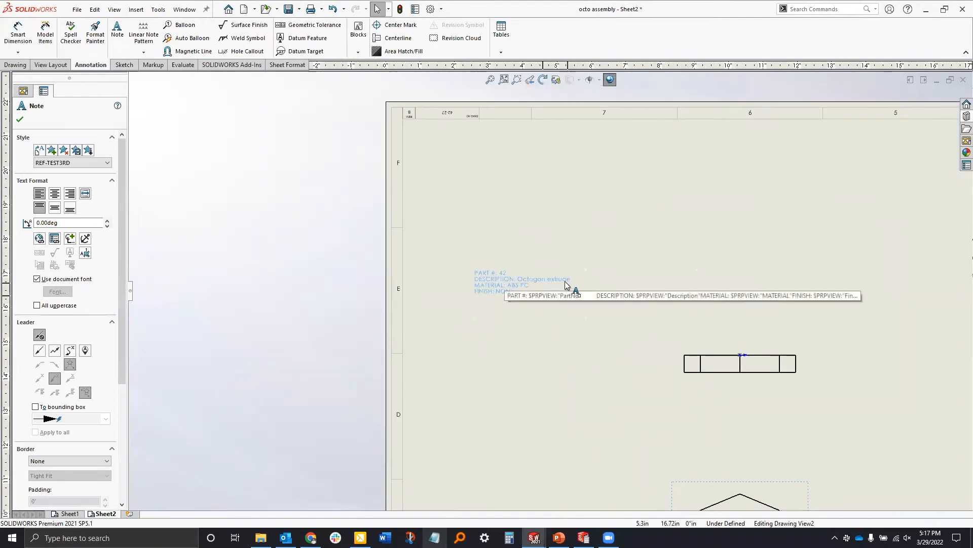
left_click(510, 293)
double_click(509, 293)
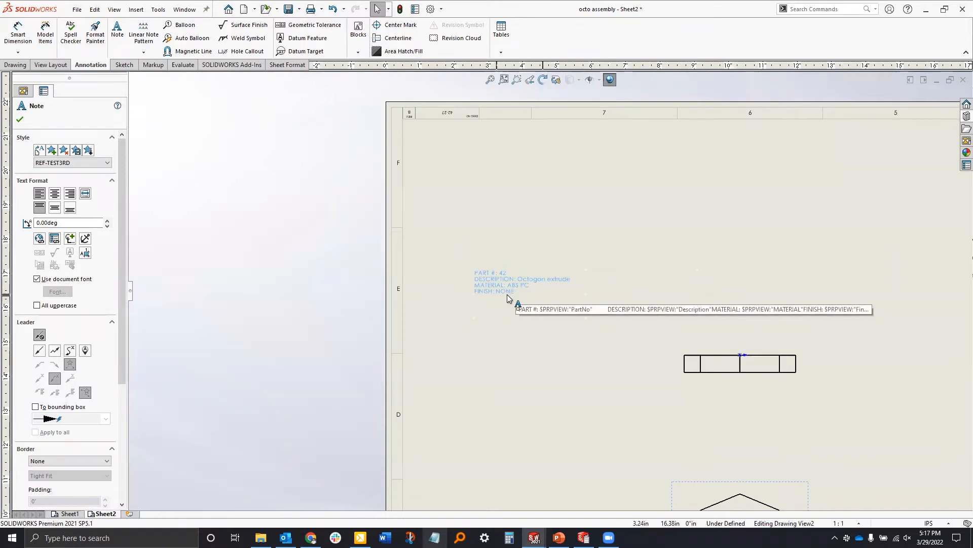
Compare the part views on Sheet2 with the description, drawing number, material and finish in its title block
scroll(542, 345, "up", 4)
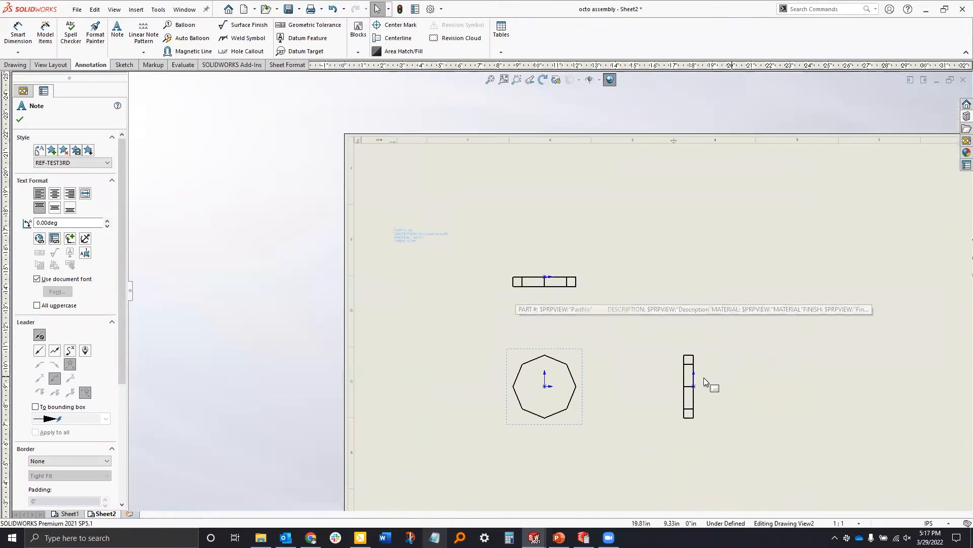
scroll(695, 375, "down", 1)
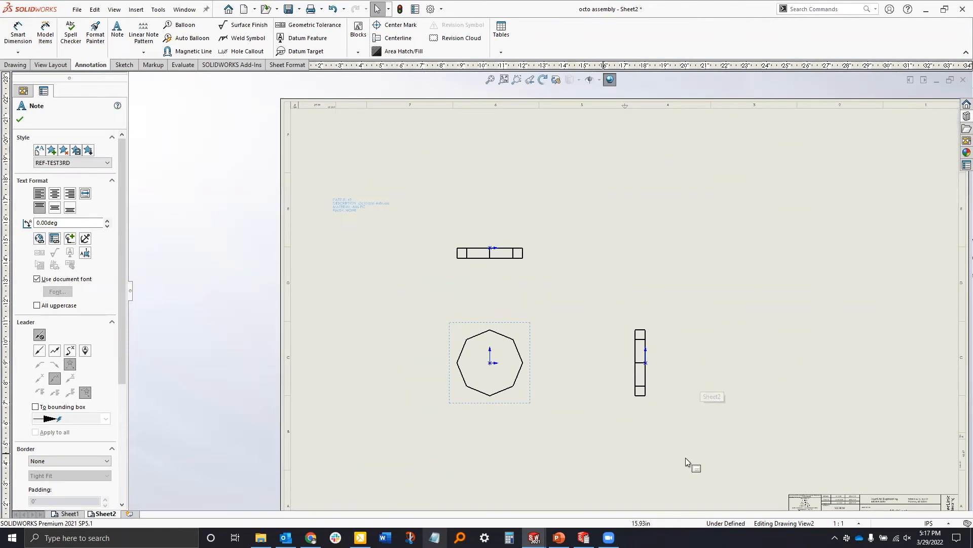
scroll(717, 422, "up", 2)
scroll(717, 422, "up", 2)
scroll(593, 325, "down", 5)
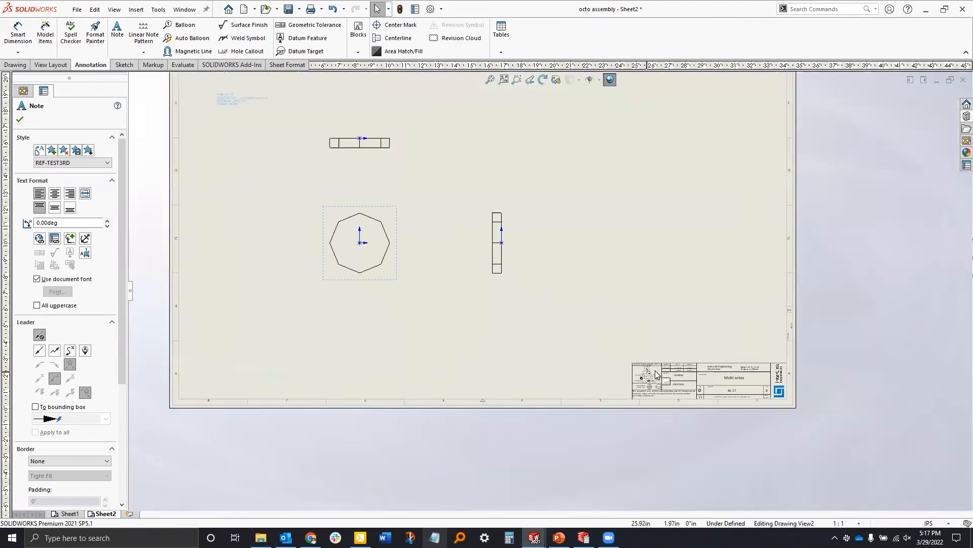
scroll(658, 368, "down", 2)
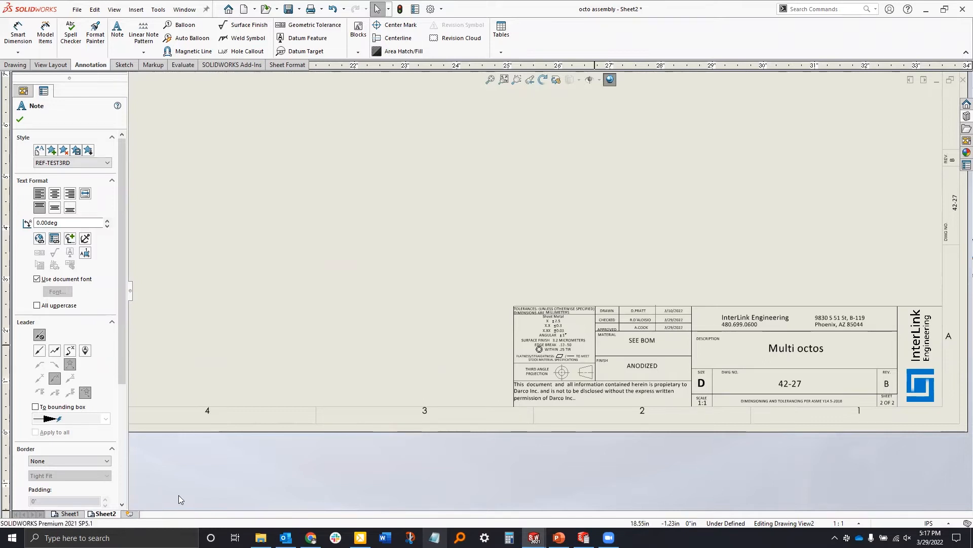
scroll(462, 276, "up", 5)
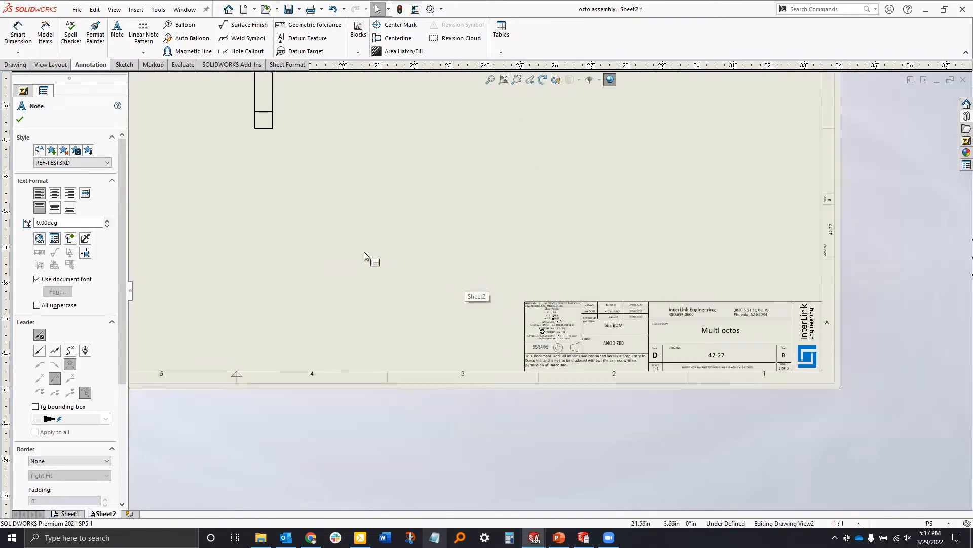
scroll(338, 192, "up", 3)
scroll(224, 92, "down", 1)
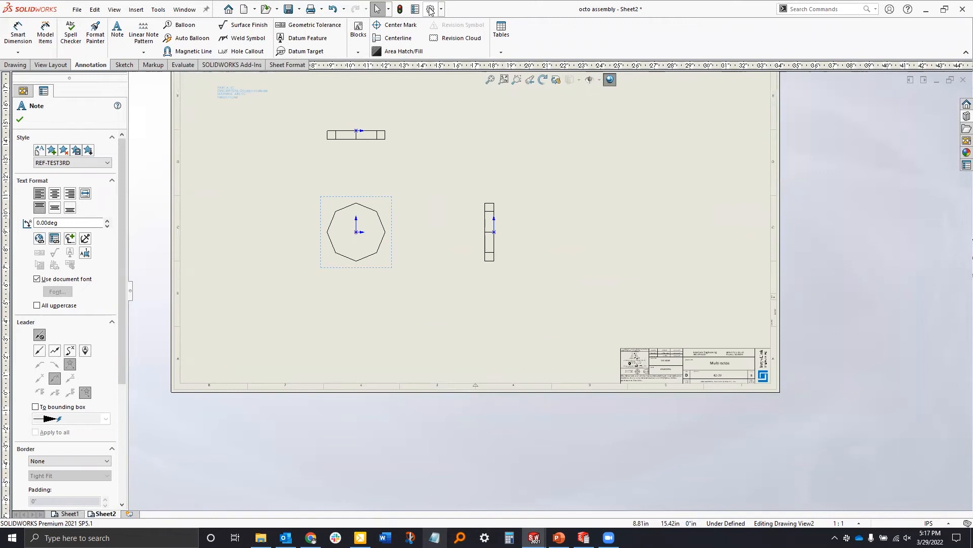
Review the multi-sheet custom properties source in the Drawing Sheets document properties
left_click(430, 9)
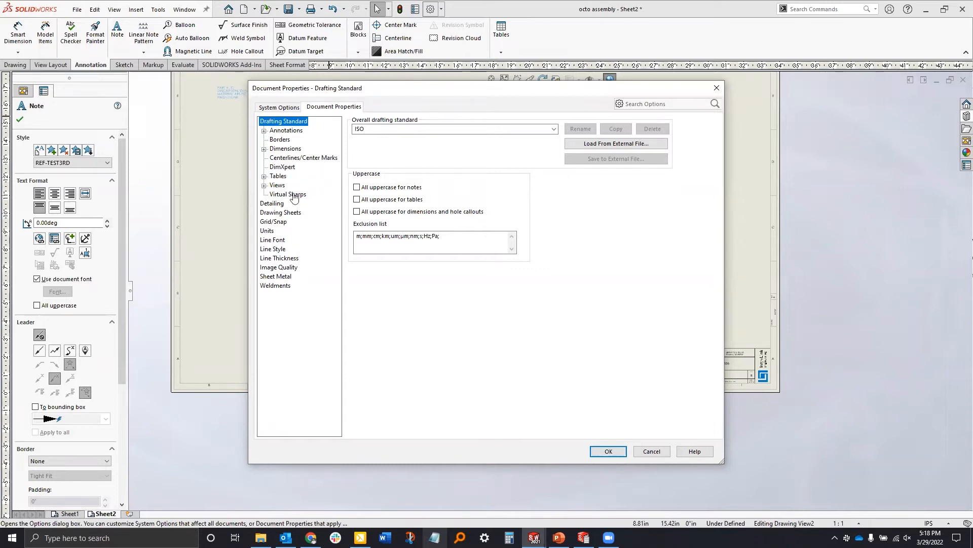
left_click(272, 214)
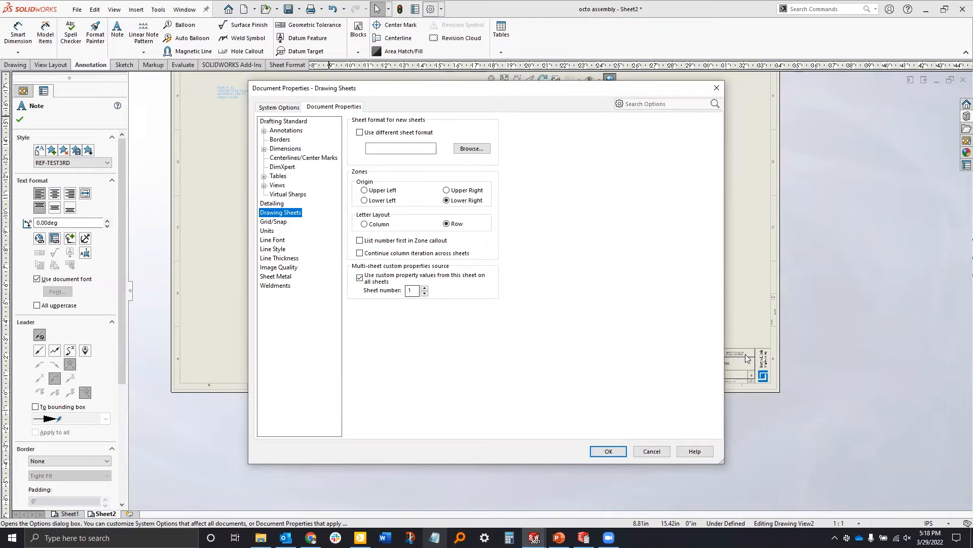
left_click(609, 452)
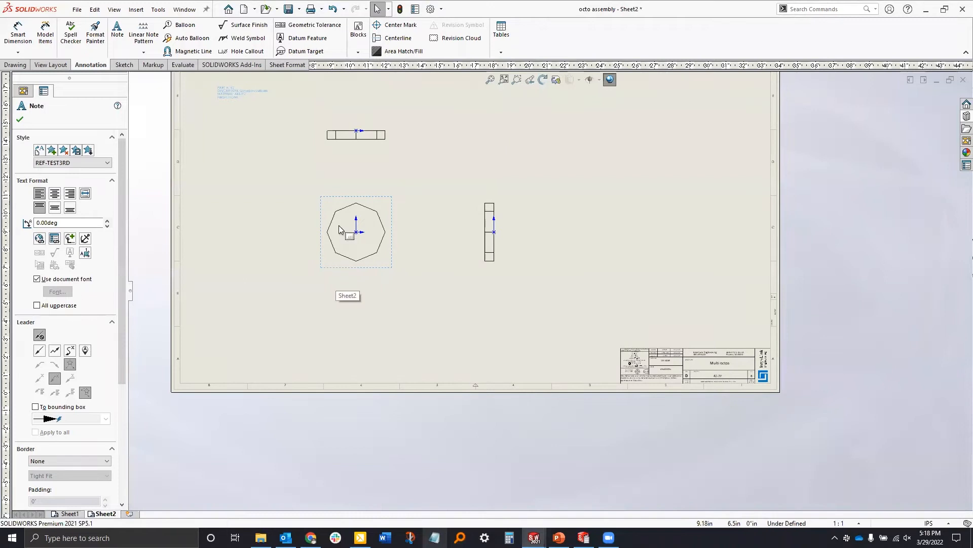
Switch to the PowerPoint presentation and run the slide show from the Agenda slide through the Property Tab Builder slides
scroll(337, 226, "up", 2)
scroll(373, 184, "down", 1)
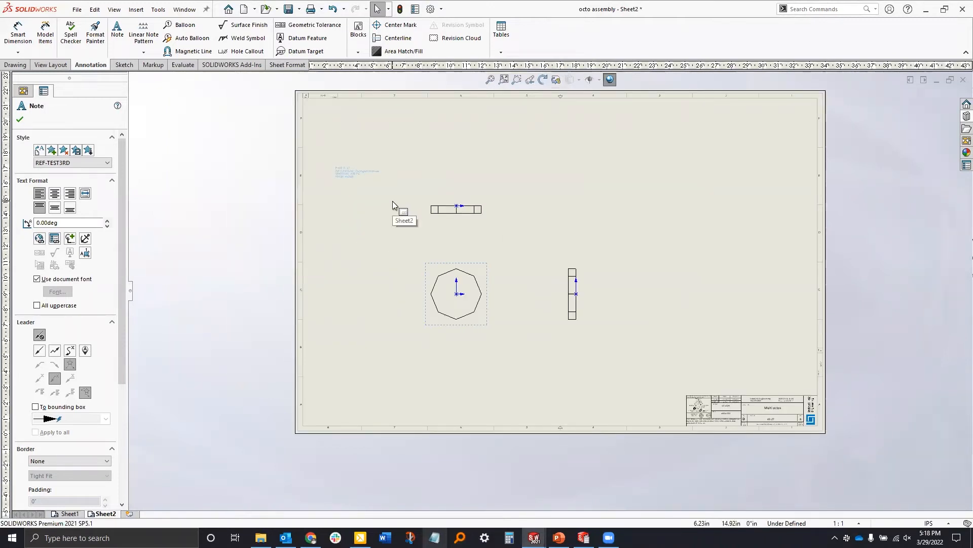
left_click(559, 537)
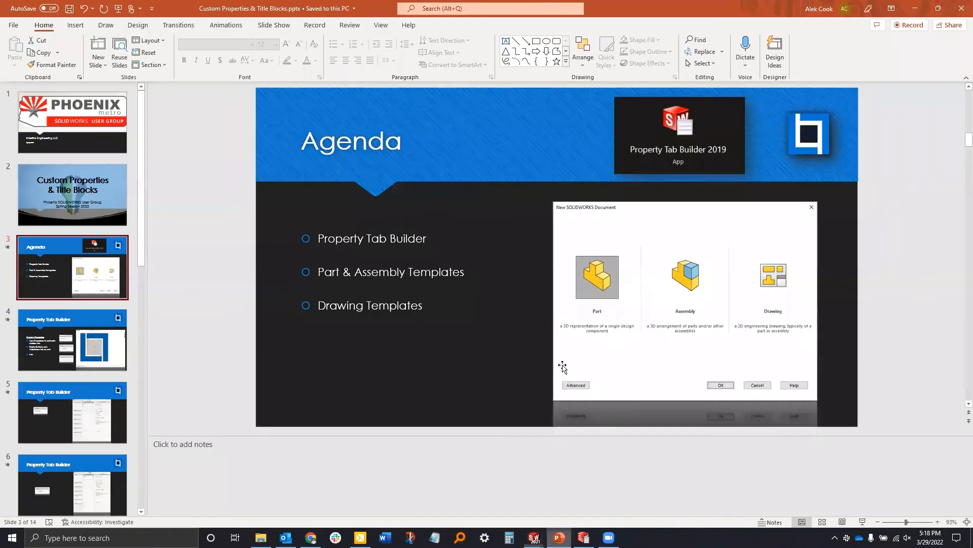
key("shift+F5")
left_click(490, 410)
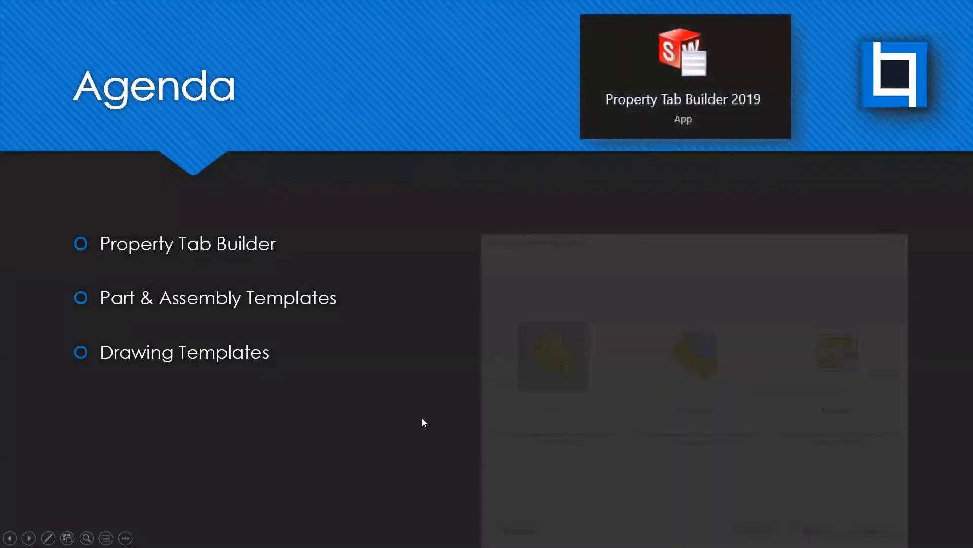
left_click(422, 417)
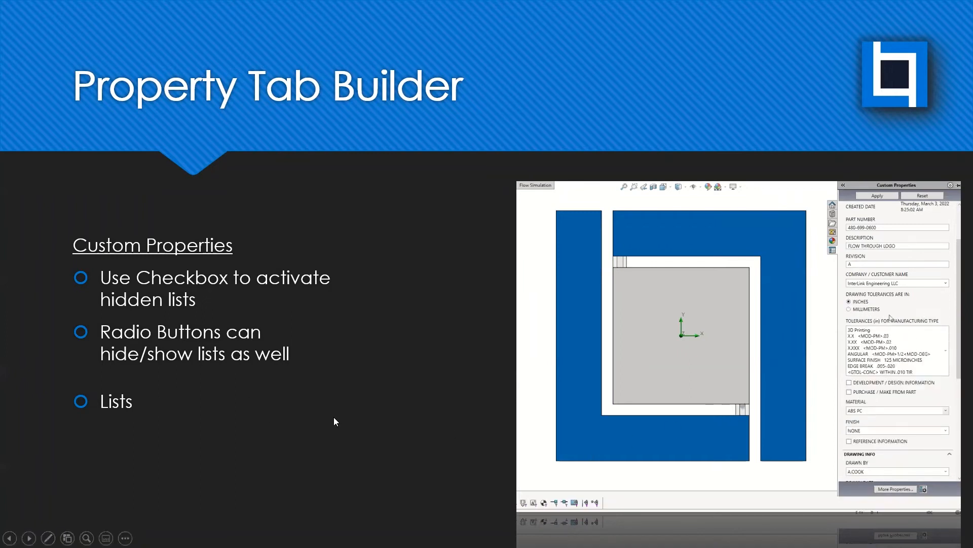
left_click(353, 423)
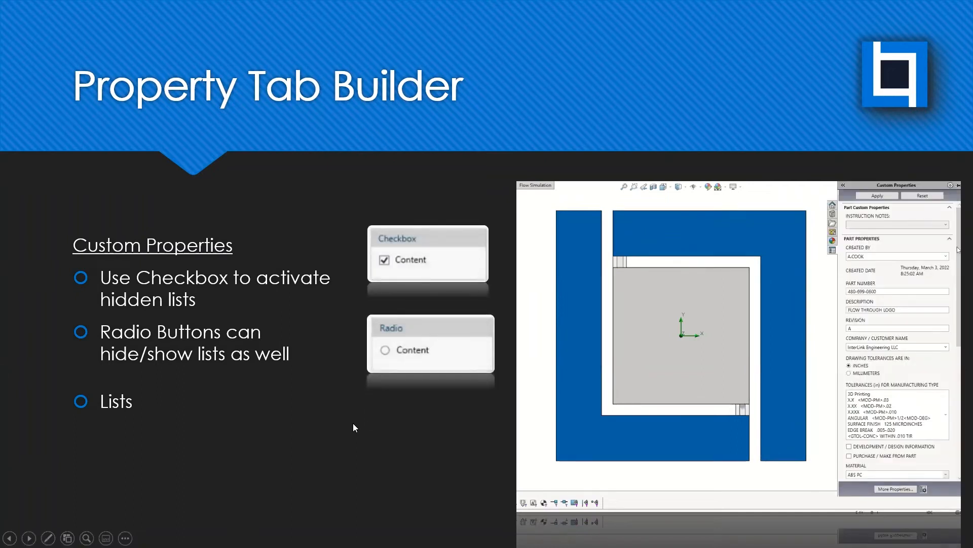
left_click(352, 422)
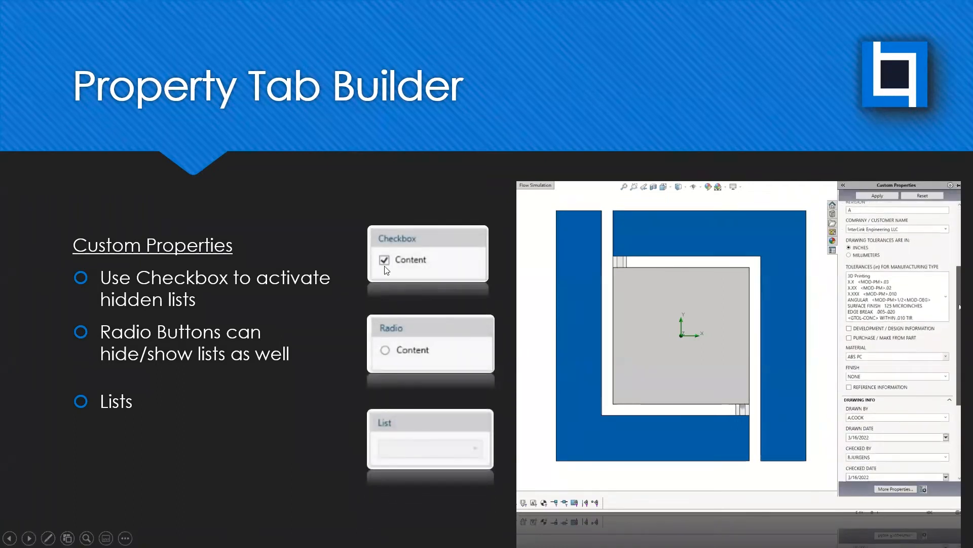
left_click(338, 452)
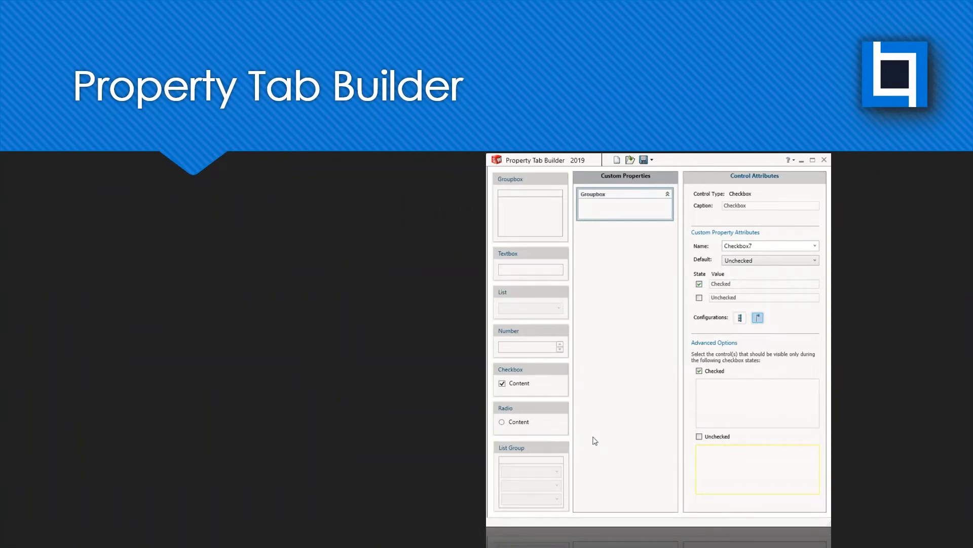
key("Escape")
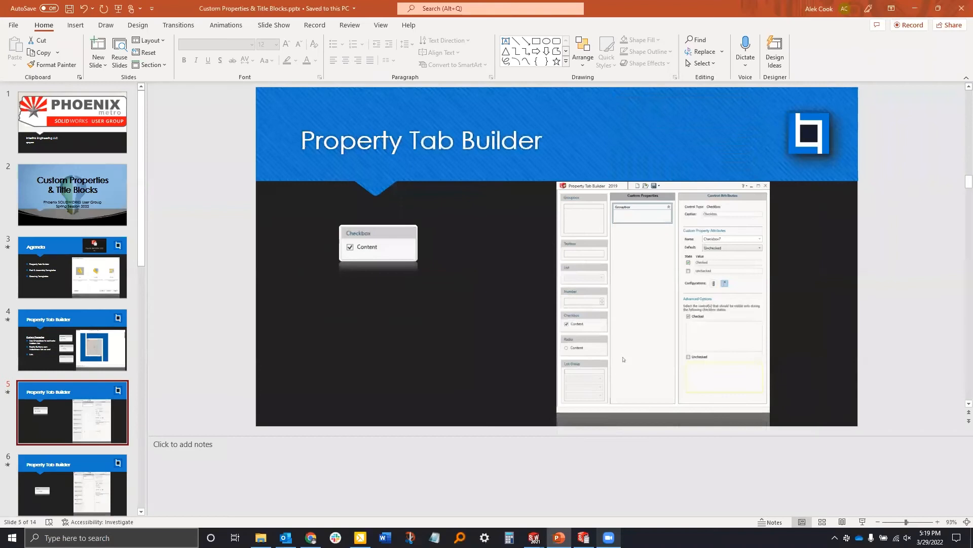
Launch Property Tab Builder 2019 and place its window over the middle of the presentation
key("super")
type("proper")
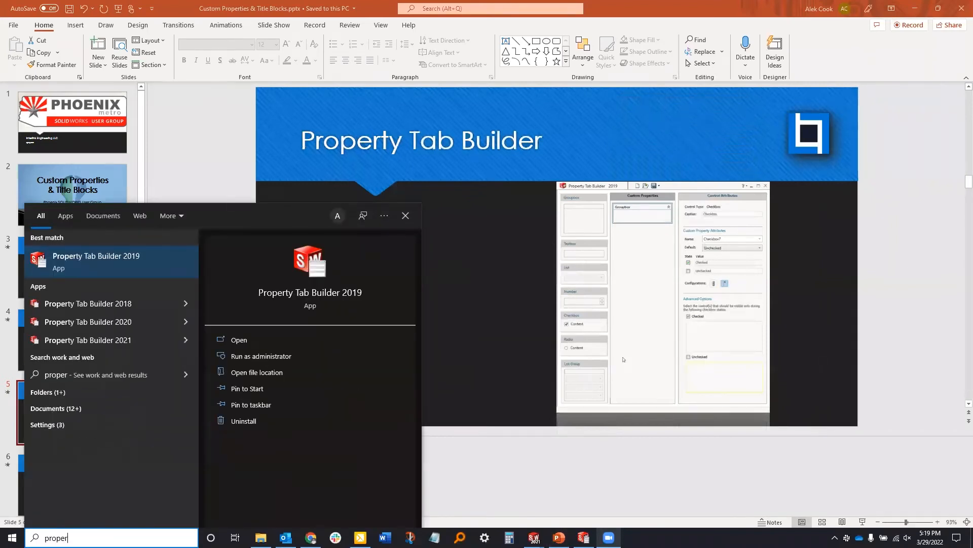
key("Escape")
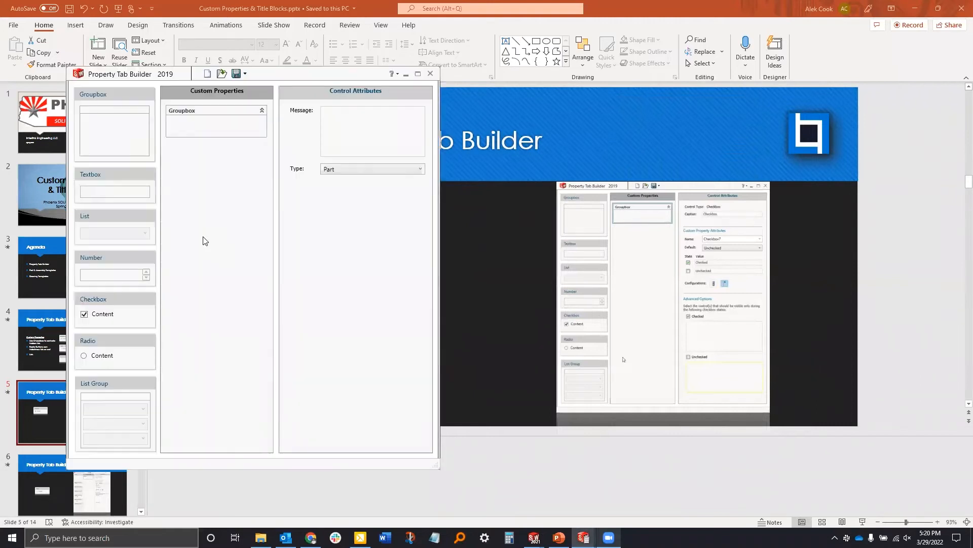
left_click_drag(292, 76, 523, 101)
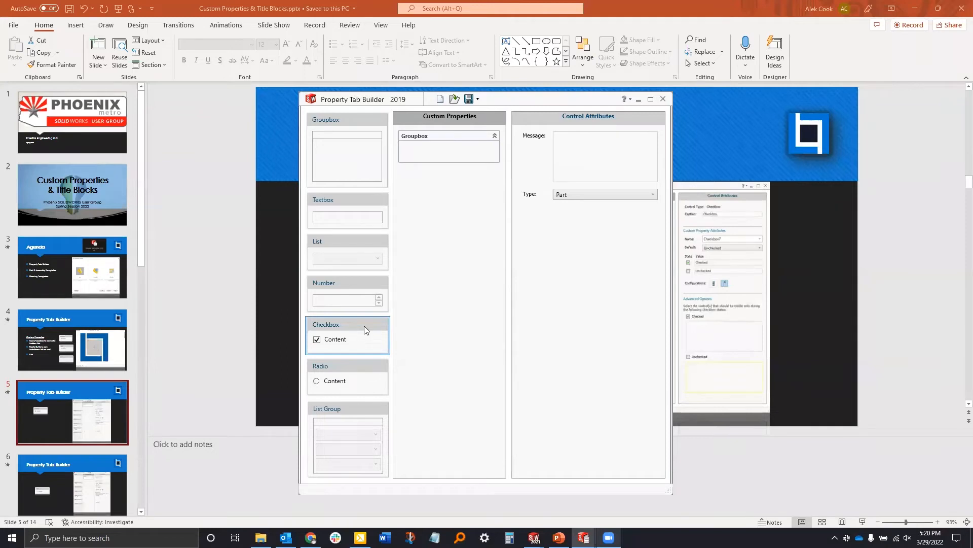
Add a checkbox and two lists below it to the groupbox of the part properties form
left_click_drag(347, 349, 450, 150)
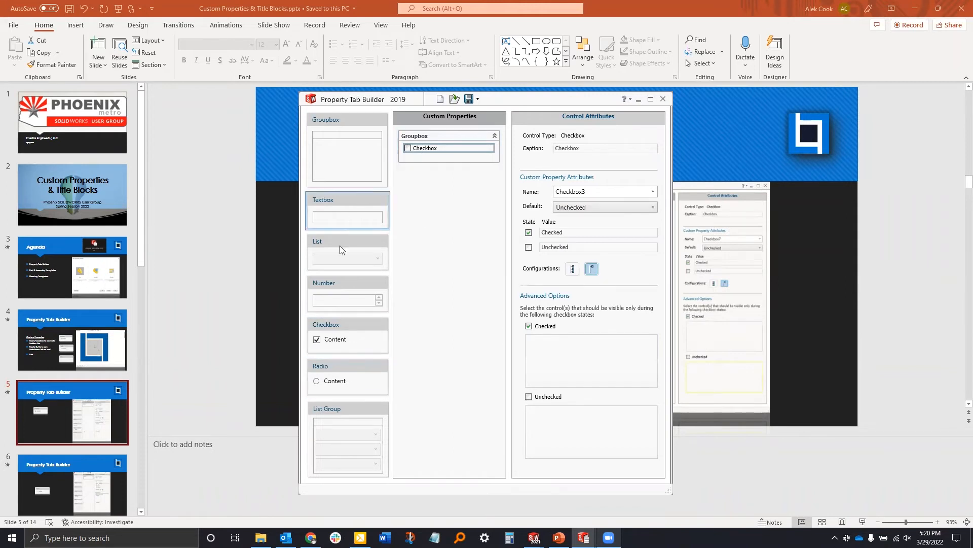
left_click_drag(363, 245, 436, 153)
left_click_drag(341, 244, 447, 180)
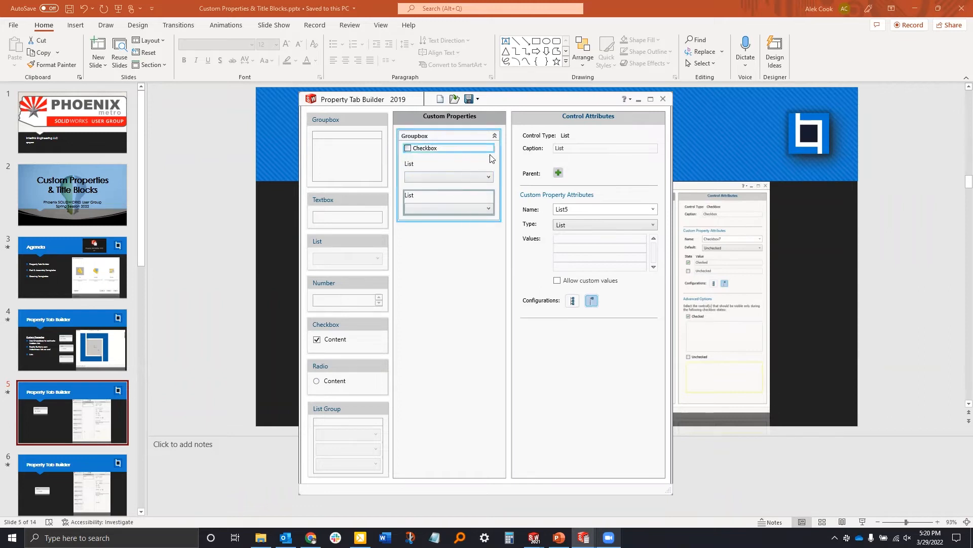
Make the first list visible only when the checkbox is checked and the second list only when it is unchecked
left_click(490, 154)
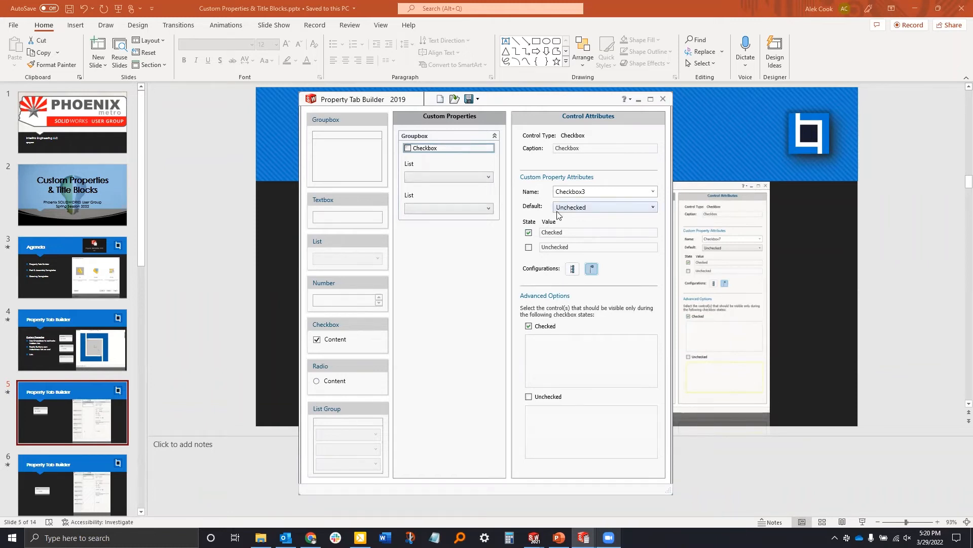
double_click(588, 191)
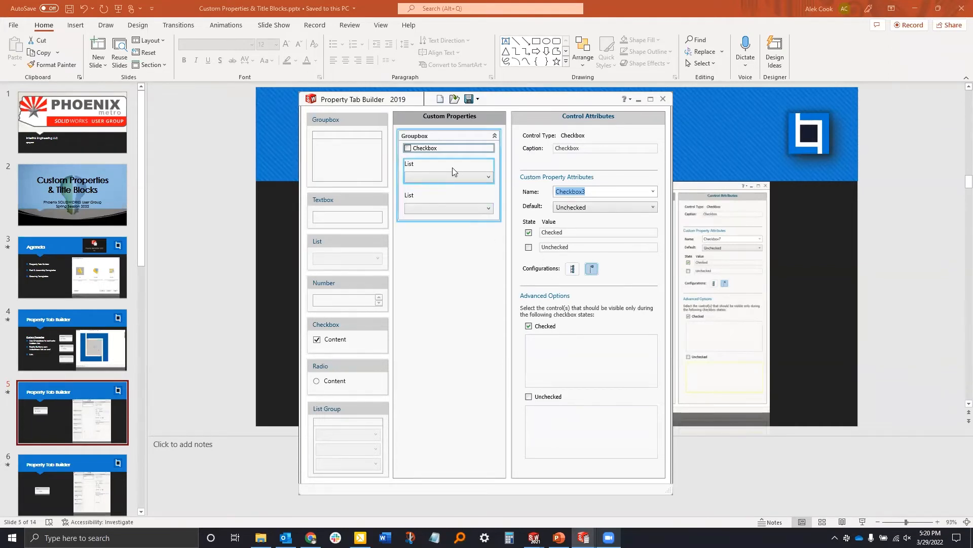
left_click(555, 375)
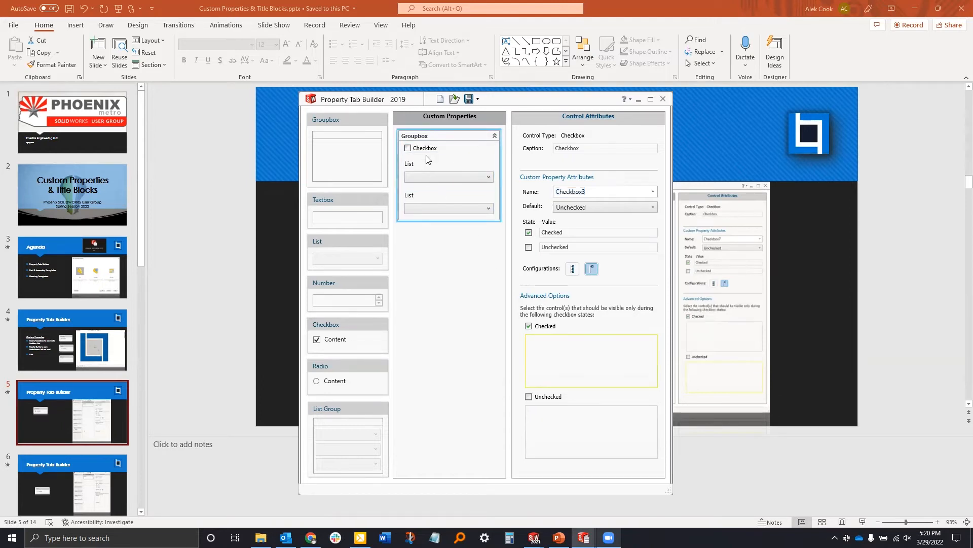
left_click(434, 168)
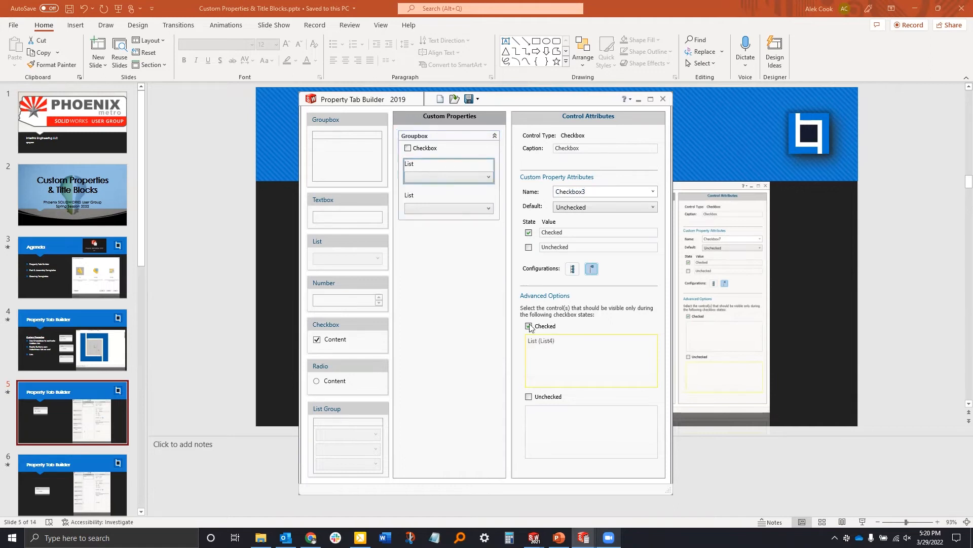
left_click(584, 439)
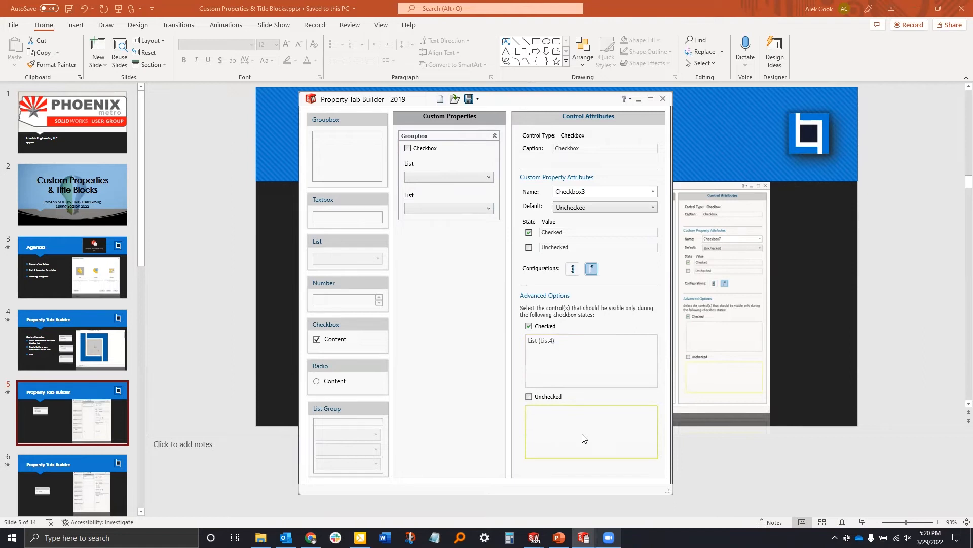
left_click(449, 201)
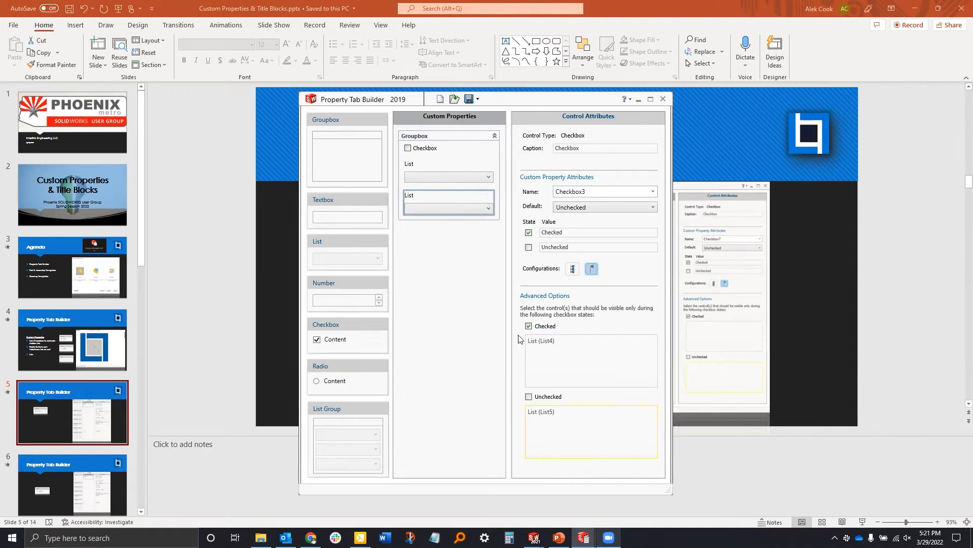
Add a second groupbox to the form containing a radio button control and two lists
left_click_drag(347, 156, 447, 251)
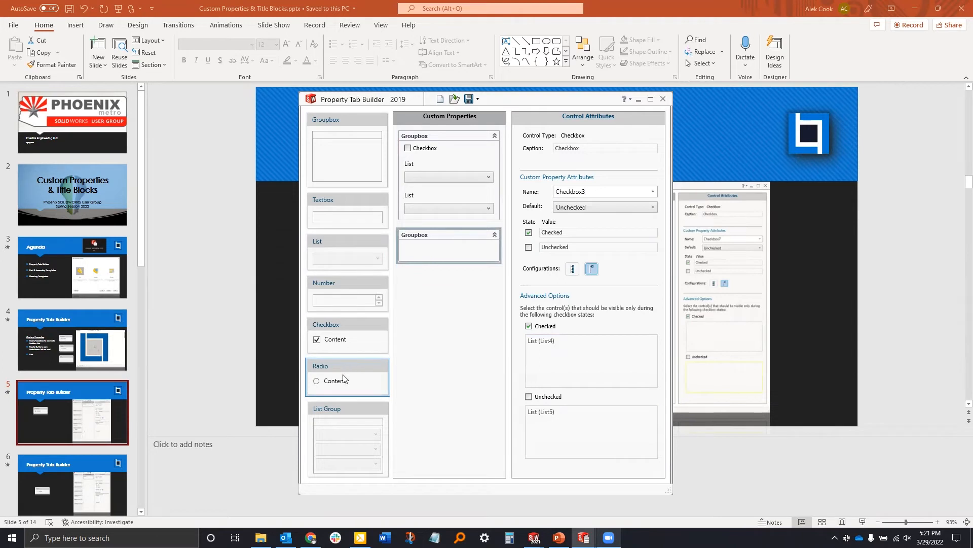
left_click_drag(343, 379, 423, 257)
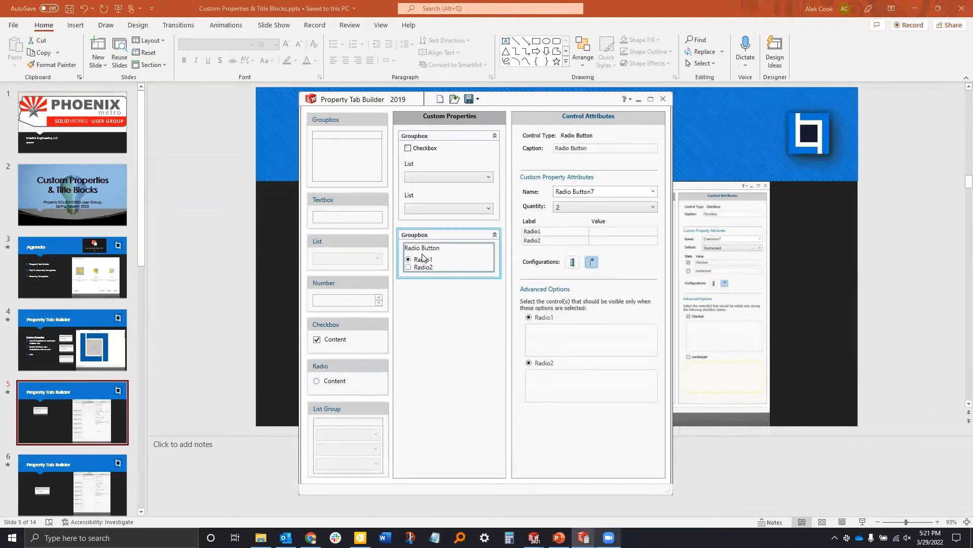
left_click_drag(347, 257, 453, 285)
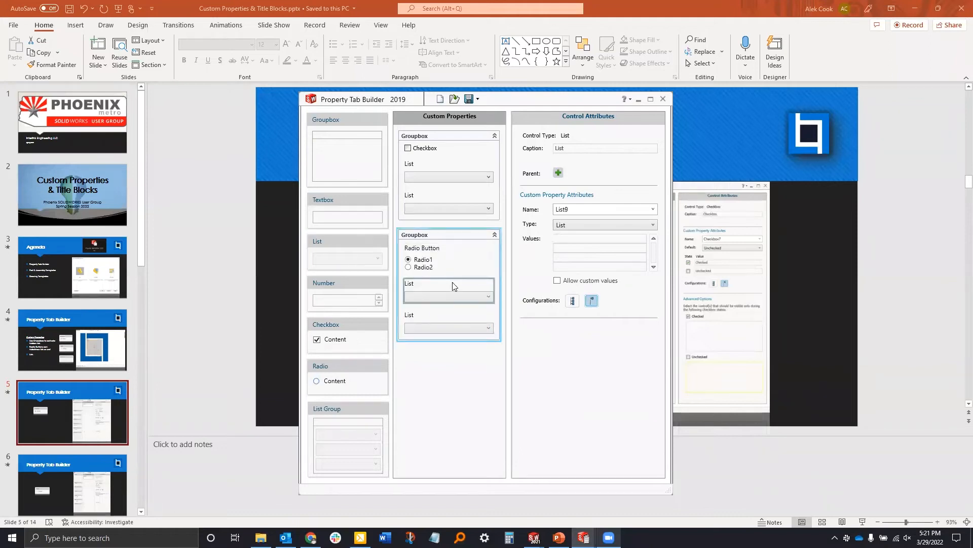
Make the second groupbox's upper list visible only for Radio1 and its lower list only for Radio2
left_click(439, 268)
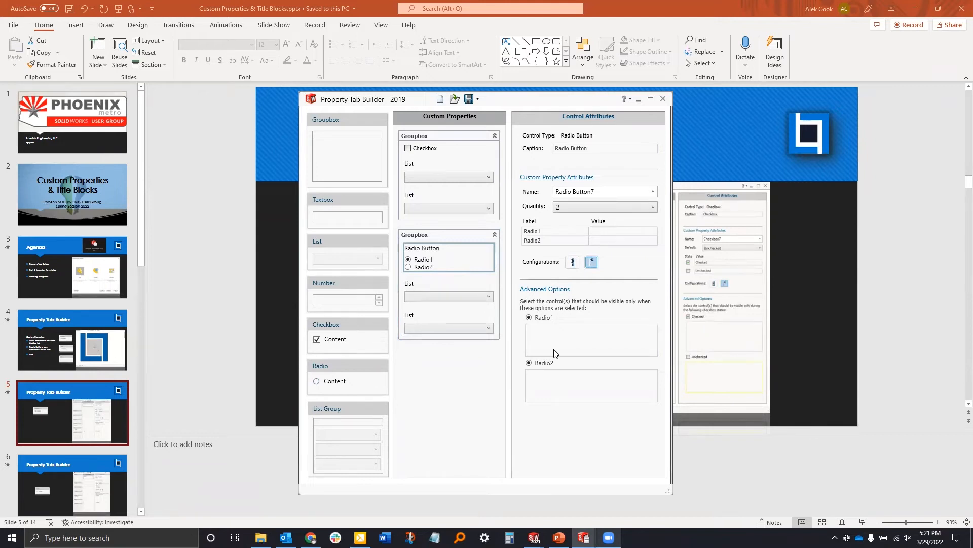
left_click(446, 288)
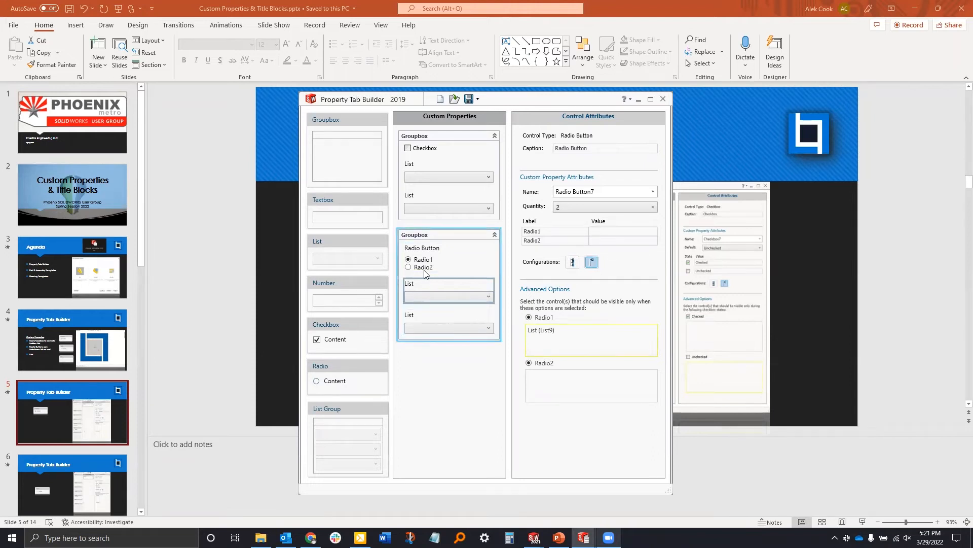
left_click(558, 385)
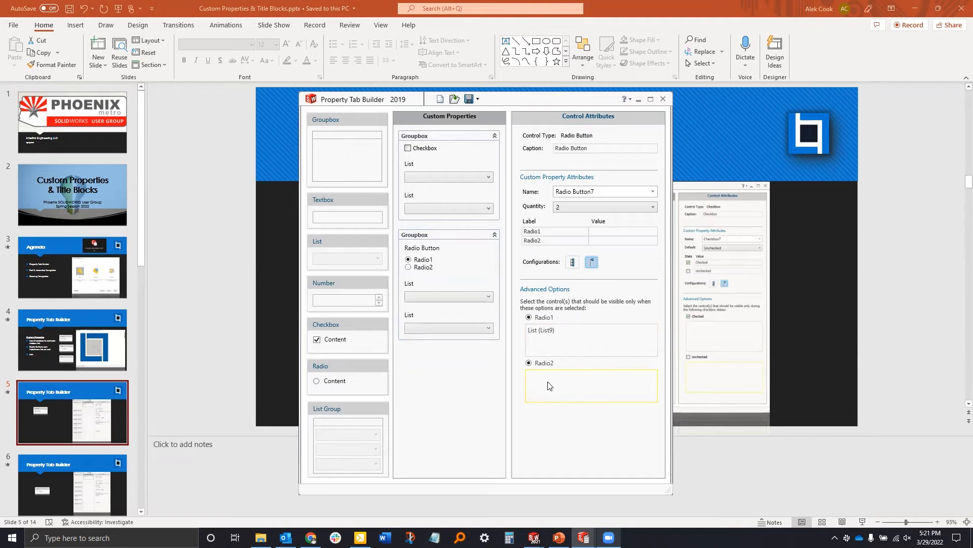
left_click(461, 327)
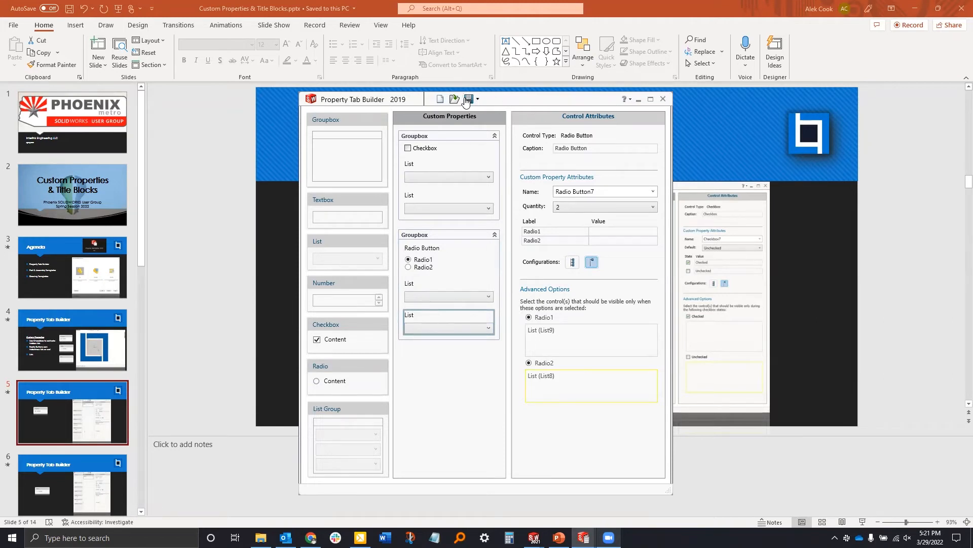
Discard the current form, open the PartCustomPropertiesTemplate.prtprp template from the Custom_Properties folder, and maximize the builder window
left_click(441, 99)
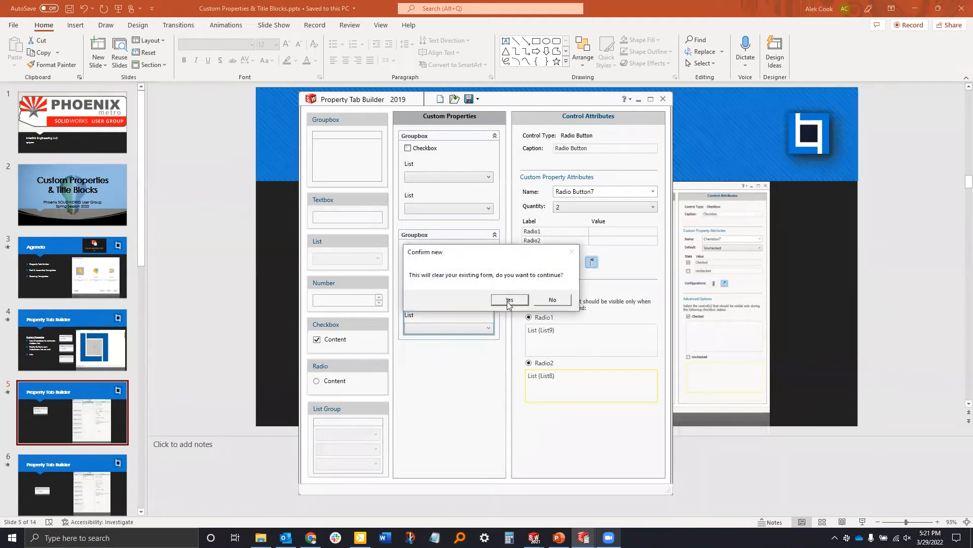
left_click(509, 299)
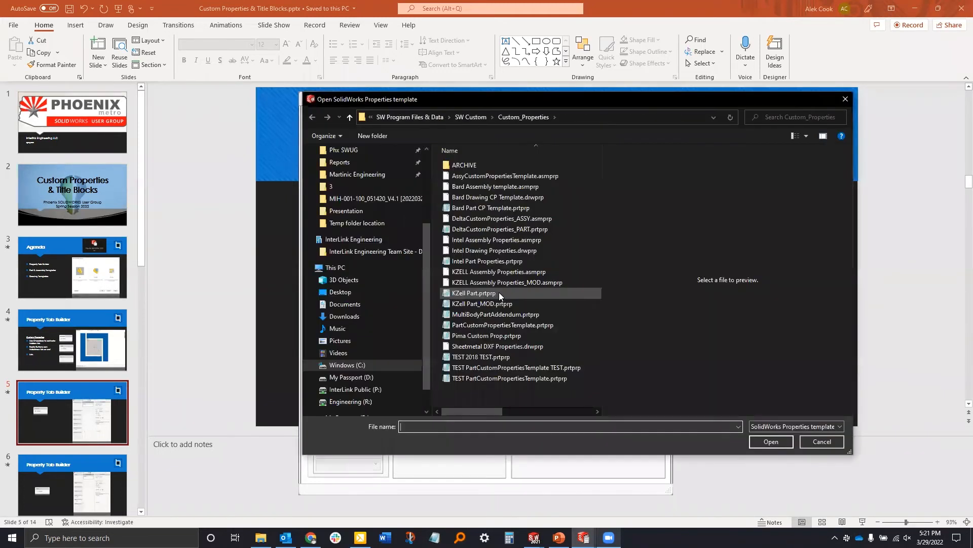
left_click(496, 324)
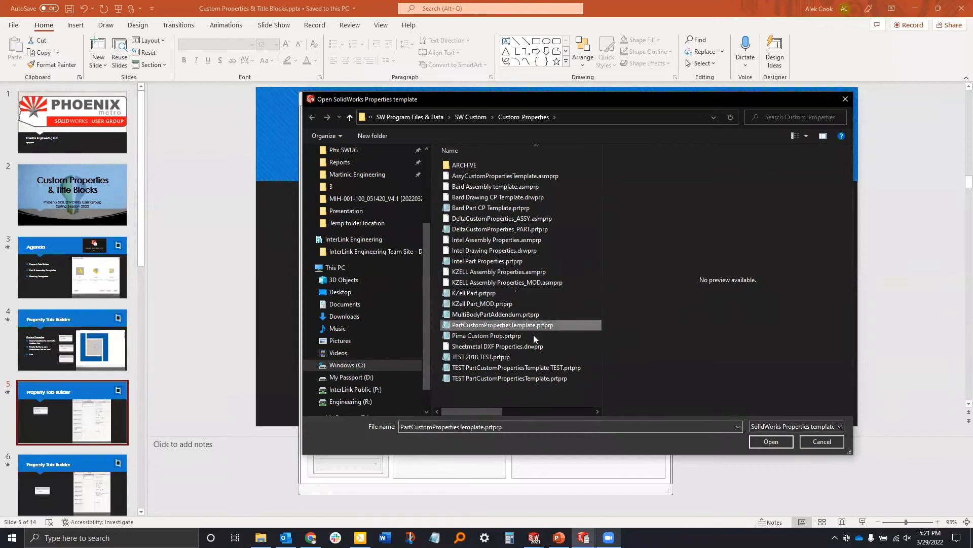
left_click(768, 442)
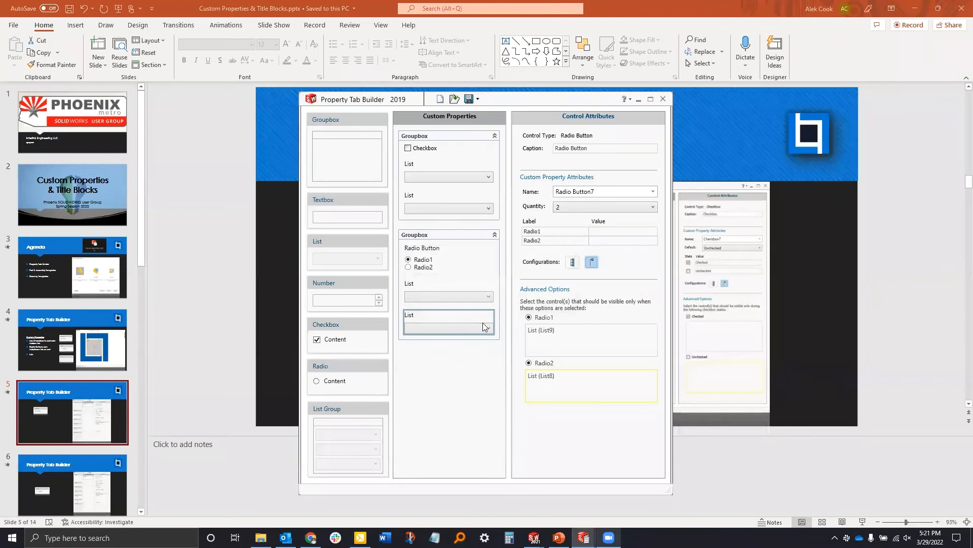
left_click(650, 101)
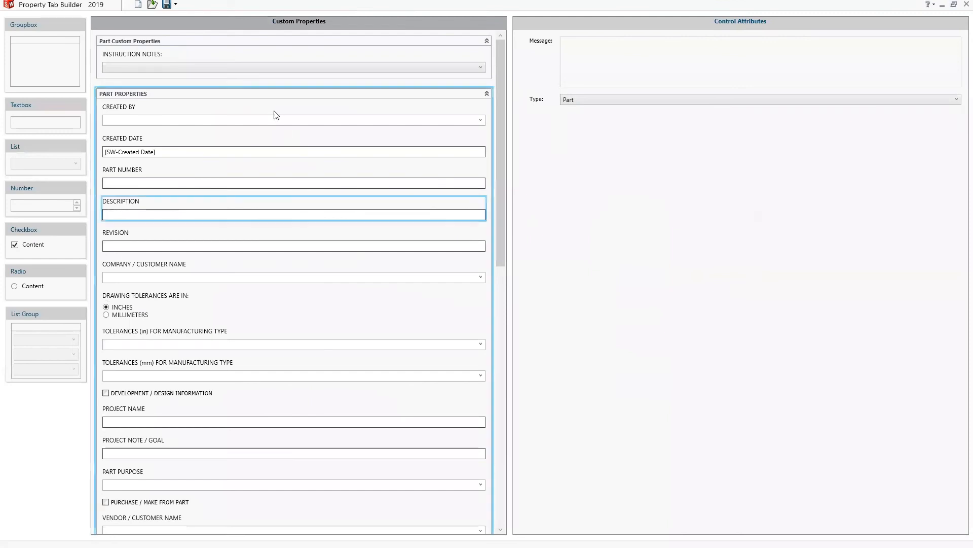
Examine the visibility options of the drawing tolerances radio buttons and the Excel sources of the inch and millimetre tolerance lists
left_click(271, 314)
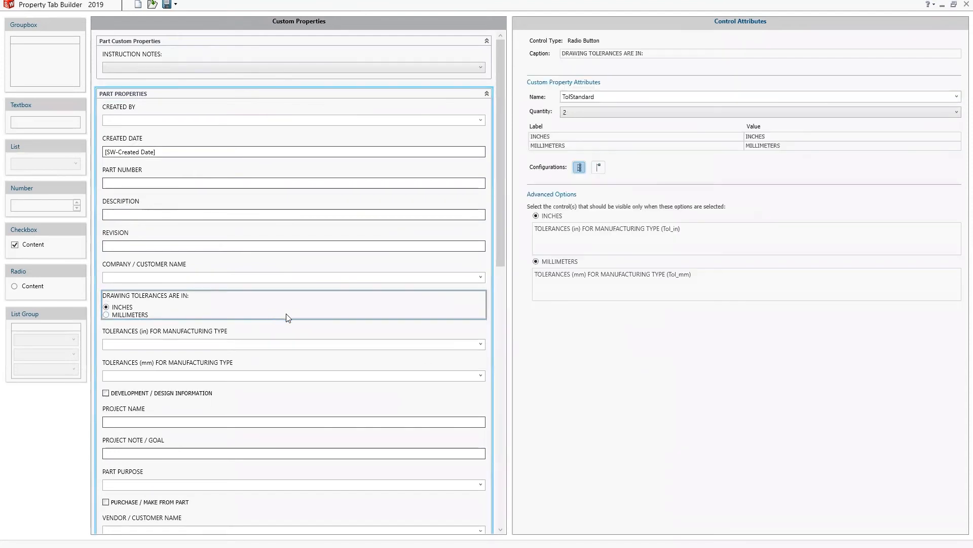
left_click(580, 236)
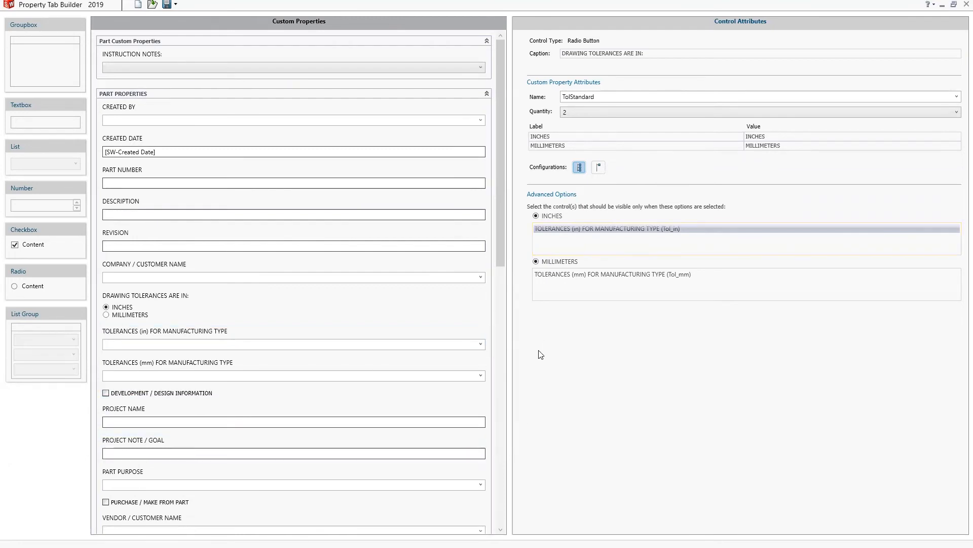
left_click(264, 340)
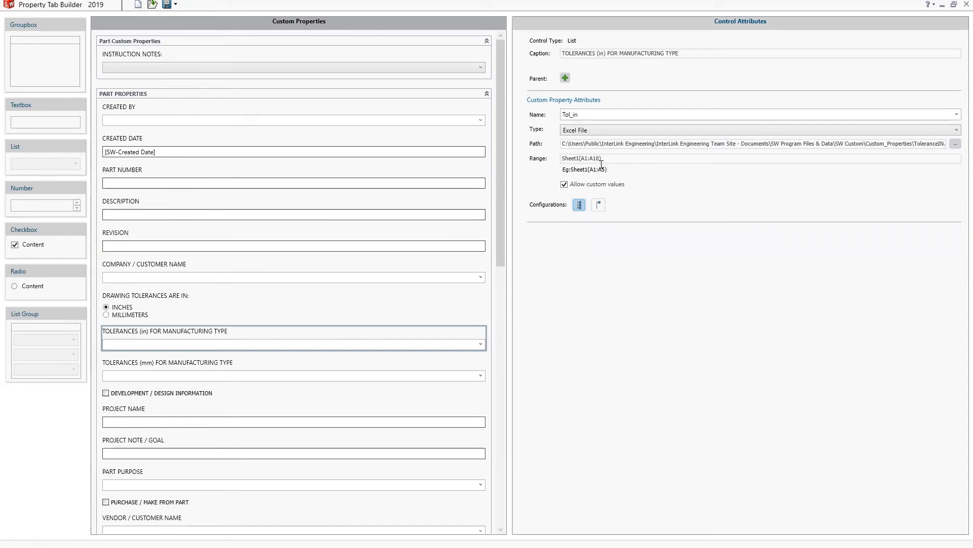
left_click(263, 363)
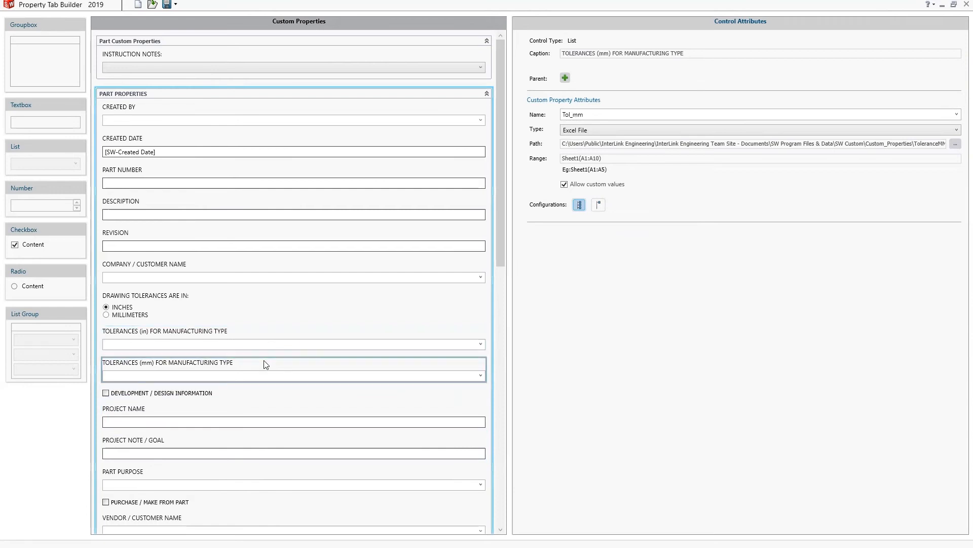
Check the text file source of the CREATED BY list, then minimize the builder and open the Custom_Properties folder in File Explorer
left_click(206, 117)
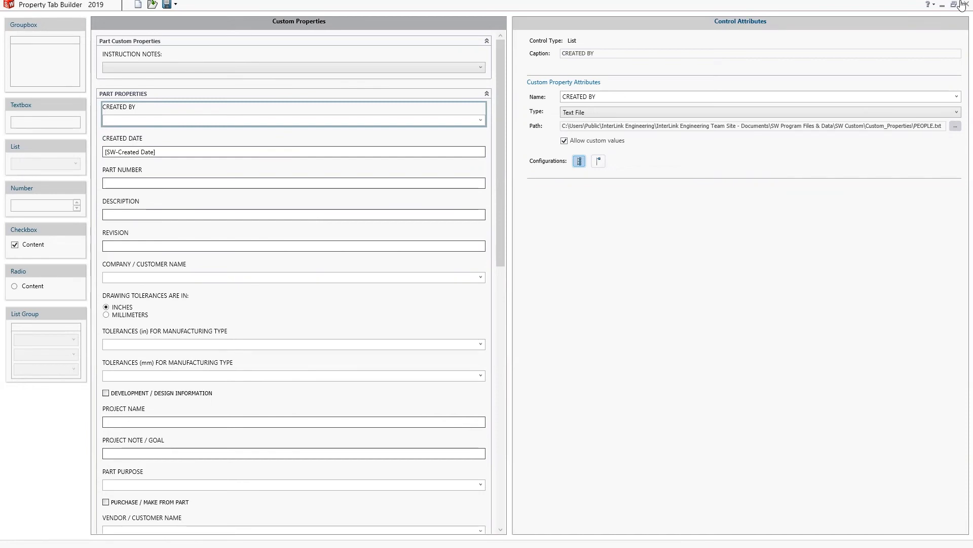
left_click(943, 9)
left_click(261, 537)
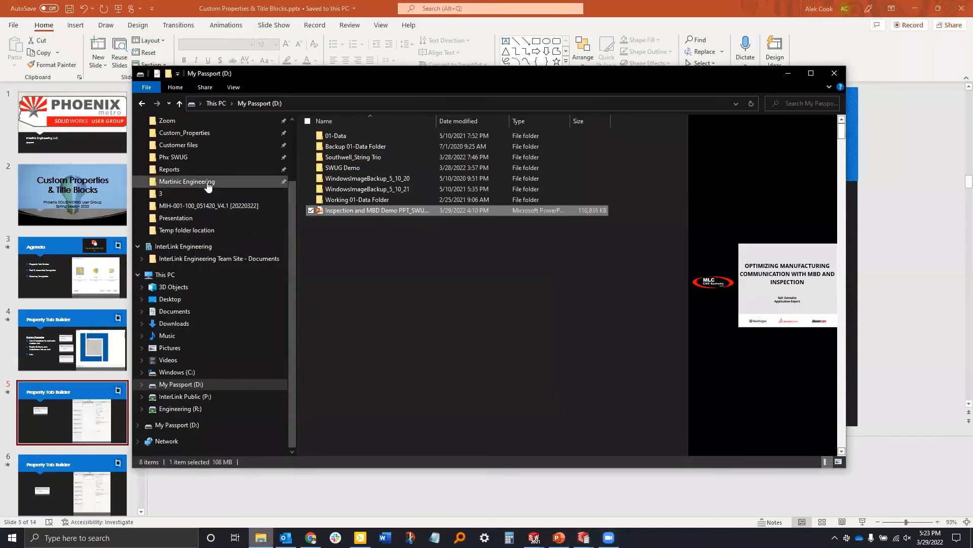
scroll(206, 193, "up", 2)
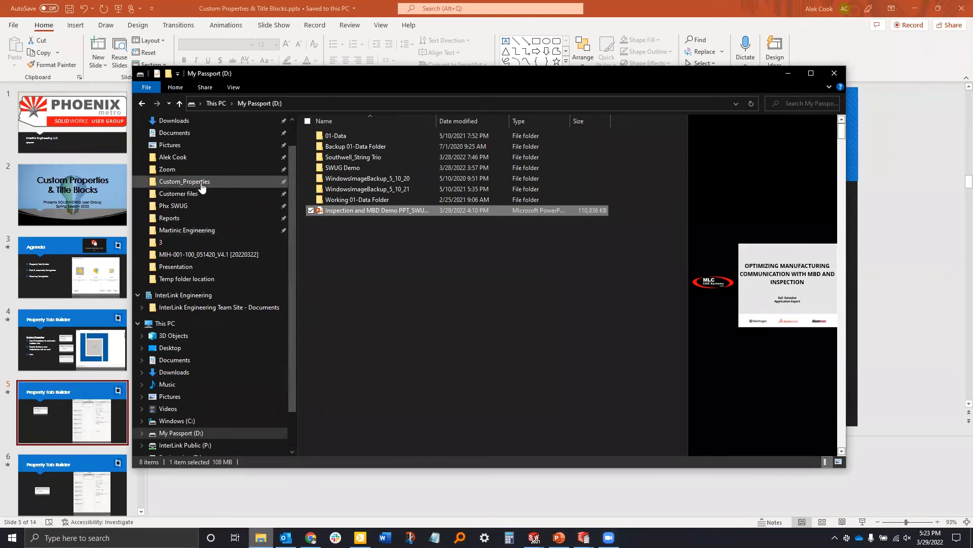
left_click(201, 184)
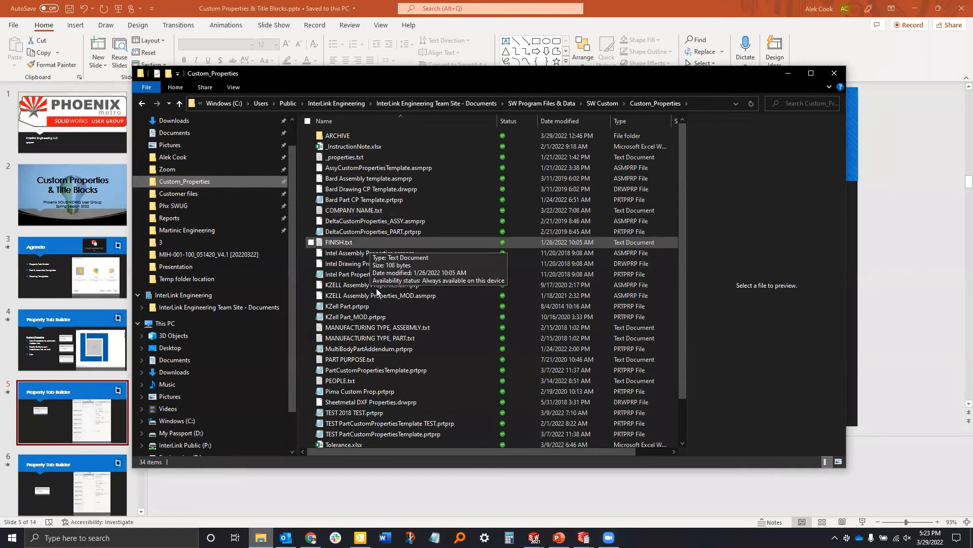
Open PEOPLE.txt in Notepad to review the entries feeding the CREATED BY list, and close it
double_click(365, 381)
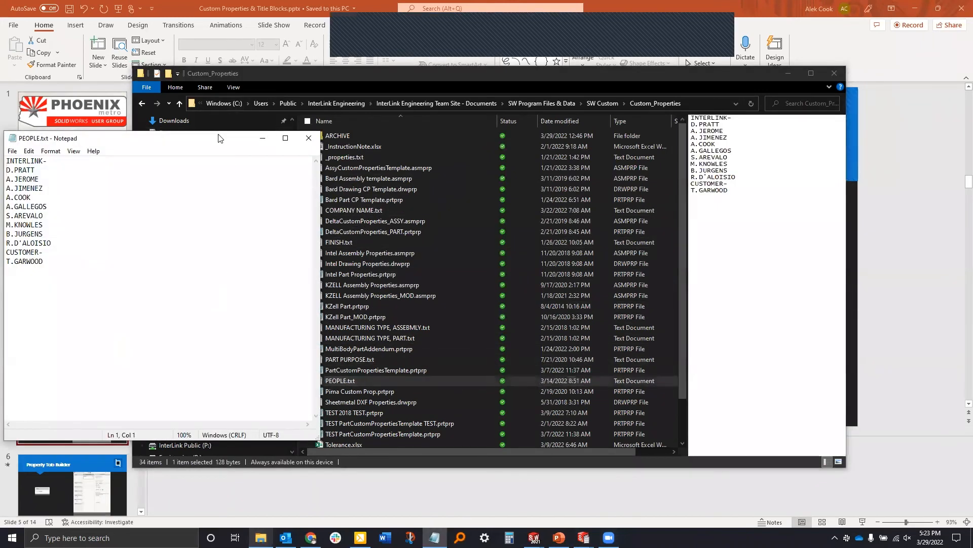
left_click_drag(219, 138, 475, 116)
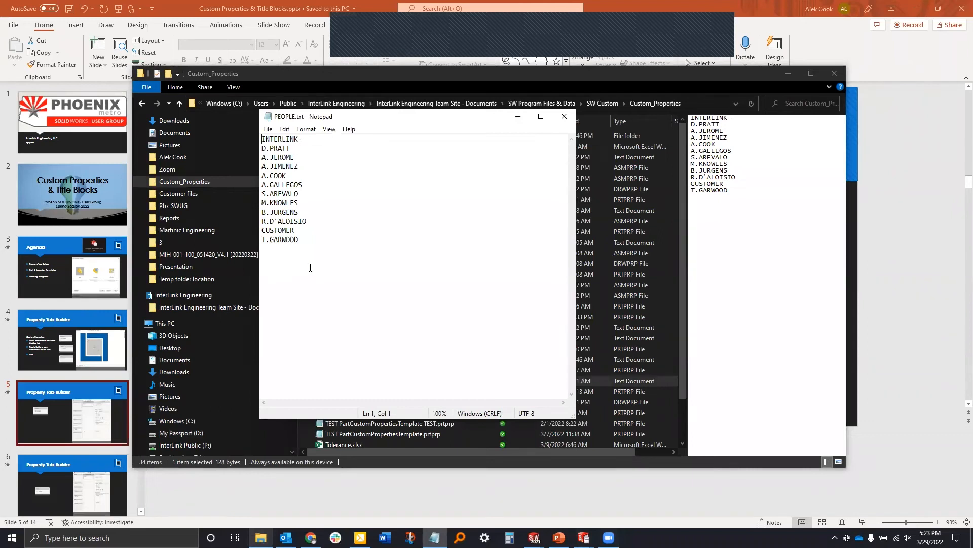
left_click(304, 241)
left_click(563, 117)
Open VENDOR NAME.txt to review its vendor entries, and close it
scroll(397, 400, "down", 2)
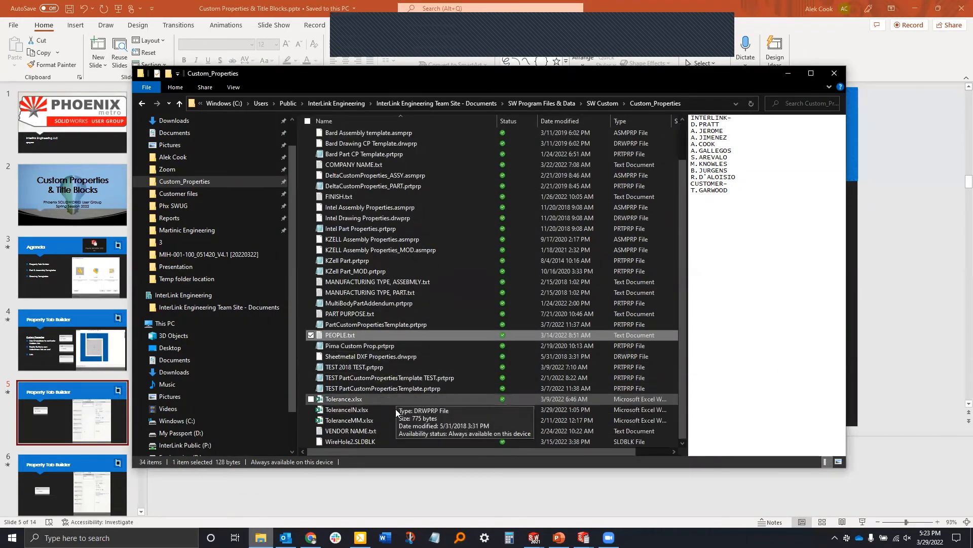
double_click(376, 429)
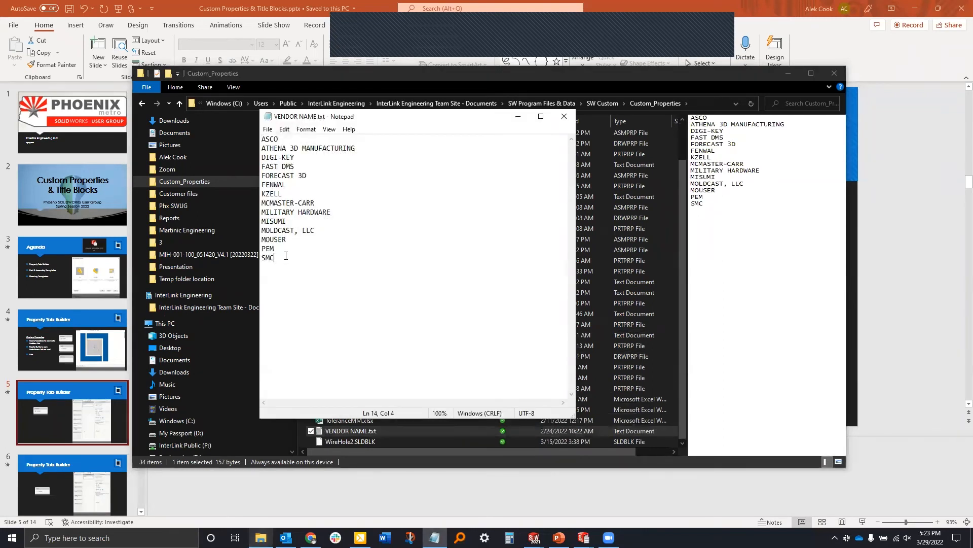
left_click(564, 117)
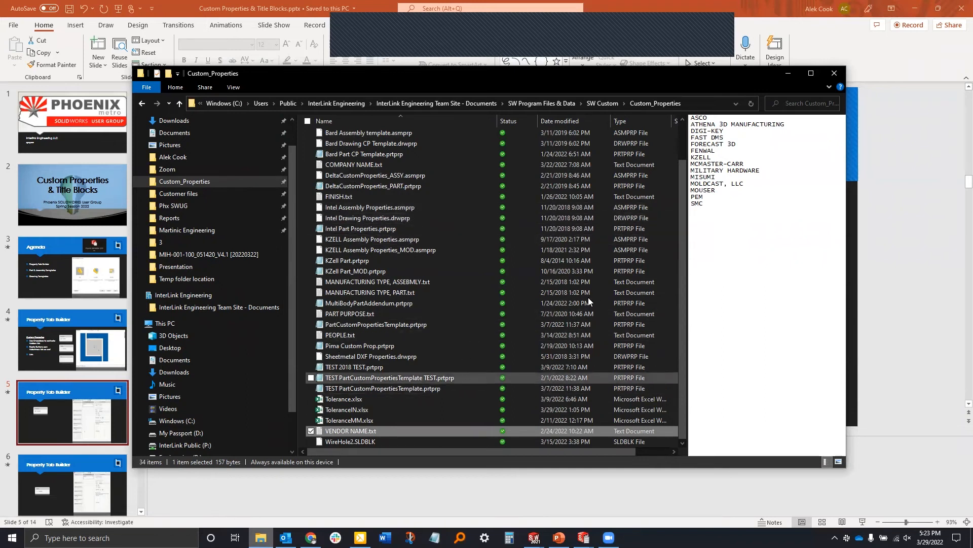
Open ToleranceIN.xlsx and ToleranceMM.xlsx and examine the tolerance text blocks for each manufacturing type
double_click(373, 409)
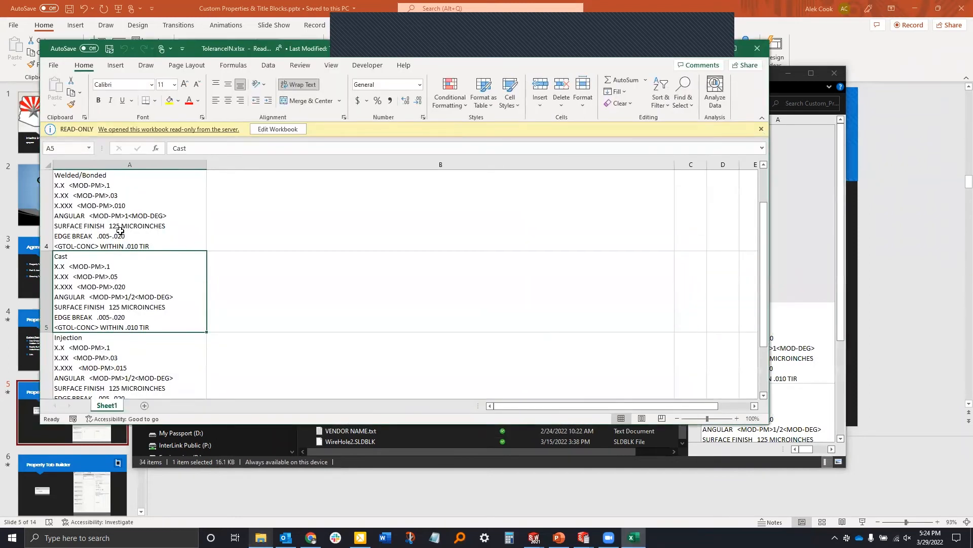
left_click(120, 230)
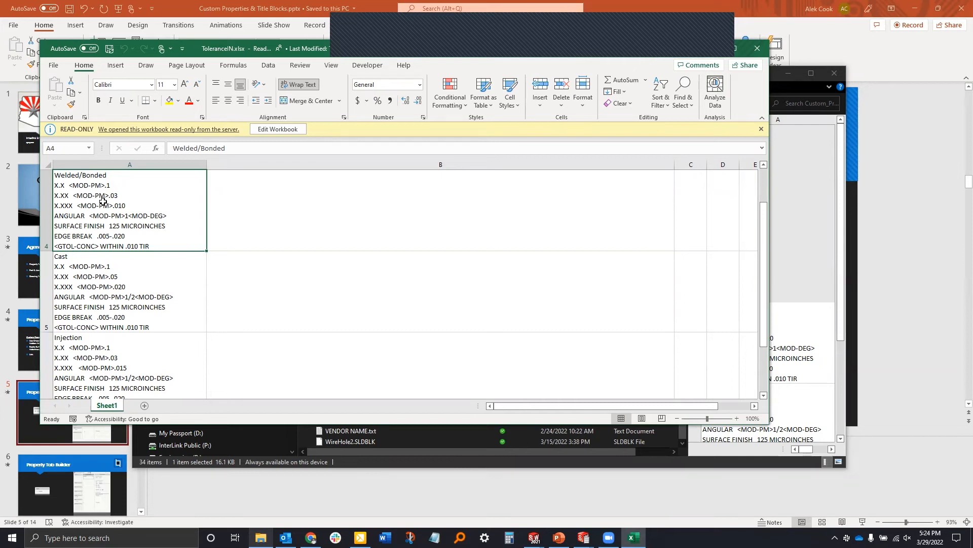
left_click(821, 279)
left_click(386, 420)
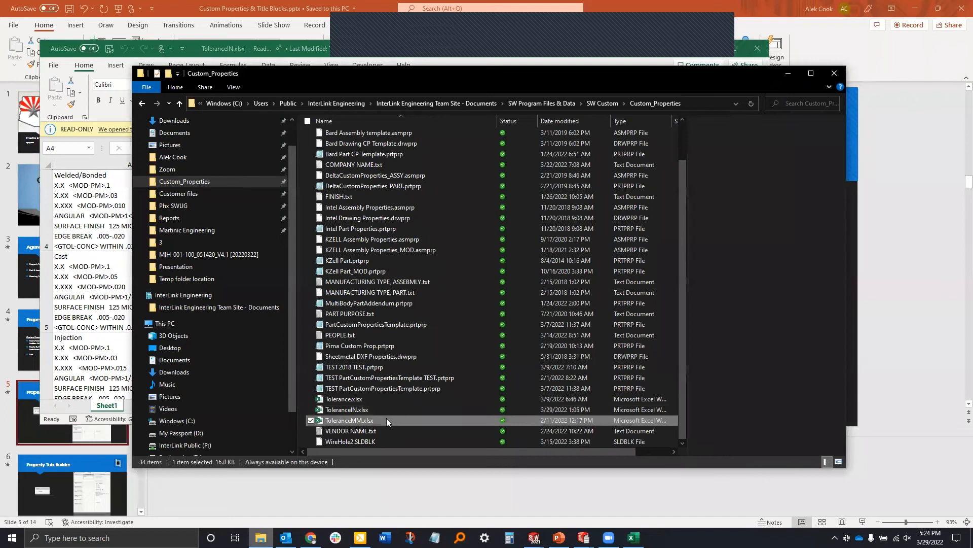
double_click(386, 419)
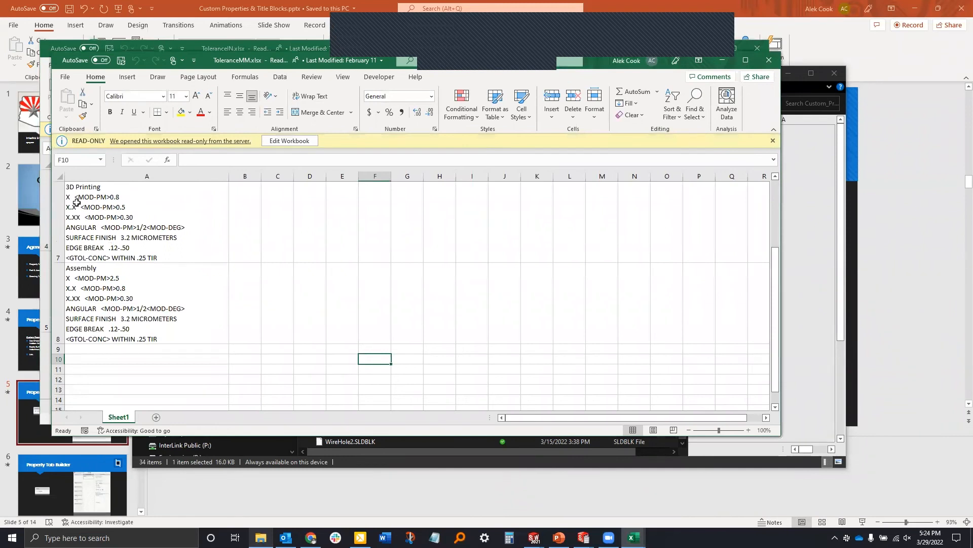
scroll(84, 211, "up", 3)
scroll(84, 211, "up", 5)
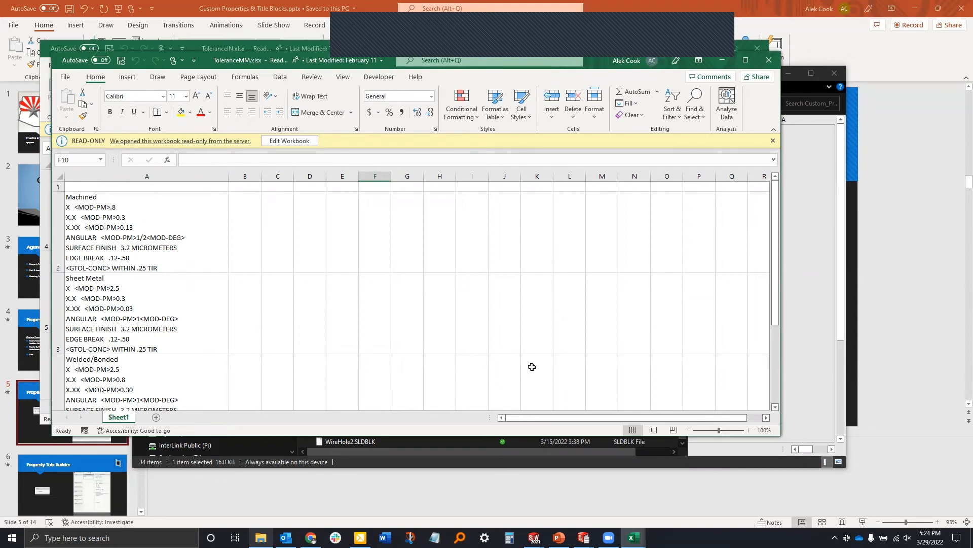
Close both tolerance workbooks and the Custom_Properties folder window
left_click(768, 63)
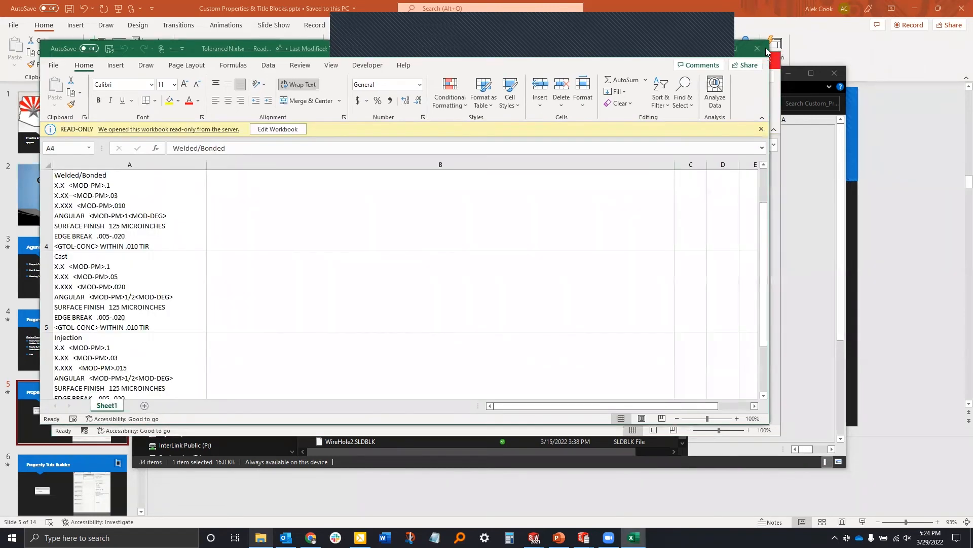
left_click(757, 50)
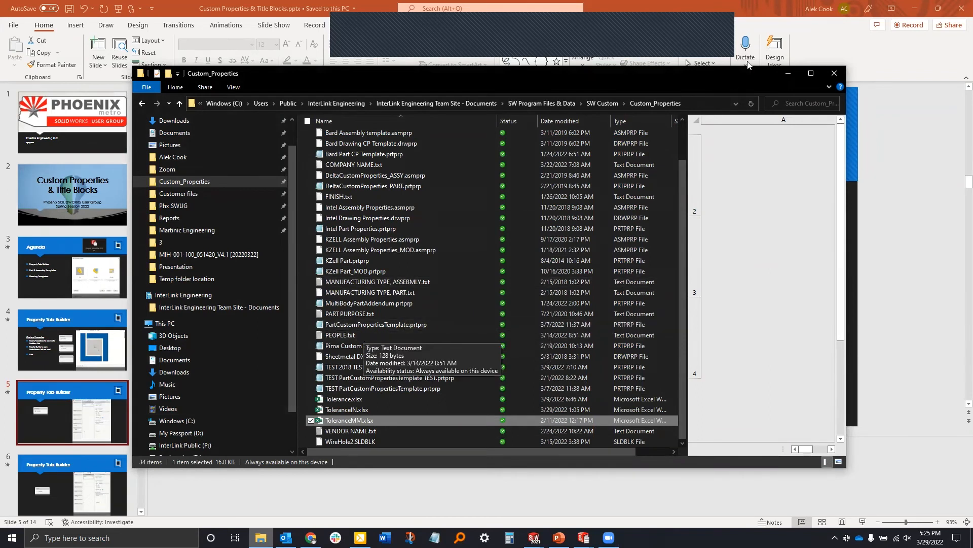
left_click(833, 75)
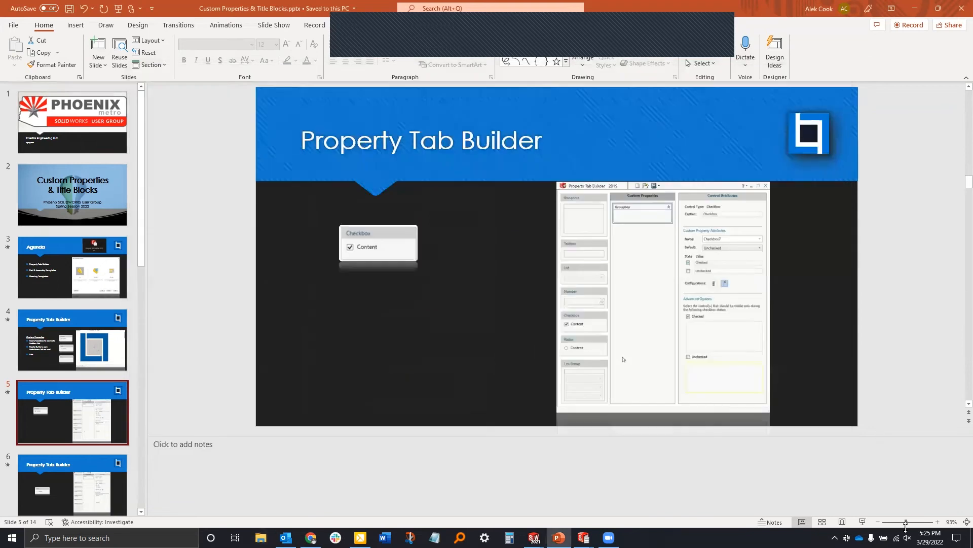
Resume the slide show from the current slide and advance past the text and Excel list references to the Notepad list slide
key("shift+F5")
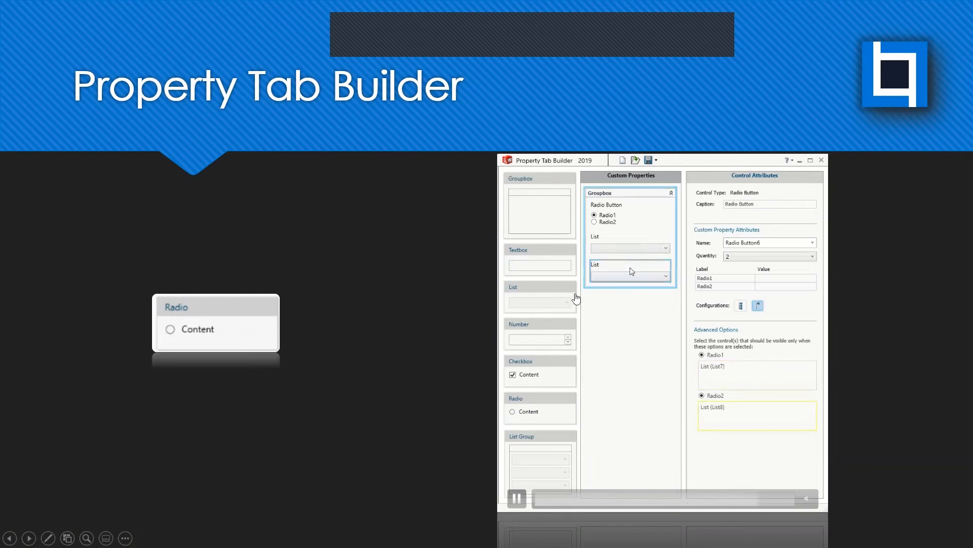
left_click(840, 327)
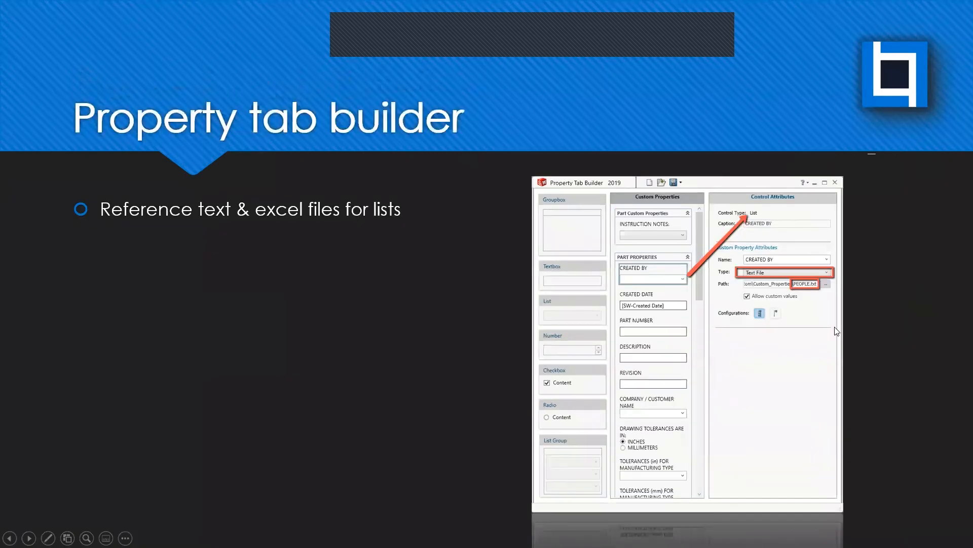
left_click(923, 352)
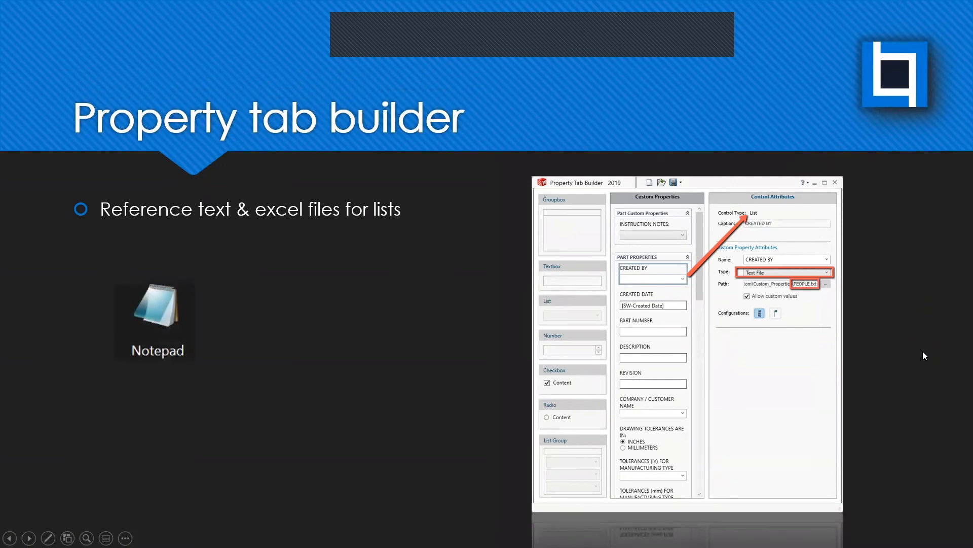
left_click(922, 351)
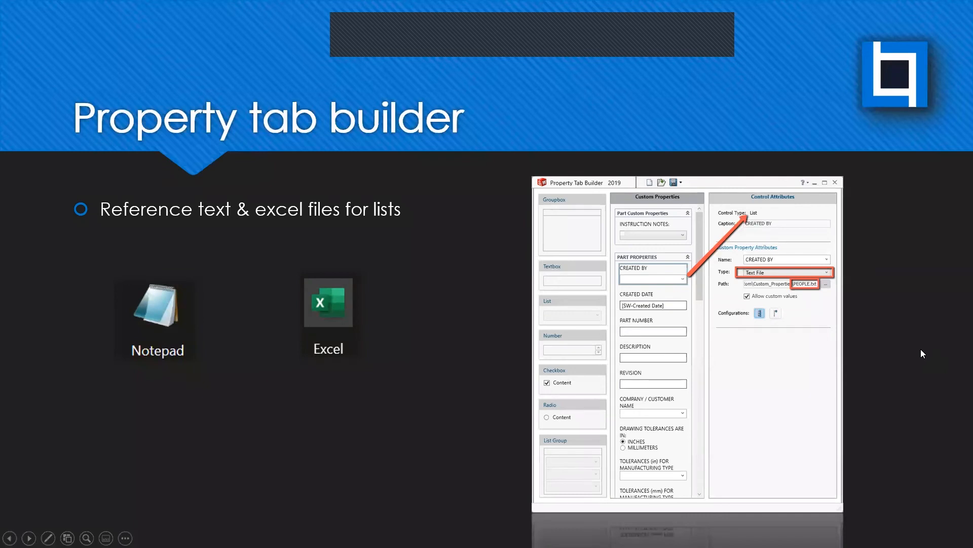
left_click(922, 350)
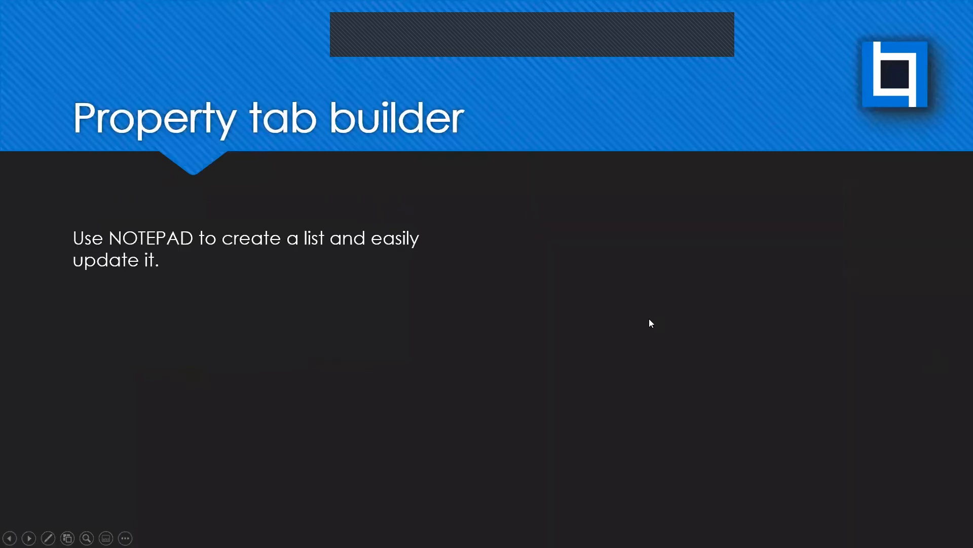